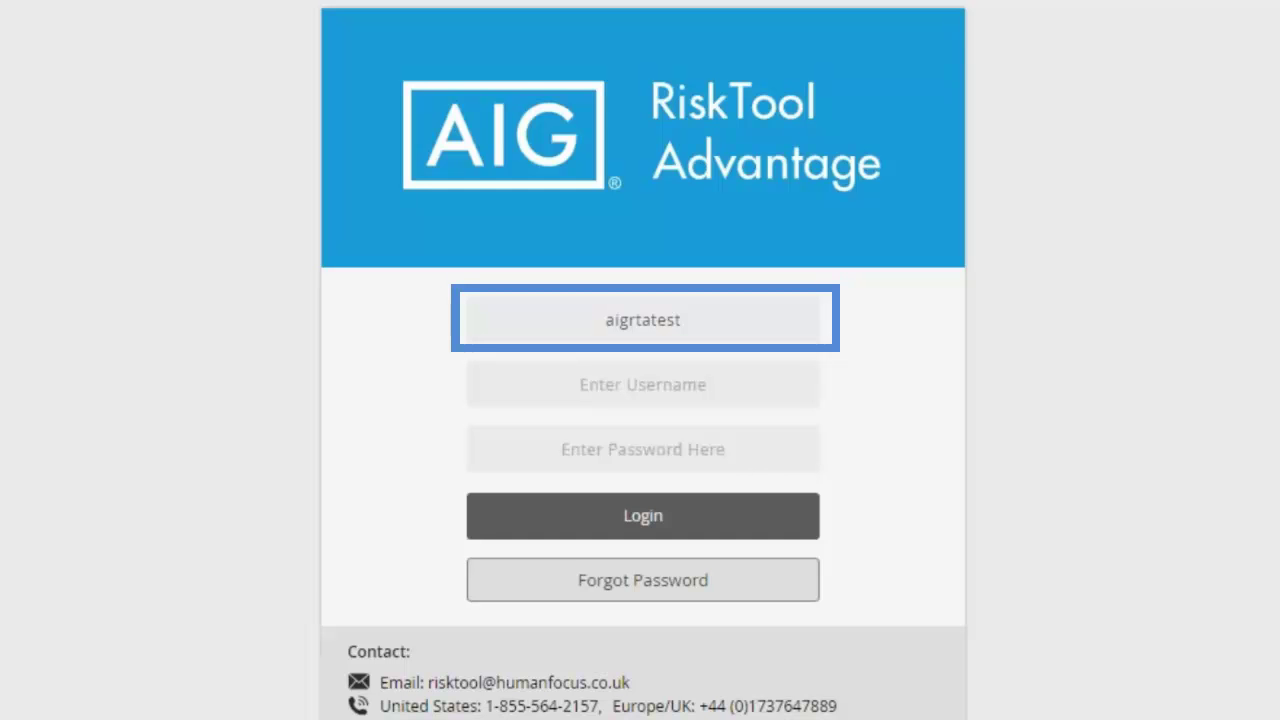
- Clear the prefilled login field so a new username can be entered
click(767, 317)
key(BackSpace)
key(BackSpace)
key(BackSpace)
key(BackSpace)
key(BackSpace)
key(BackSpace)
key(BackSpace)
key(BackSpace)
key(BackSpace)
key(BackSpace)
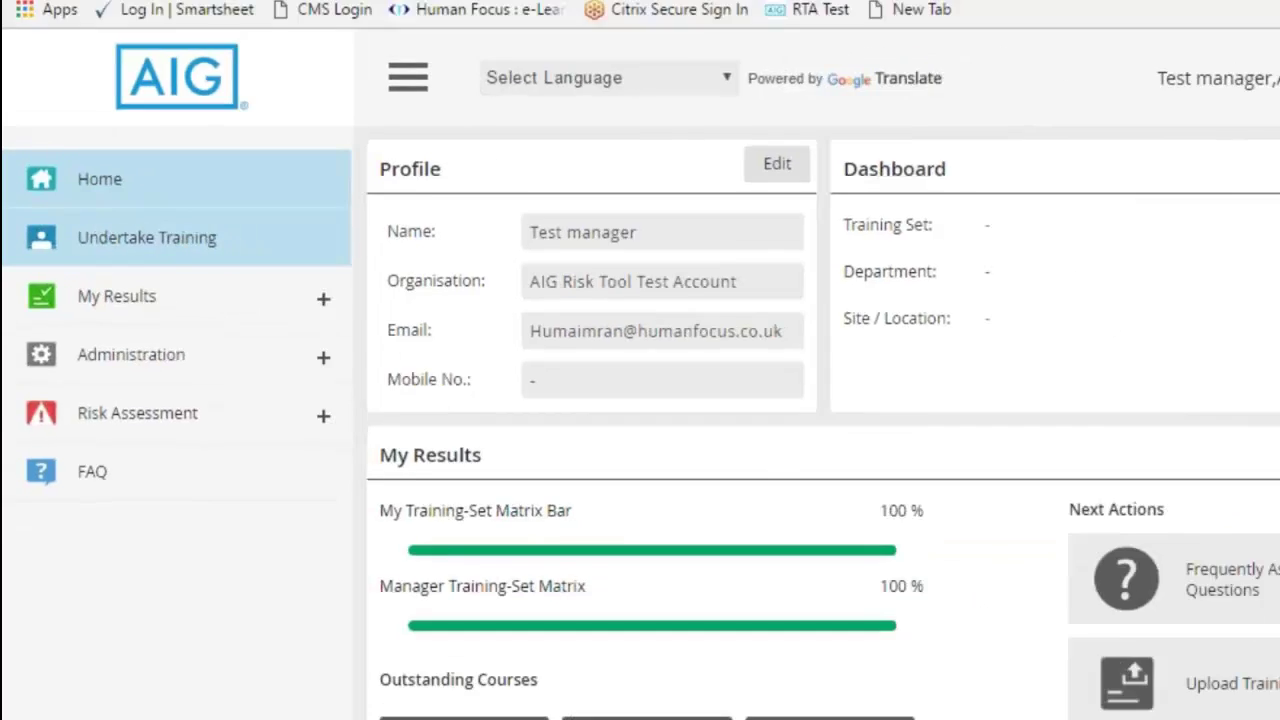
click(125, 240)
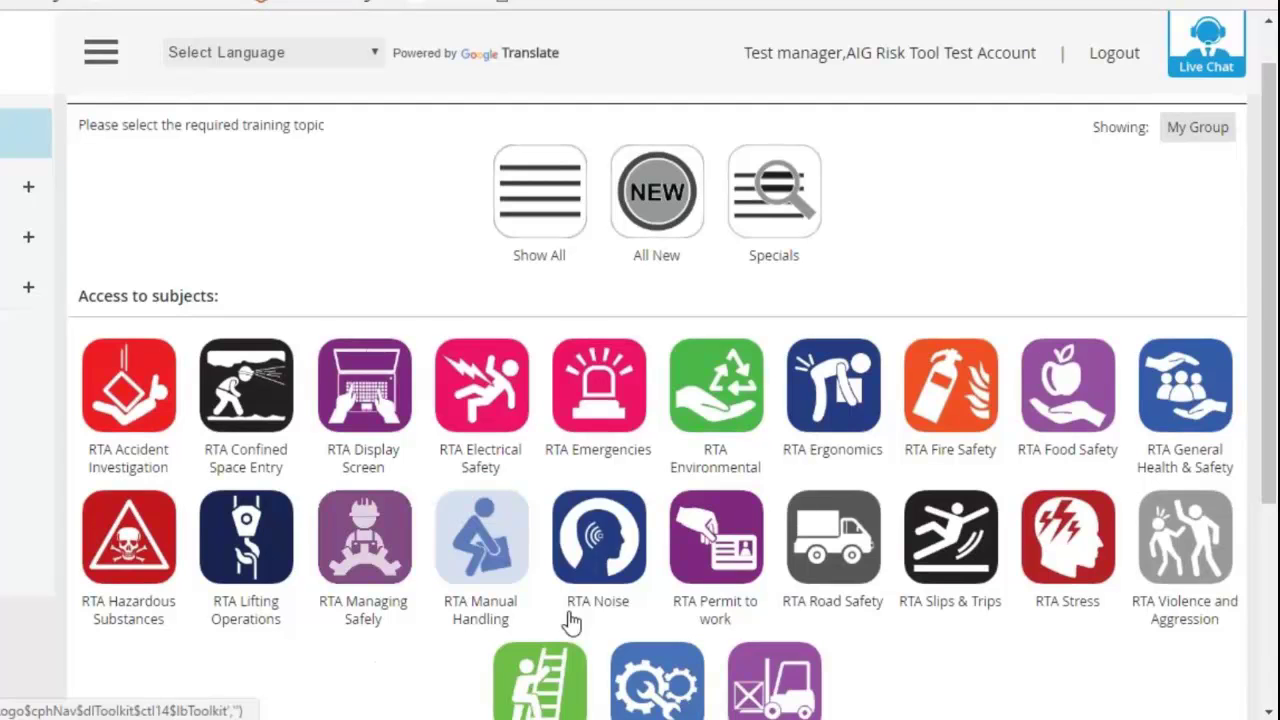
- Open the RTA Permit to work subject and browse its five programmes, from Lockout Tagout to Operator Responsibilities
click(662, 540)
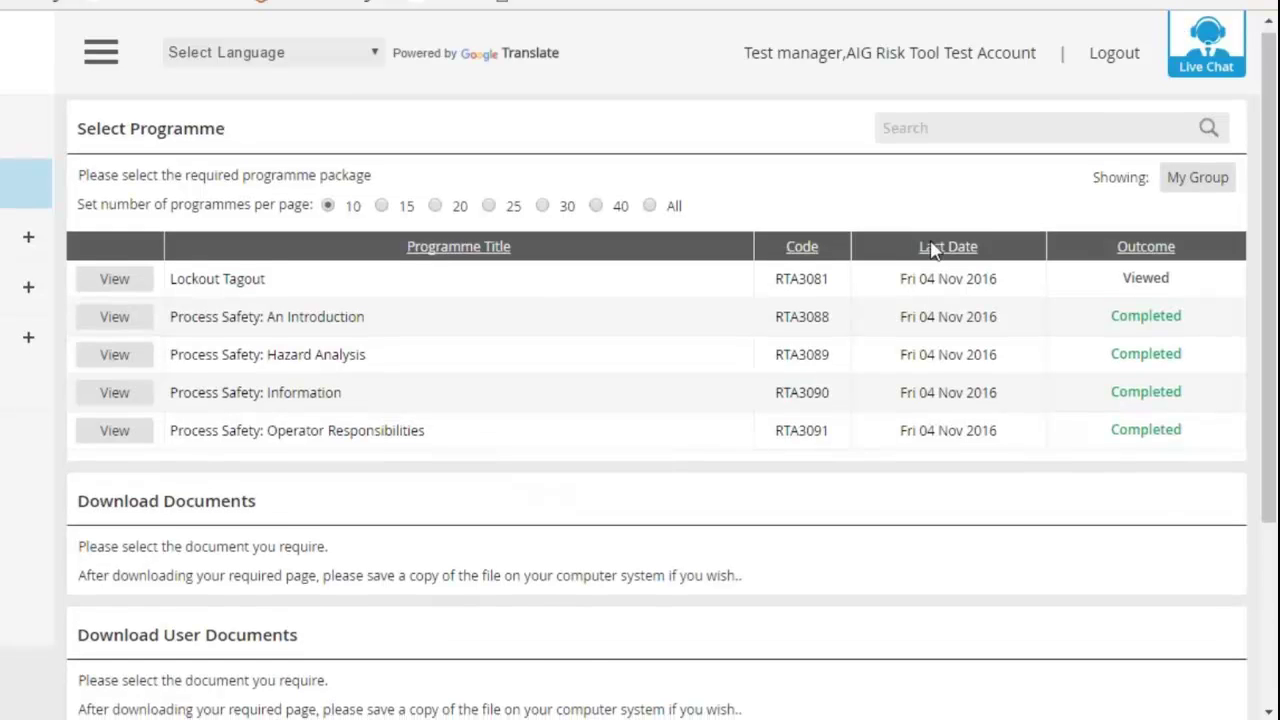
scroll(920, 255, down, 3)
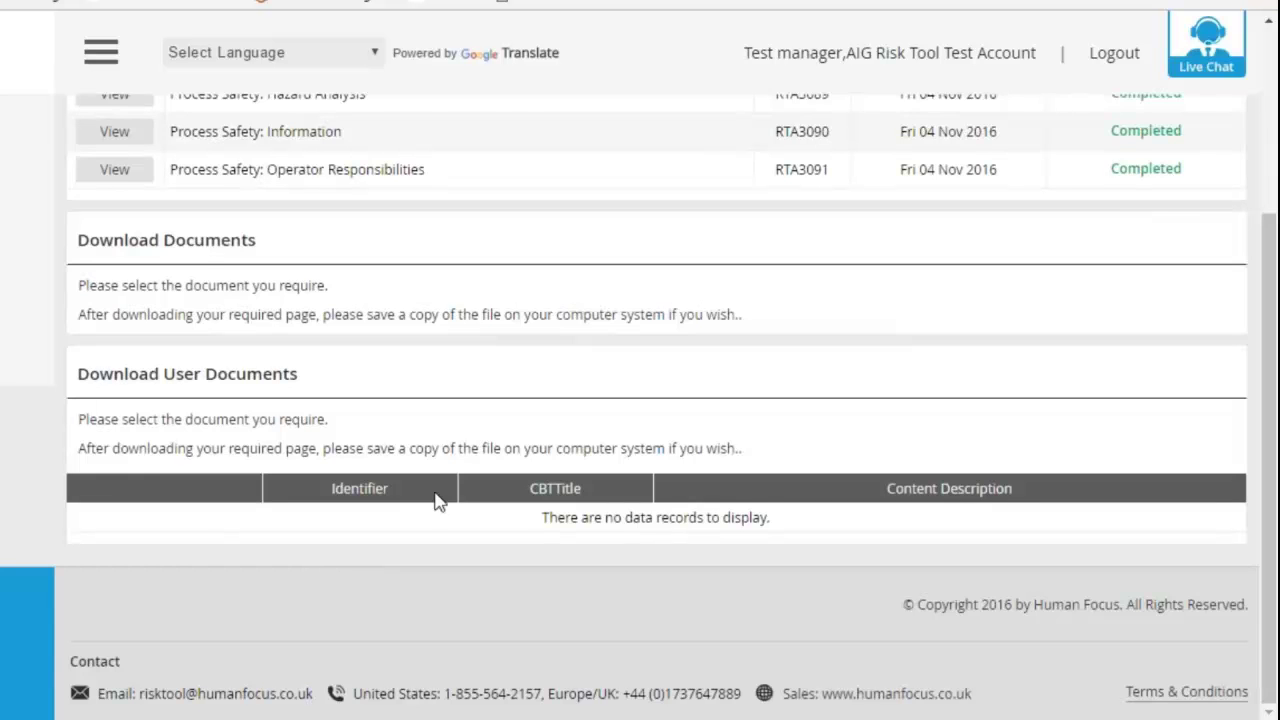
scroll(405, 452, up, 3)
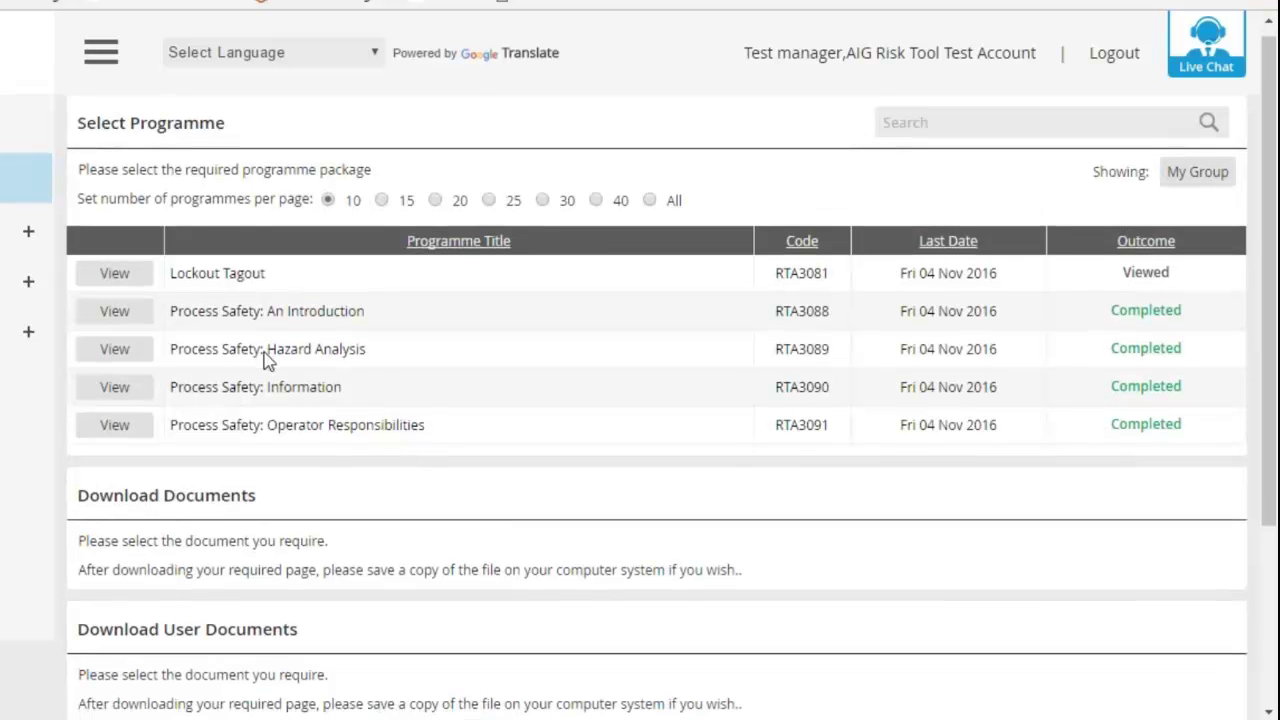
scroll(250, 358, down, 1)
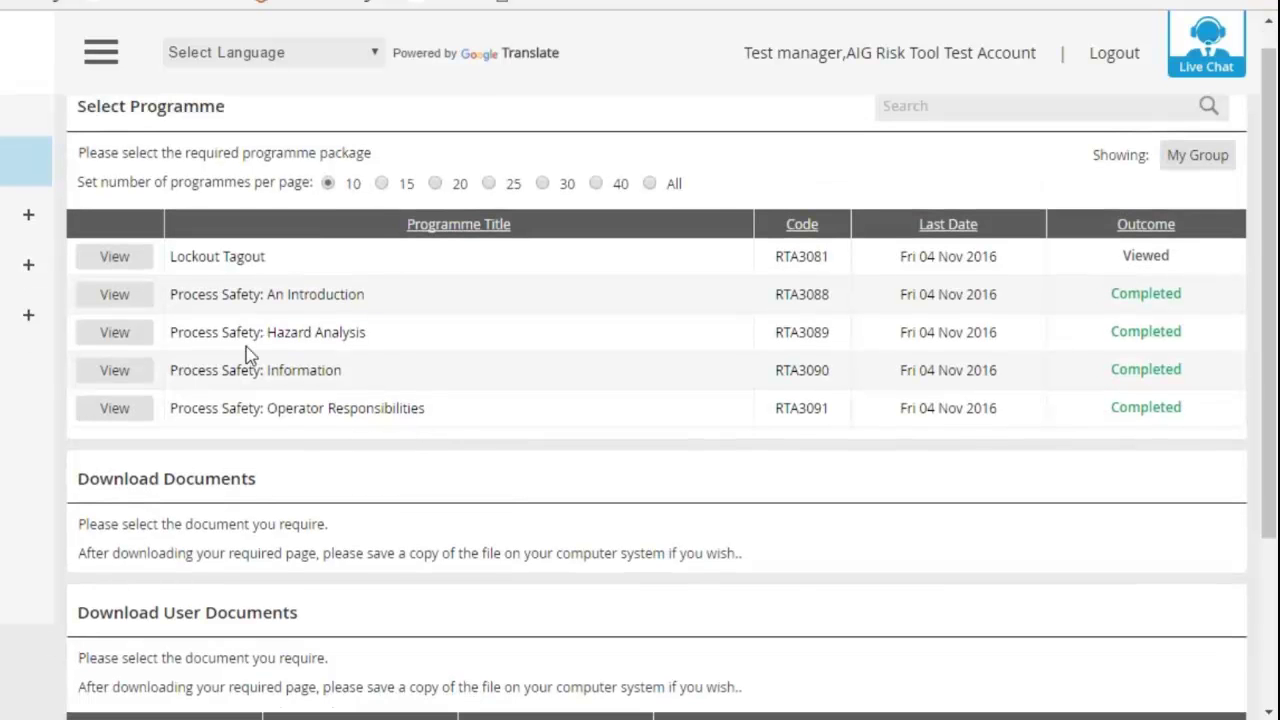
- View the RTA3081 - Lockout Tagout programme's Start Programme page
click(129, 257)
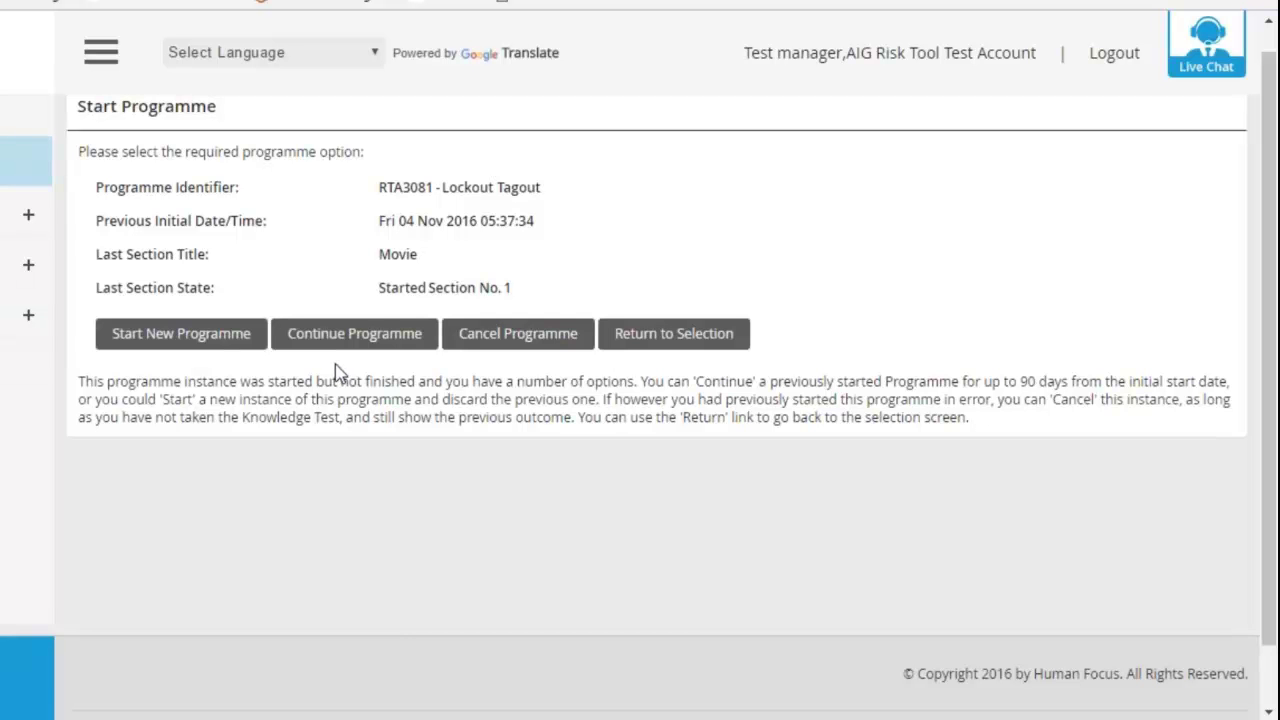
- Start a new run of the programme and rewind the Active Shooter video to about 0:38
click(257, 348)
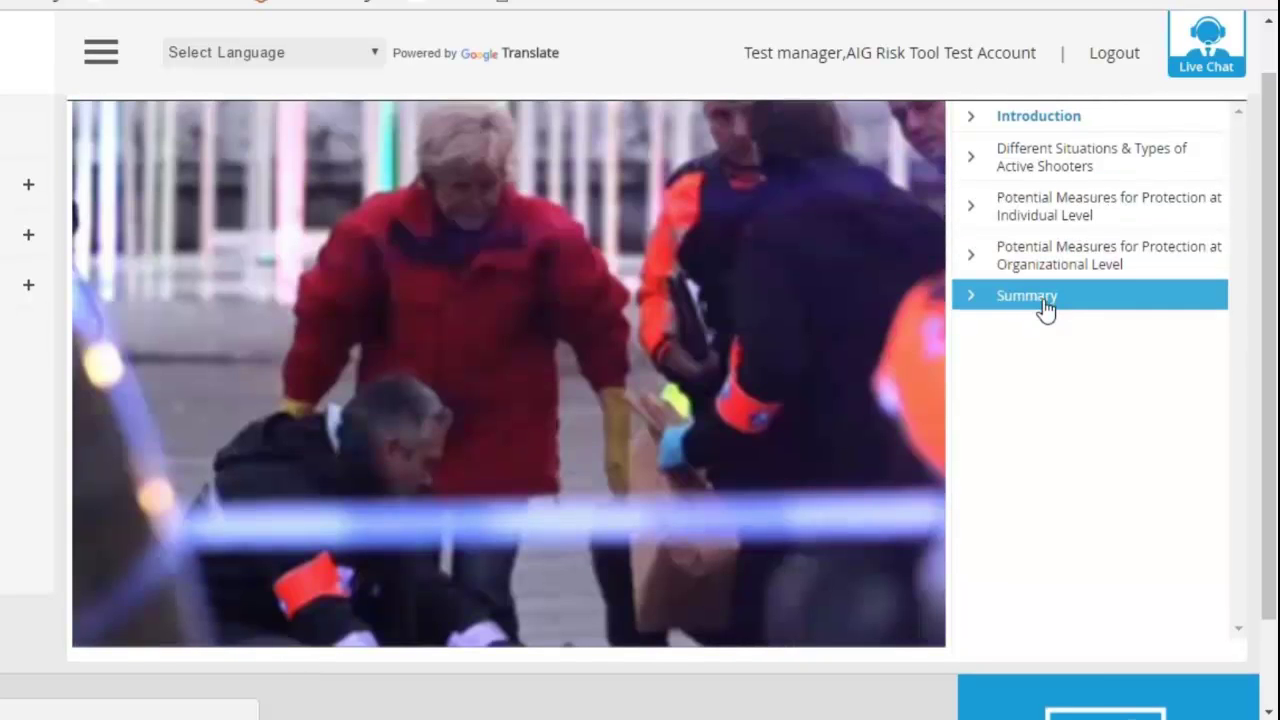
scroll(1045, 320, down, 1)
scroll(963, 289, up, 1)
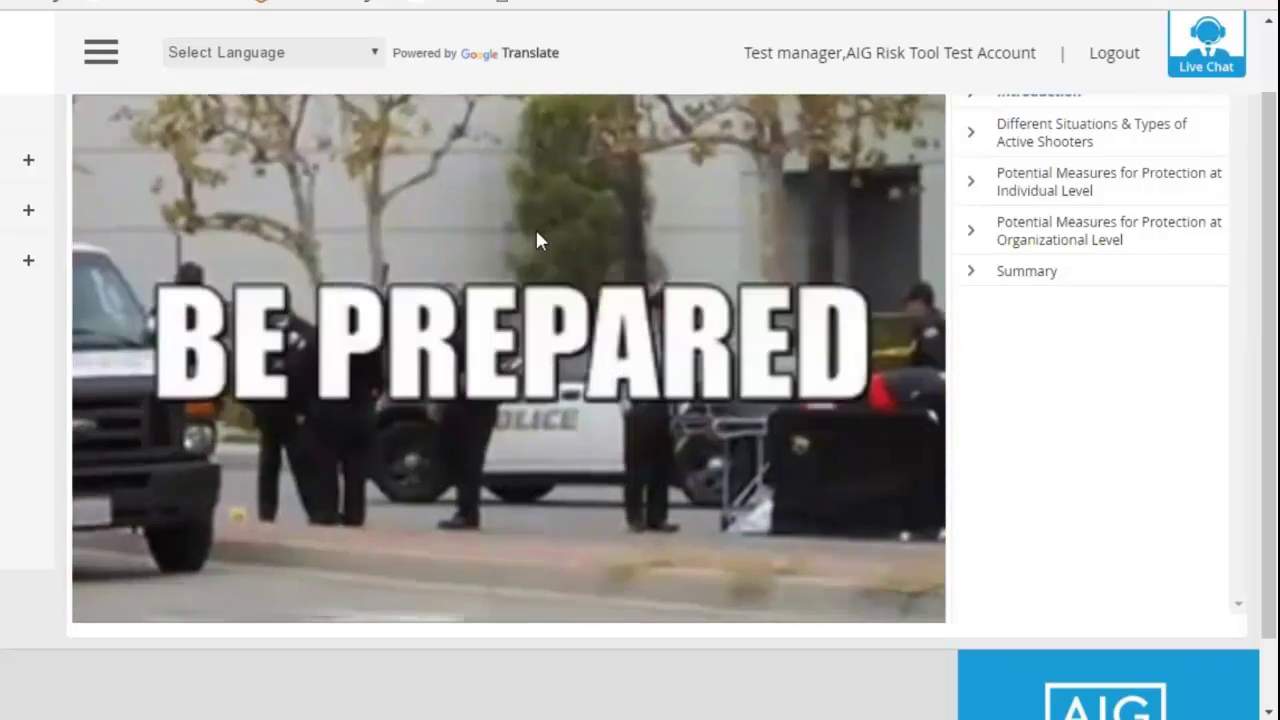
mouse_move(463, 550)
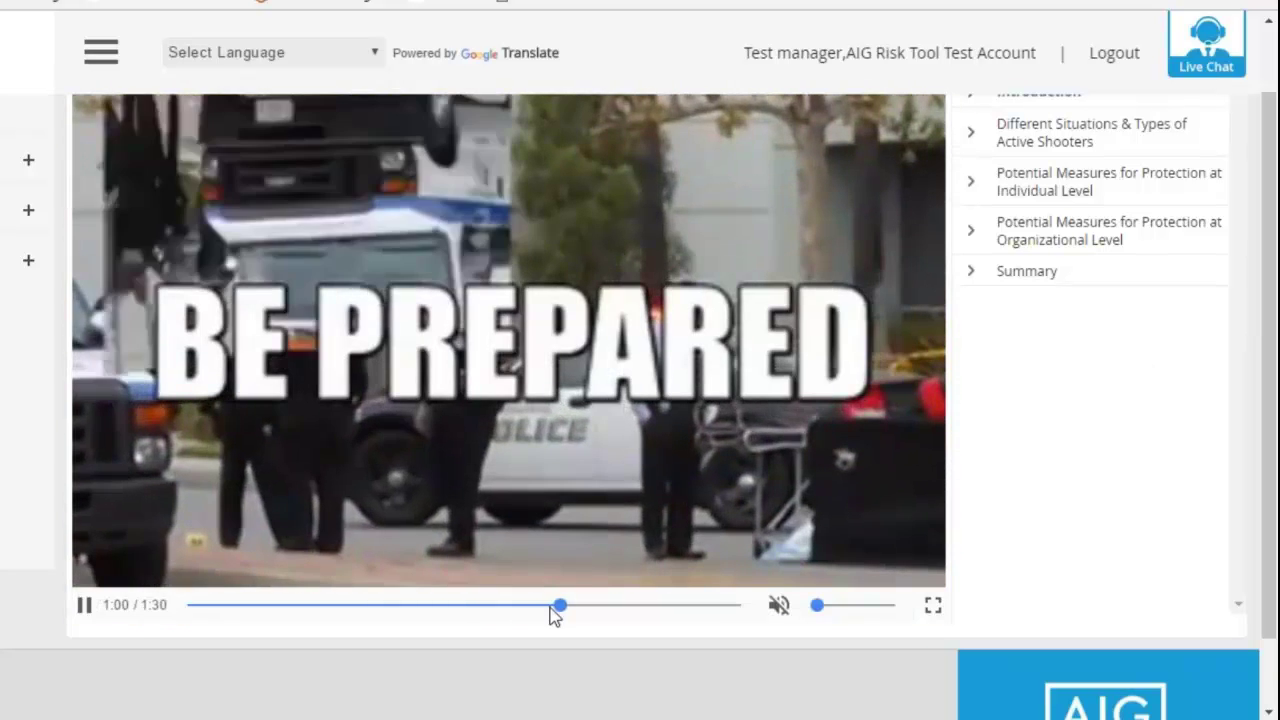
drag(554, 610, 426, 609)
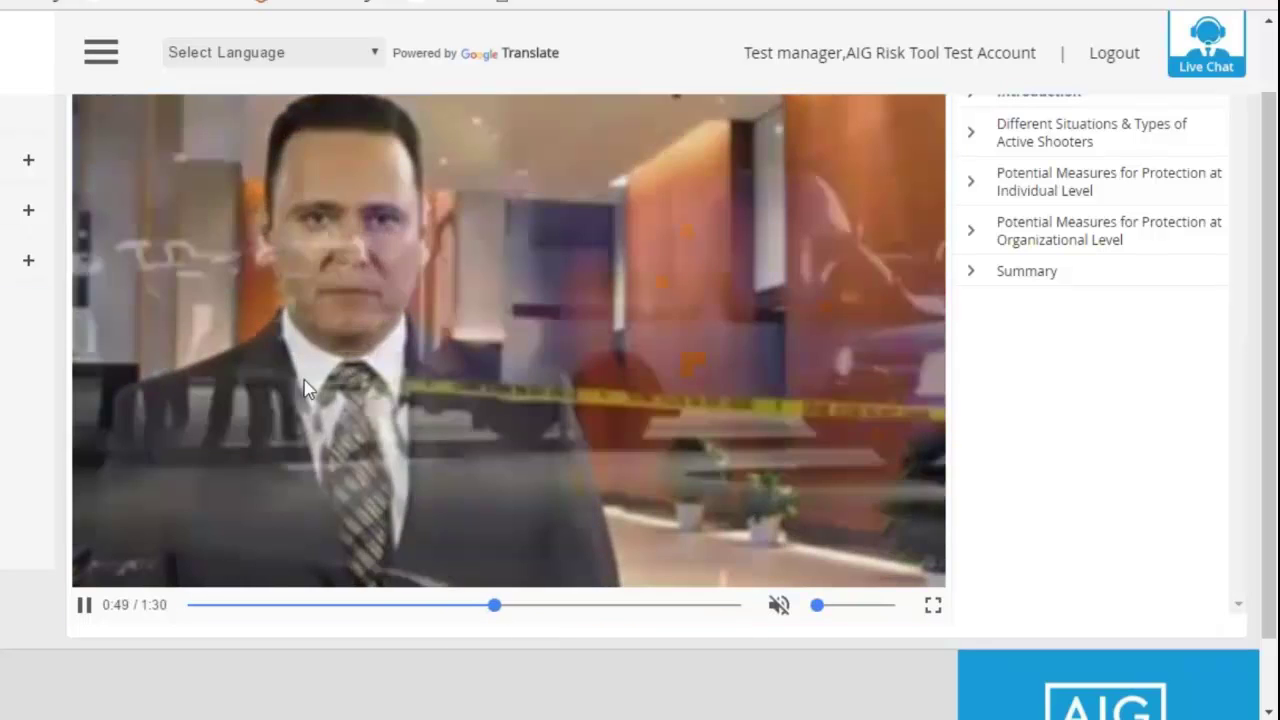
scroll(305, 388, up, 2)
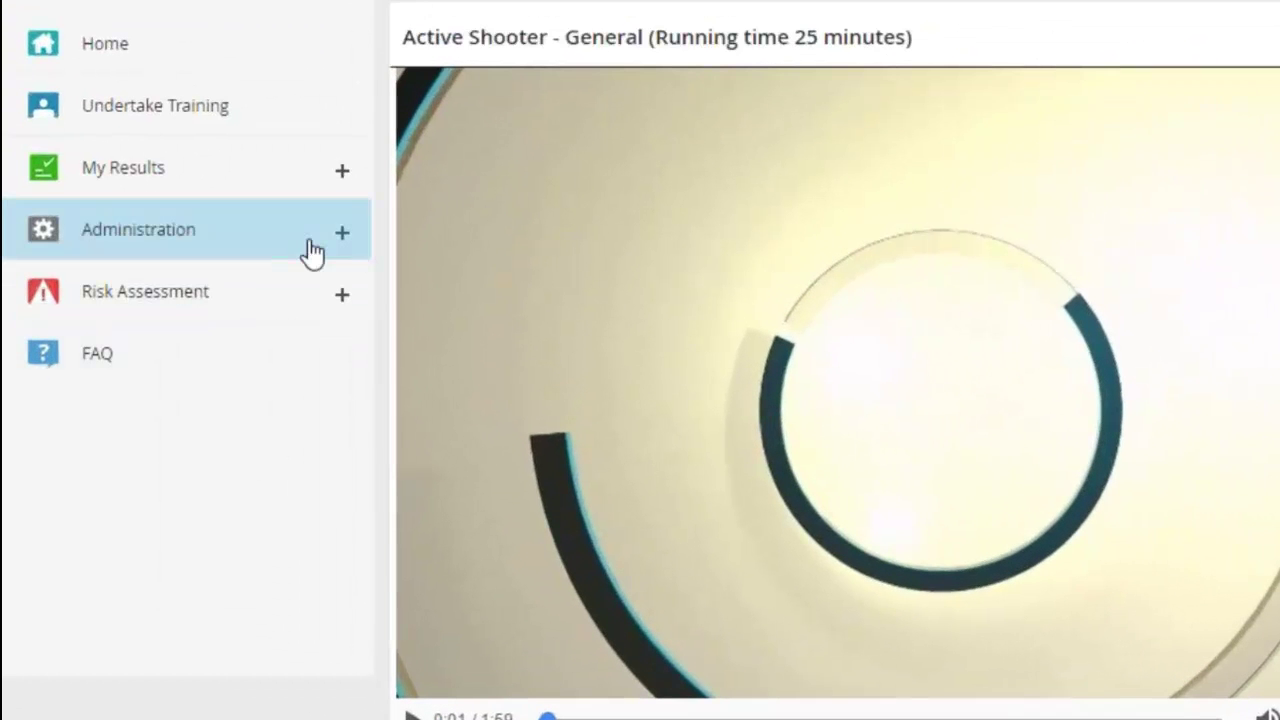
- Go to Administration > Trainees > Trainee Editor and review the trainee list
click(313, 253)
click(308, 370)
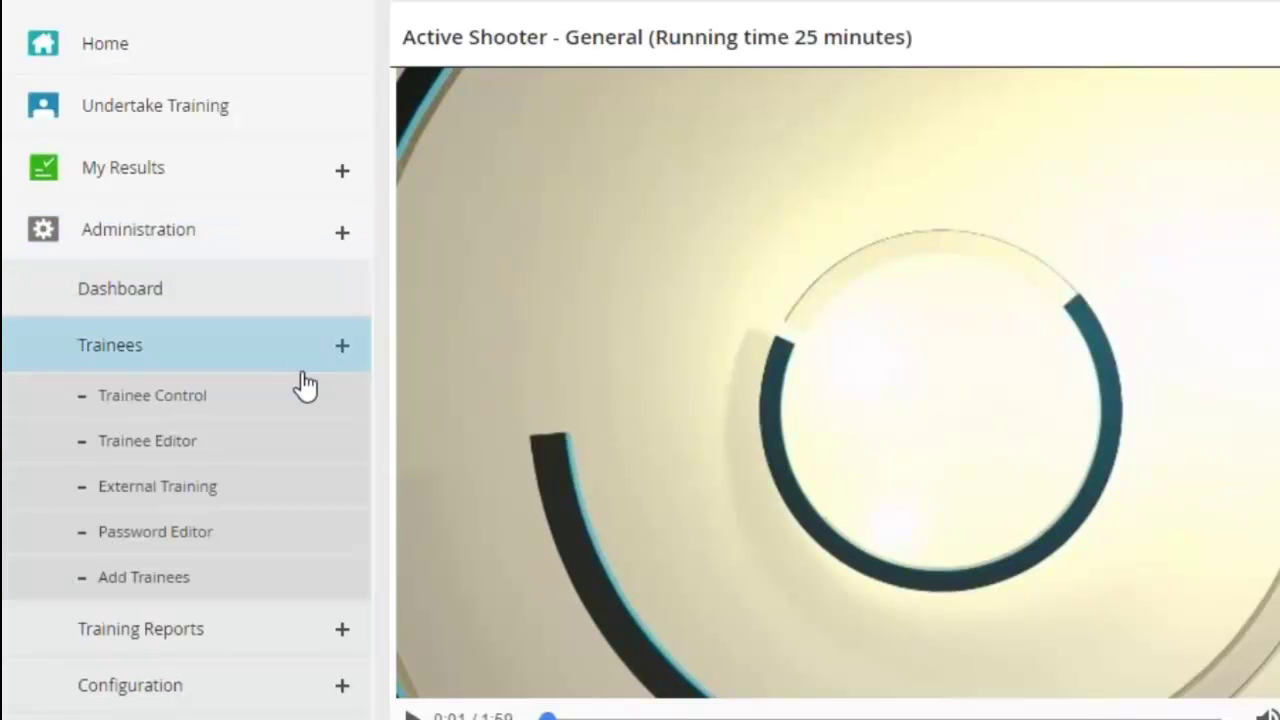
click(271, 457)
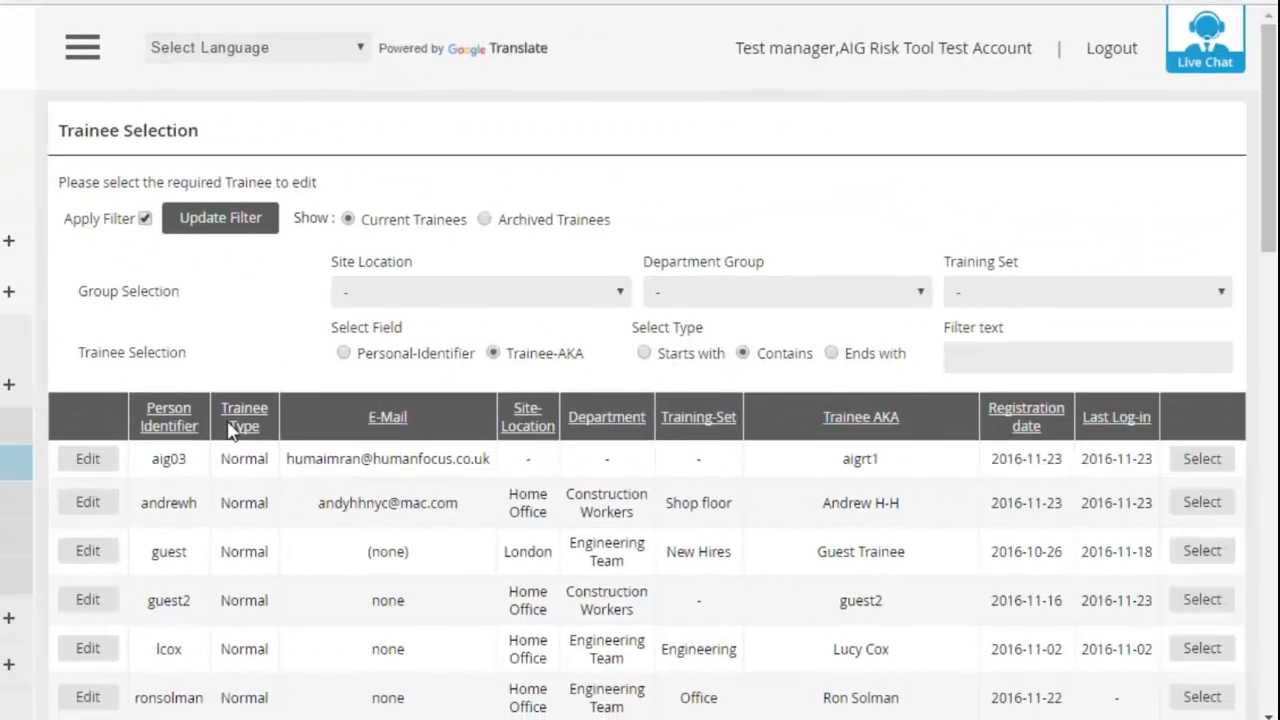
scroll(229, 428, down, 3)
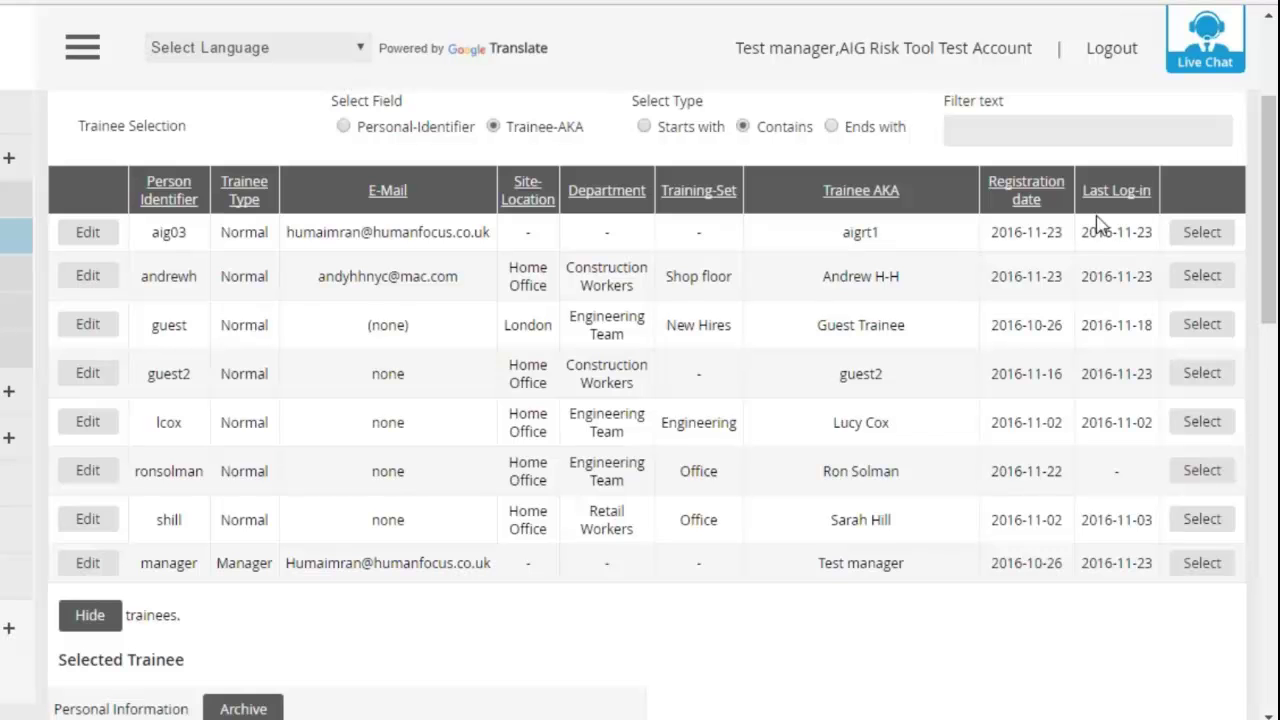
scroll(917, 279, down, 1)
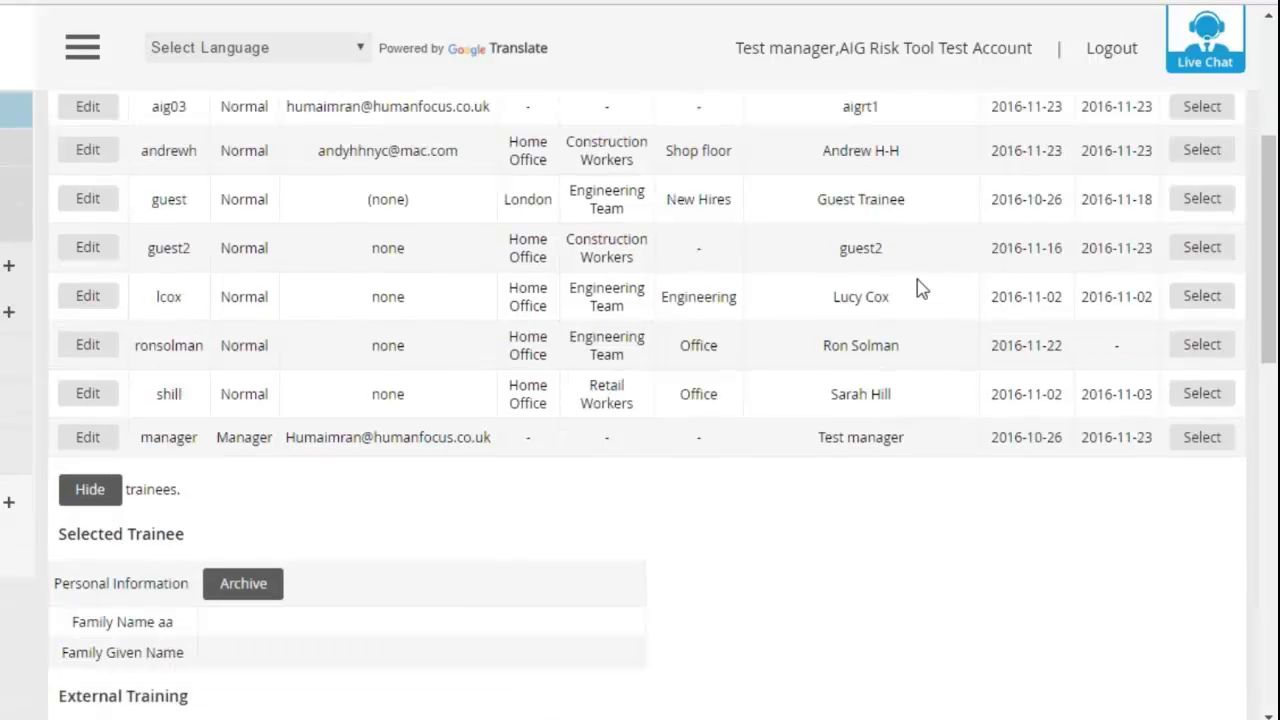
scroll(917, 279, up, 1)
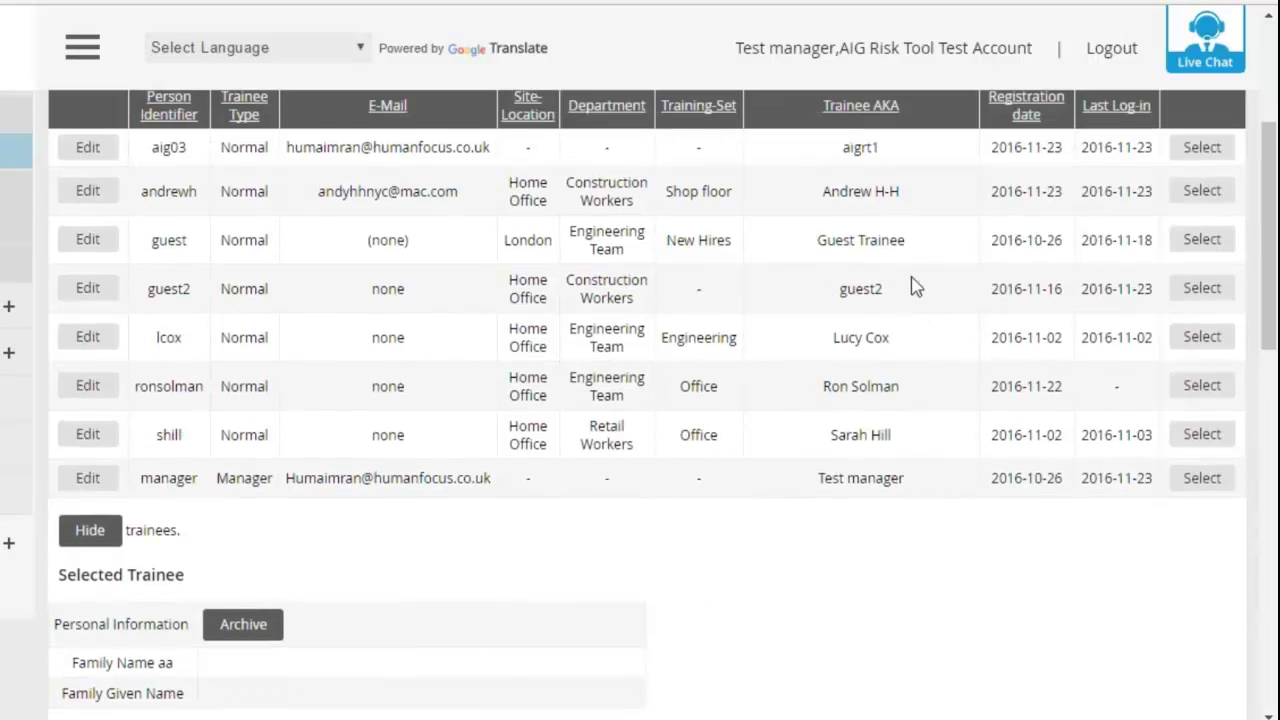
- Select the first trainee in the list and check the Archived Trainees option
click(1204, 147)
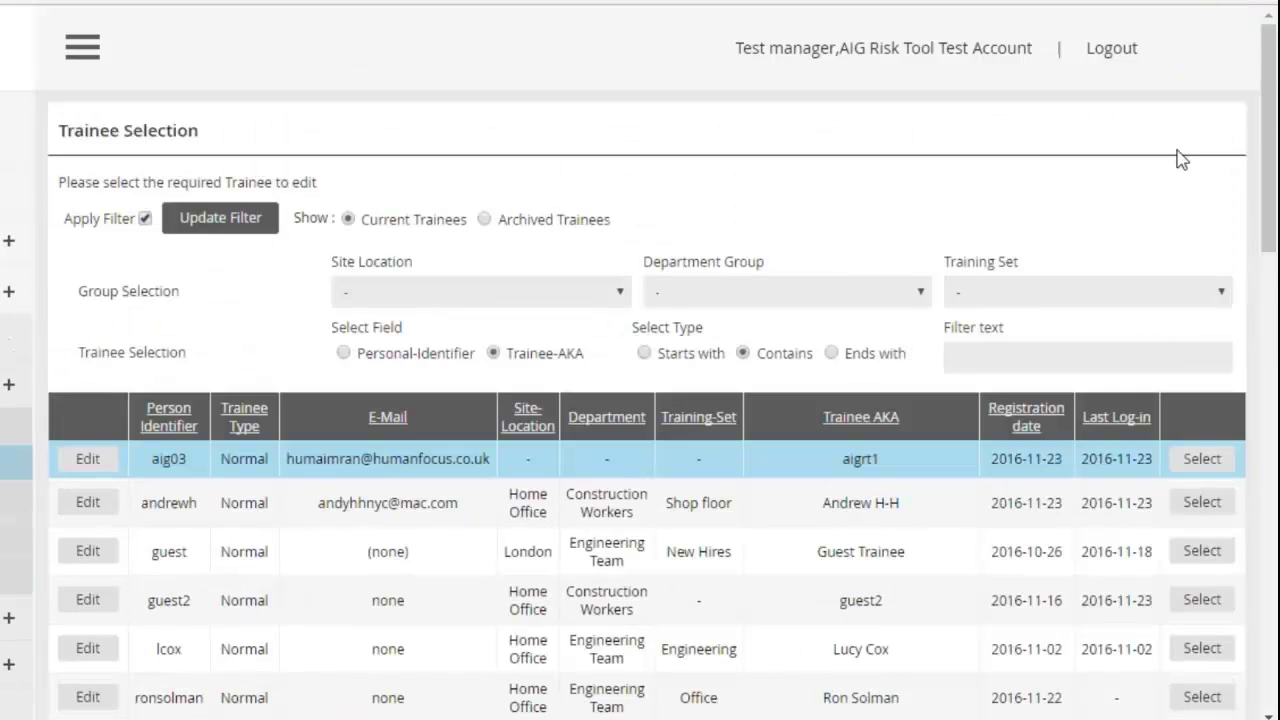
scroll(1137, 163, down, 1)
scroll(1137, 163, up, 1)
scroll(403, 483, up, 1)
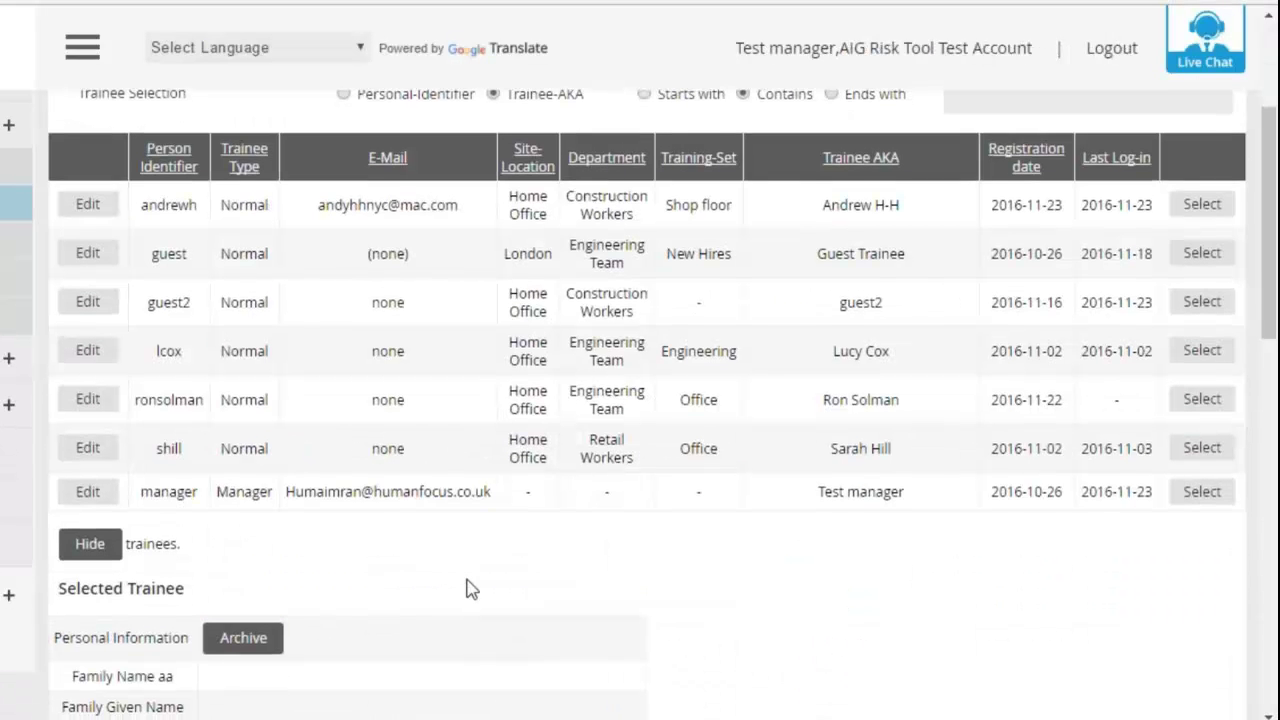
scroll(466, 588, up, 1)
scroll(471, 590, up, 1)
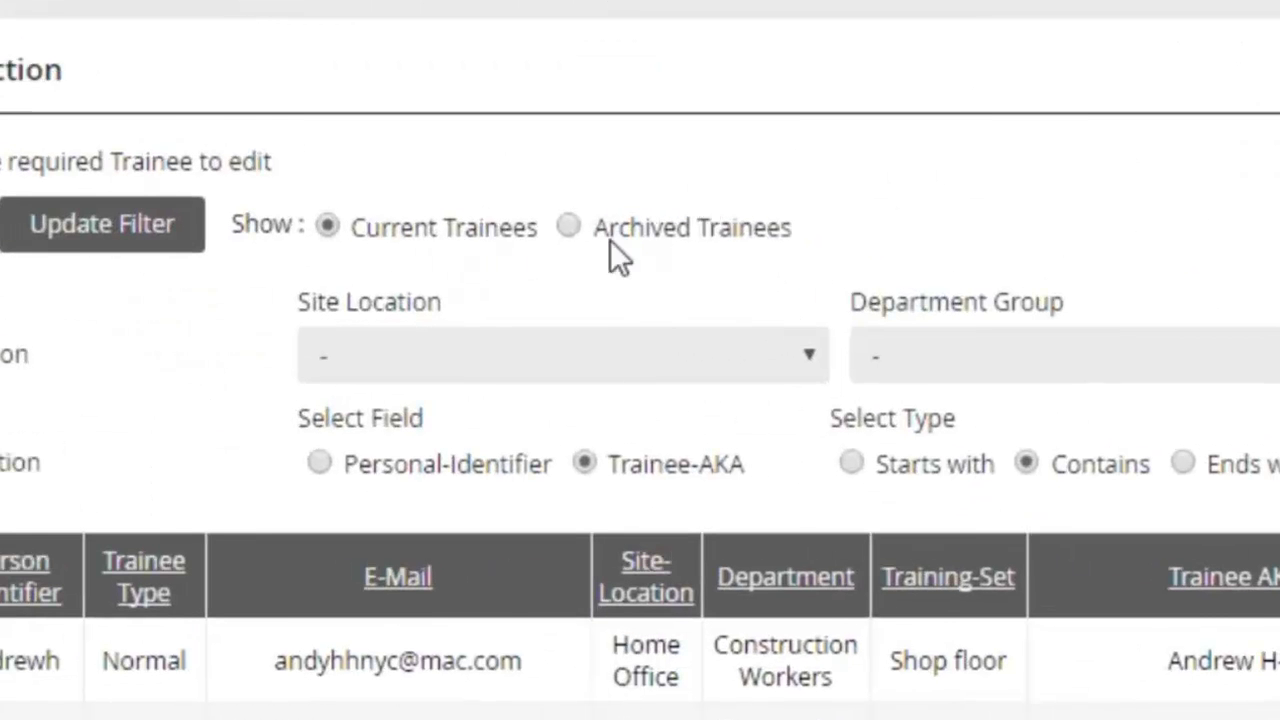
drag(674, 233, 674, 233)
scroll(594, 252, down, 3)
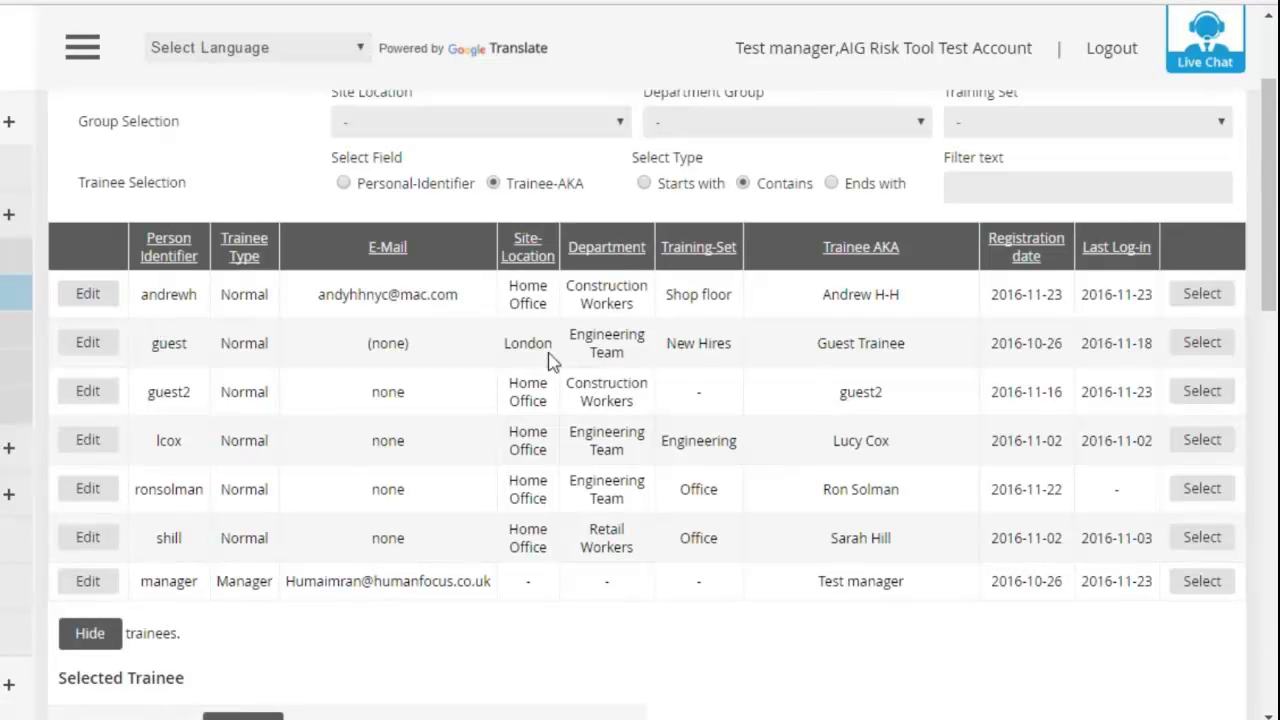
- Change the Shop floor trainee's department from Construction Workers to Accounts and save the row
click(88, 294)
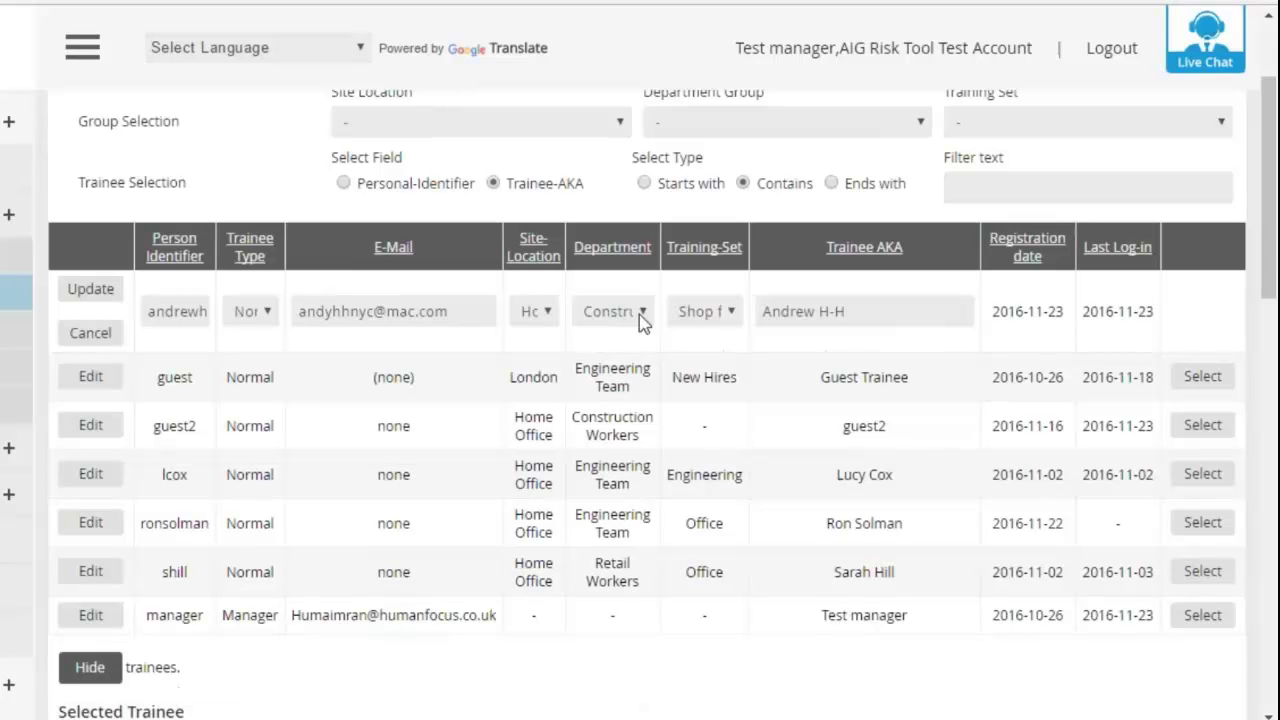
click(639, 314)
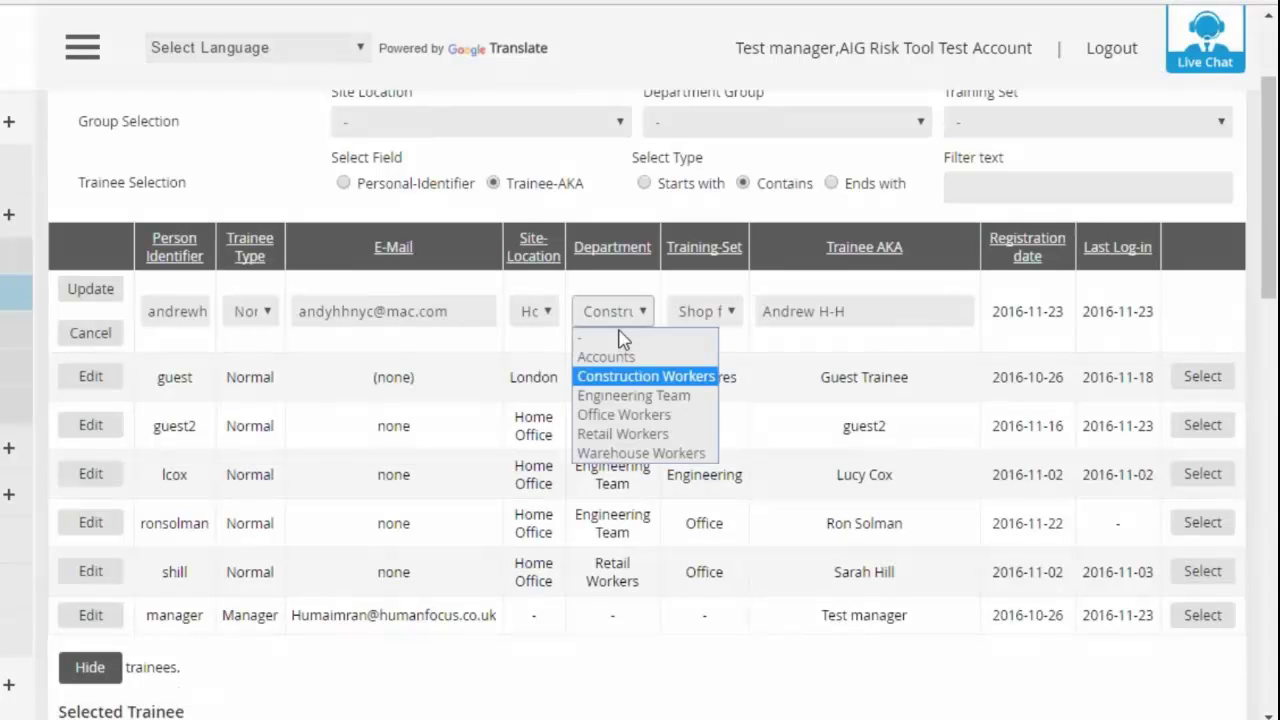
click(628, 362)
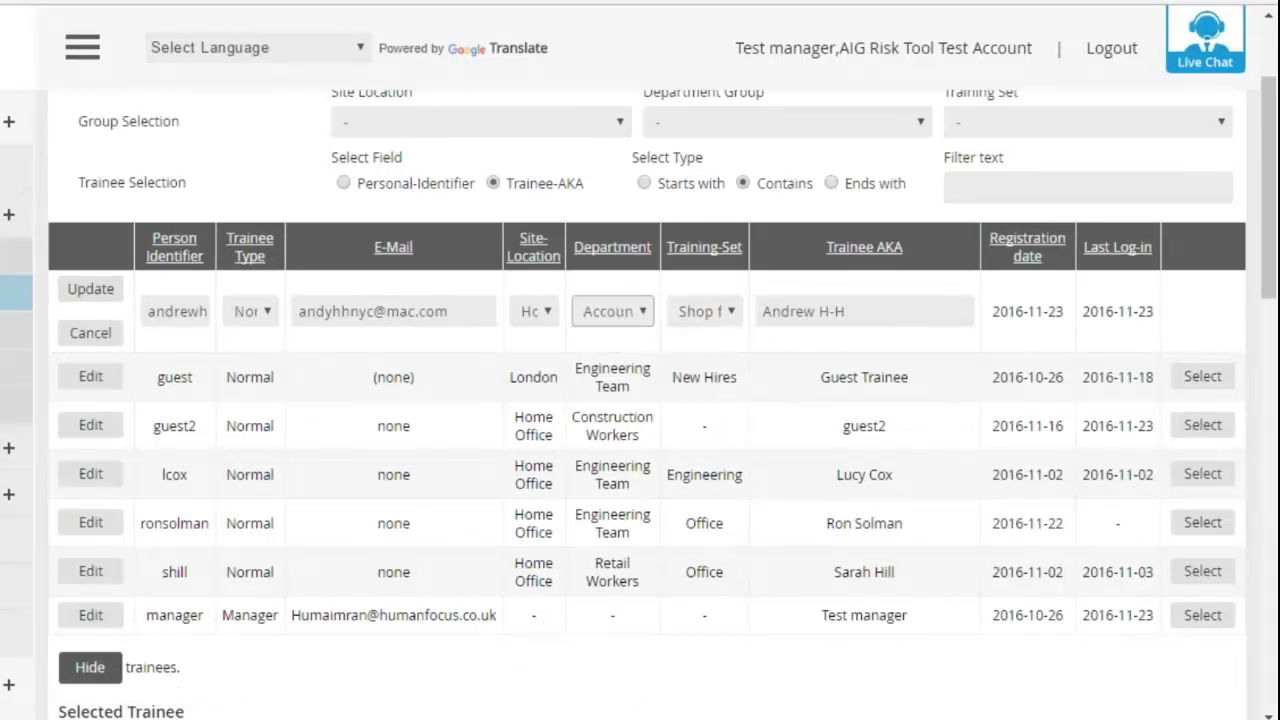
click(90, 288)
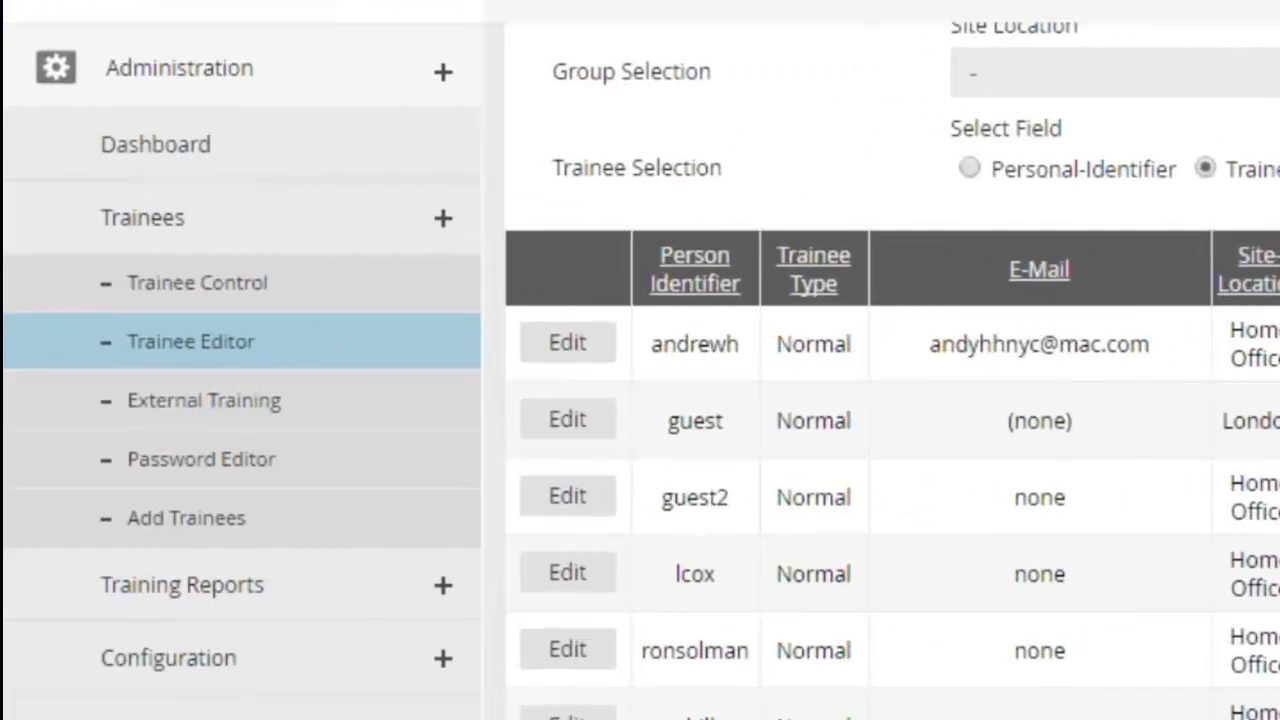
- On Batch Add Trainees, fill row 1 with the trainee's identifier, e-mail address and full name
click(304, 540)
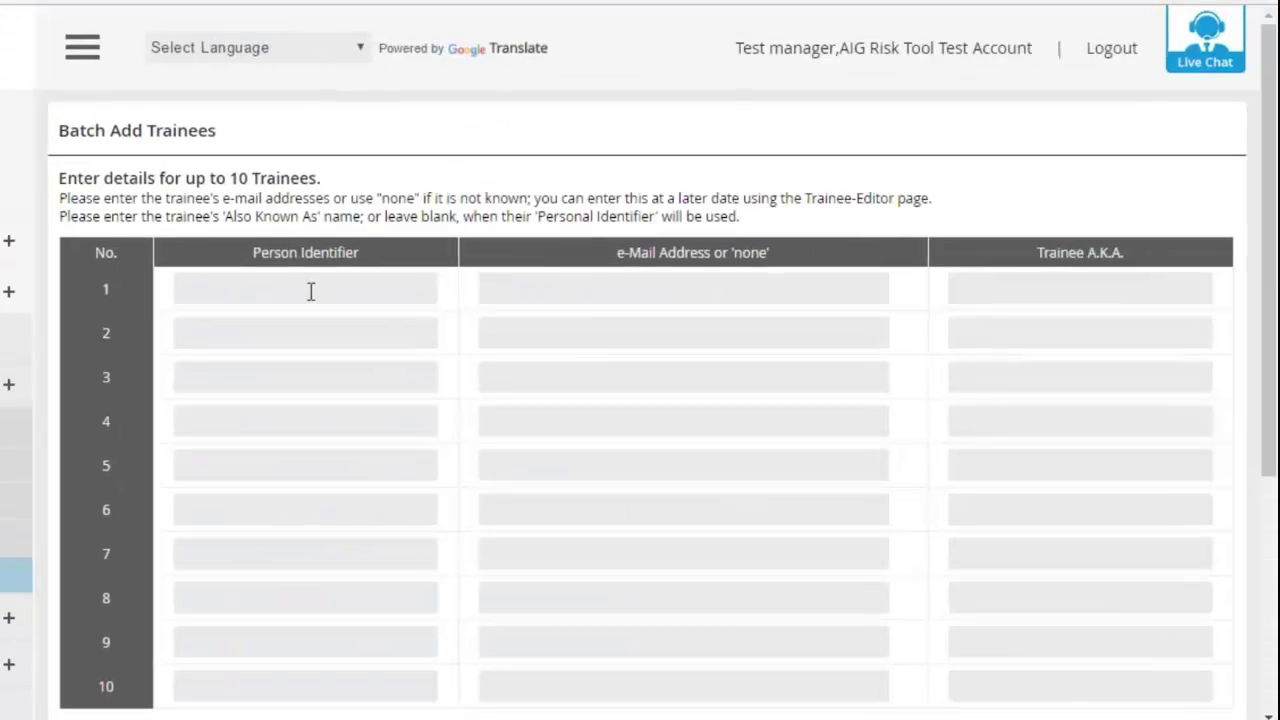
click(311, 290)
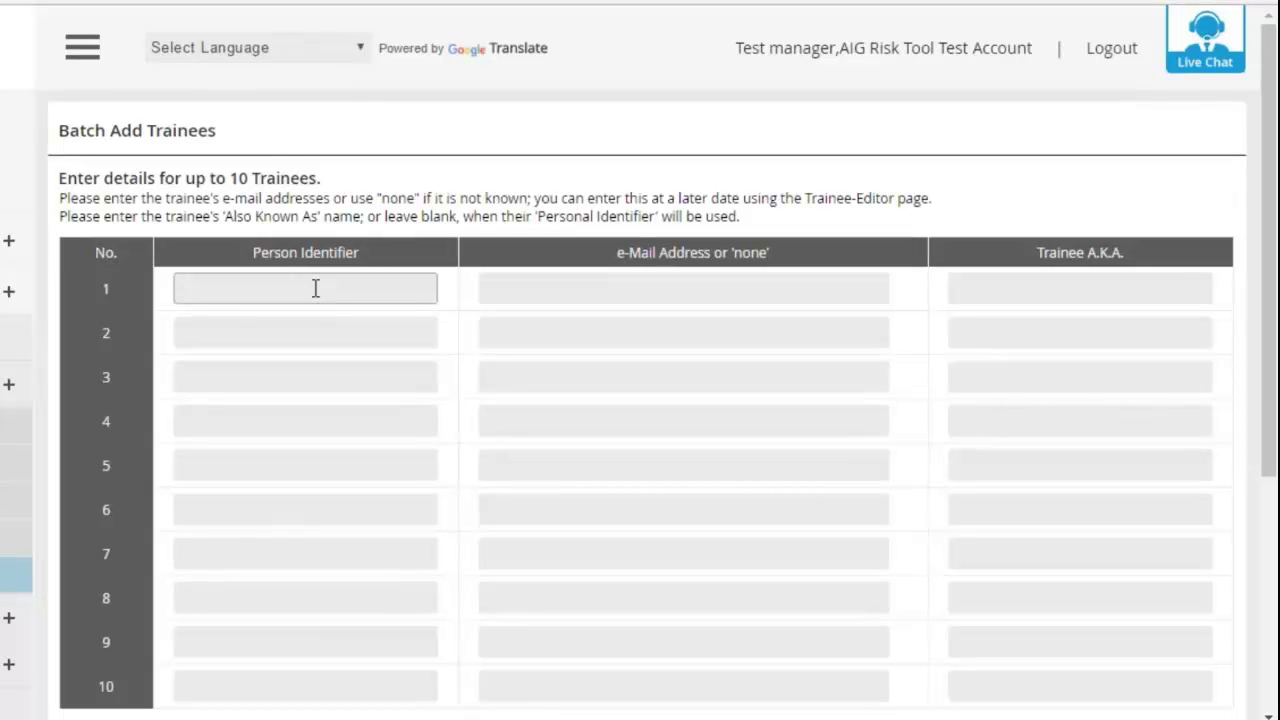
key(Tab)
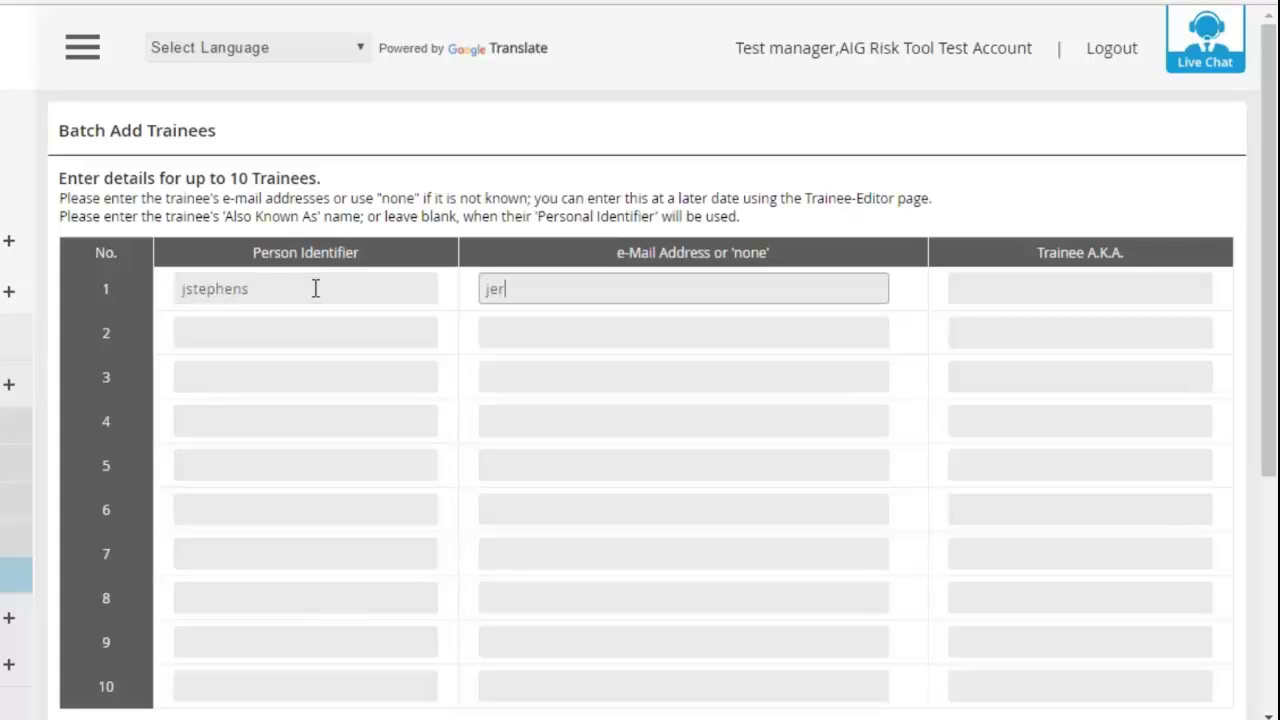
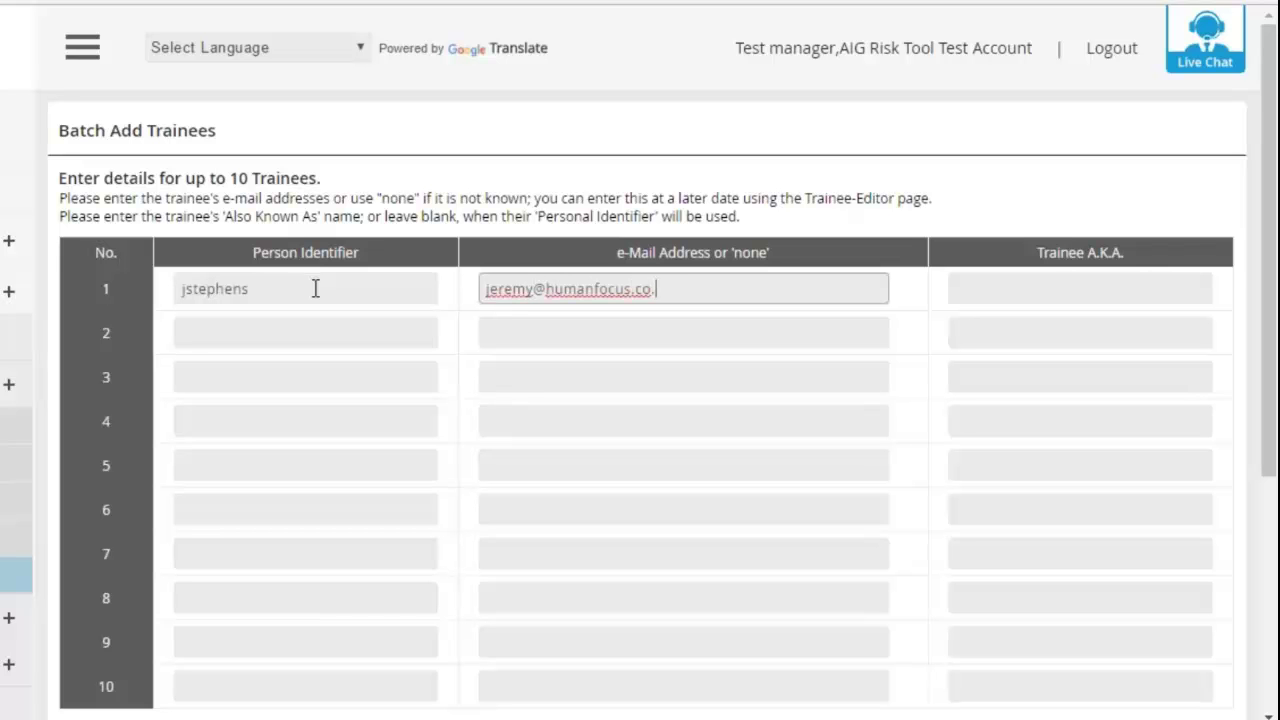
key(Tab)
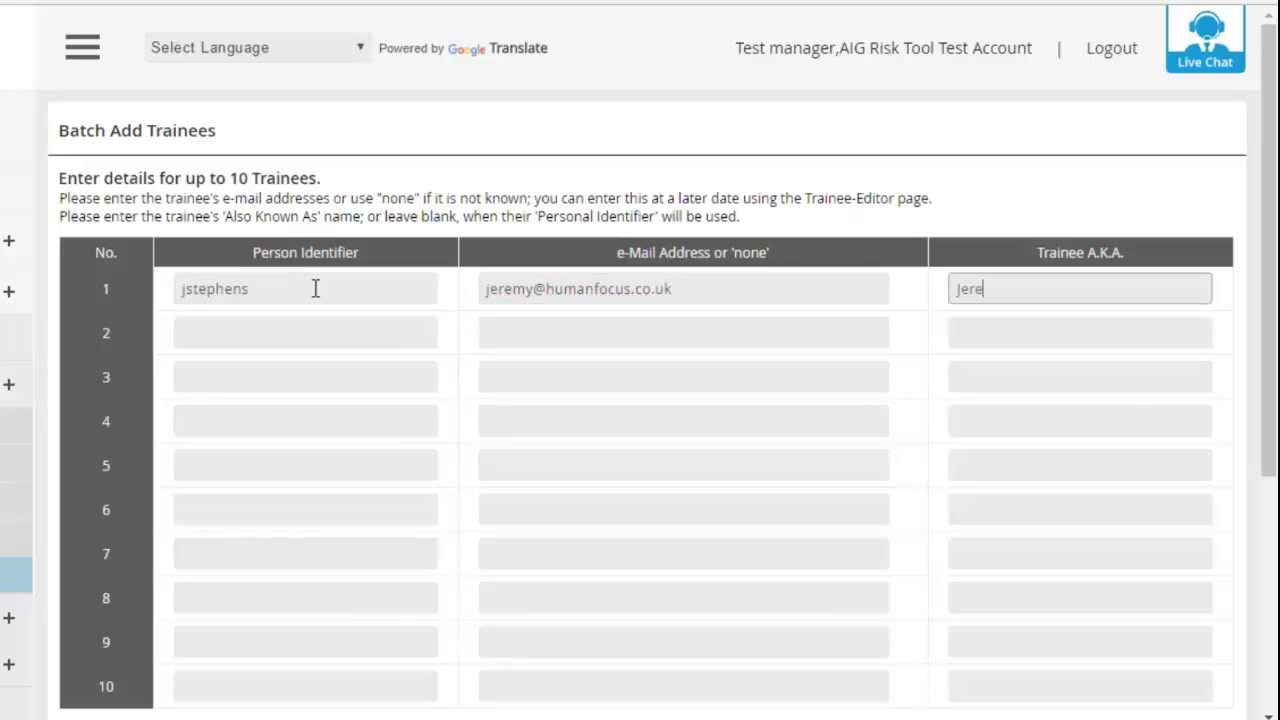
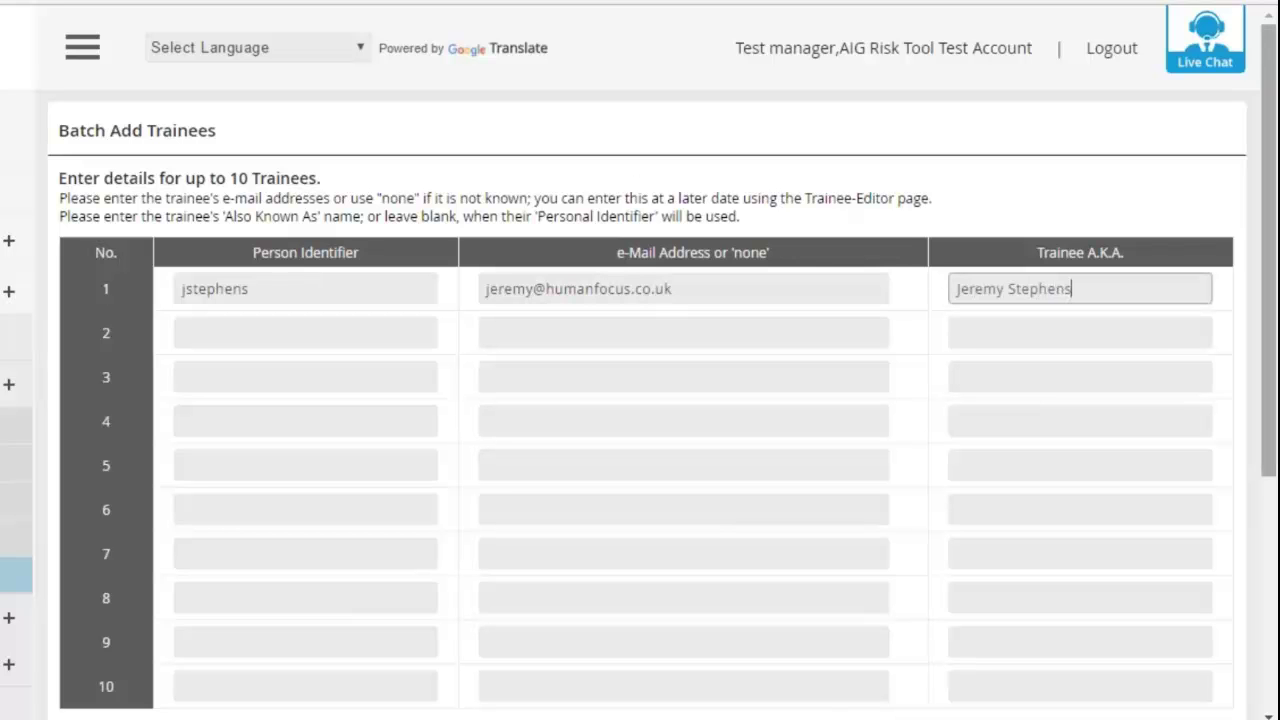
- Assign the new trainee to site Home Office, department Construction Workers and training set Engineering
scroll(932, 248, down, 3)
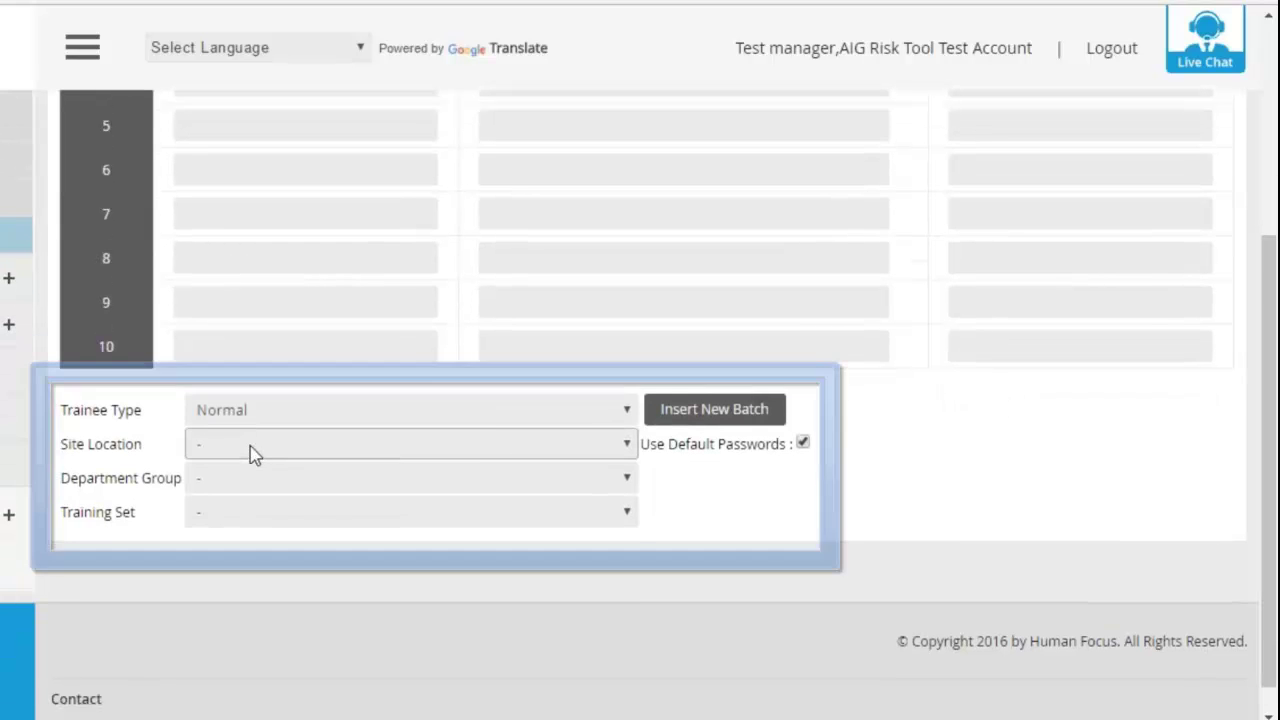
click(247, 448)
click(256, 490)
click(258, 485)
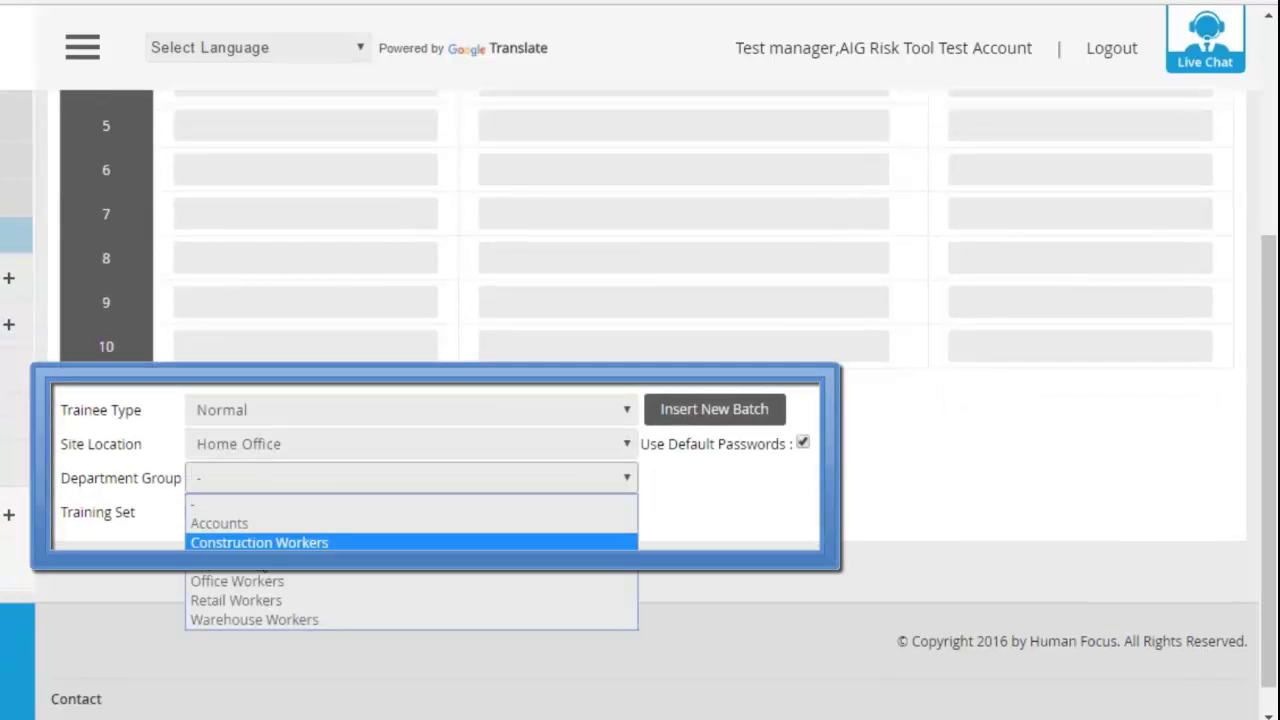
click(260, 540)
click(274, 520)
click(277, 590)
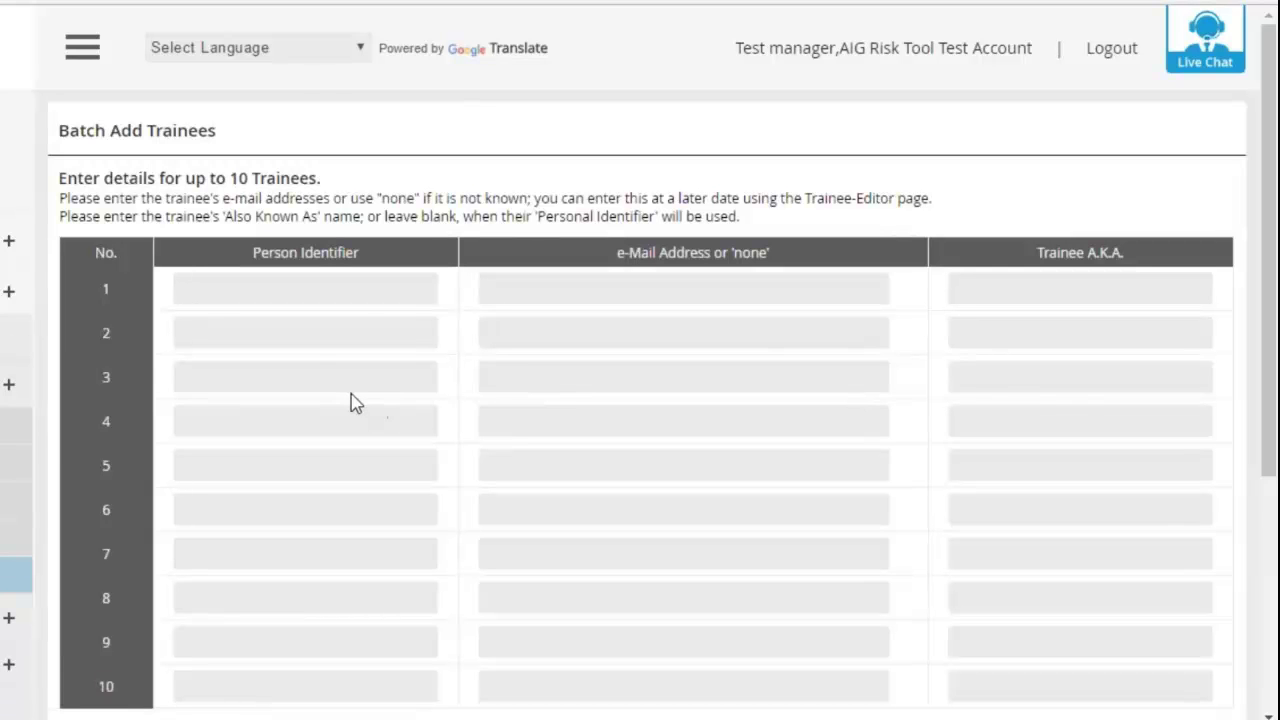
- Confirm the new trainee's A.K.A. and training set in the Trainee Editor, then go to Password Editor
click(8, 466)
scroll(918, 390, down, 2)
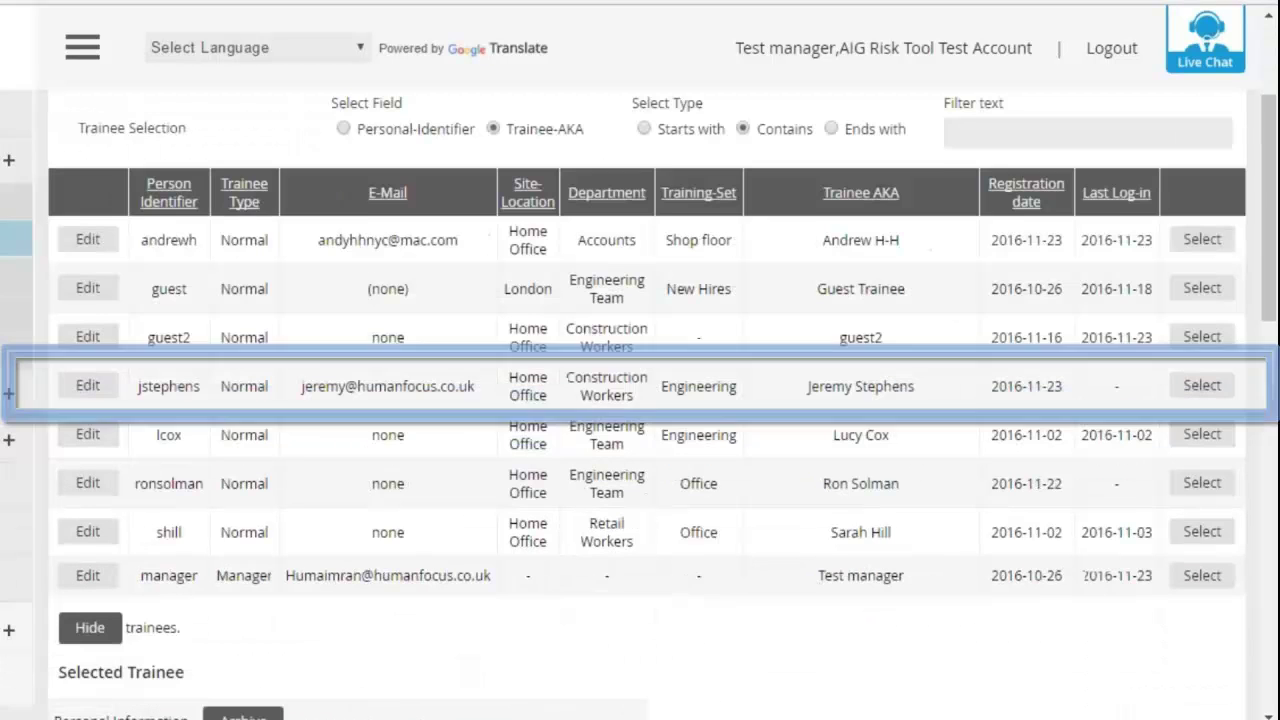
drag(918, 390, 660, 397)
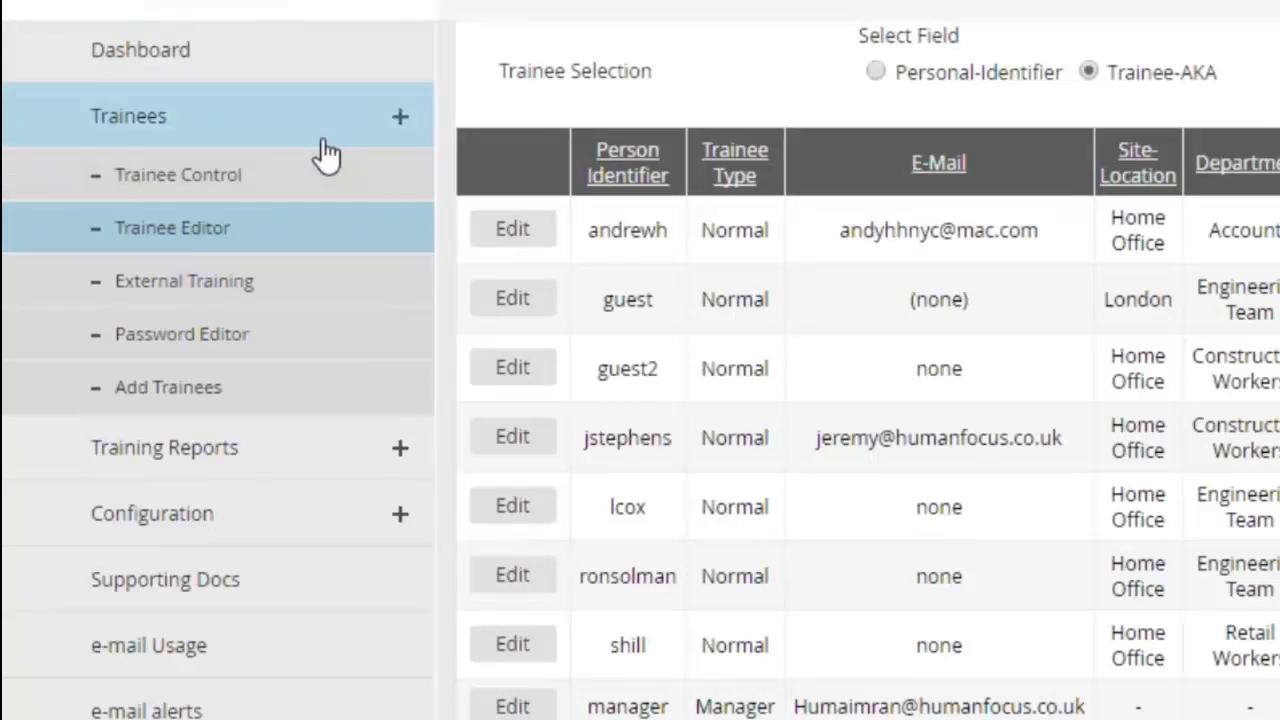
click(337, 343)
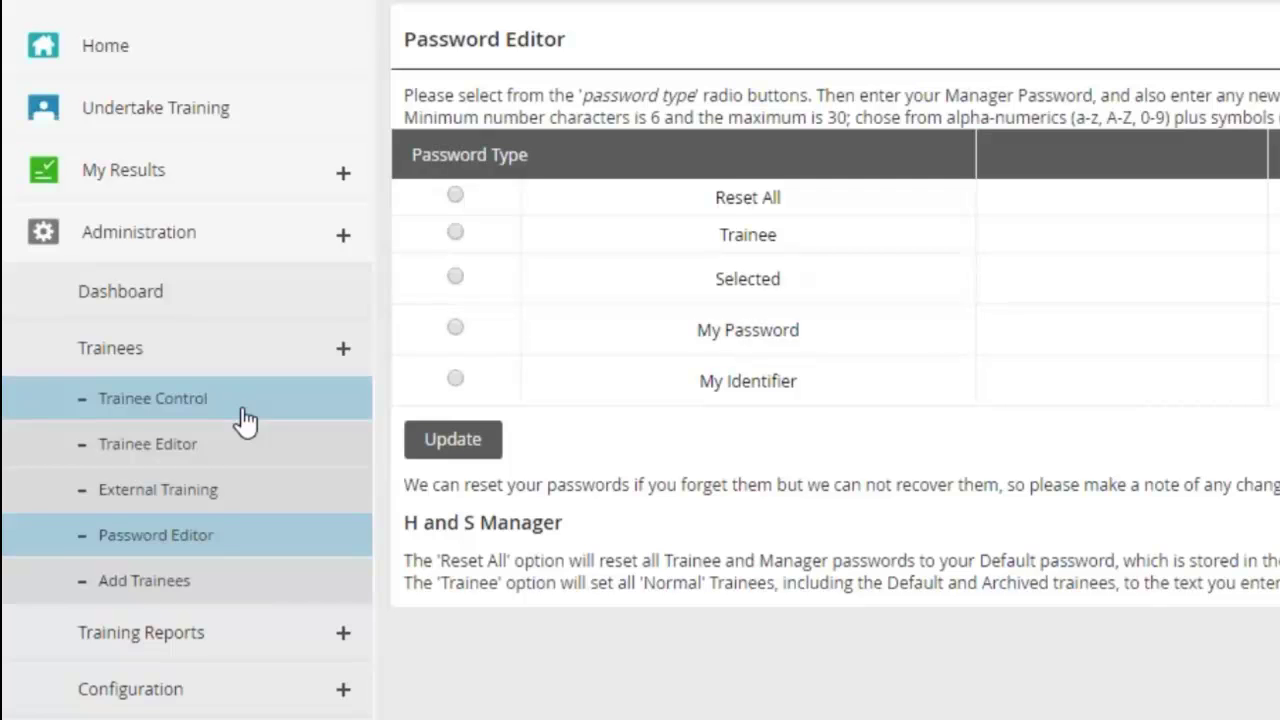
- Scroll down the administration sidebar and expand the Configuration submenu
scroll(245, 420, down, 1)
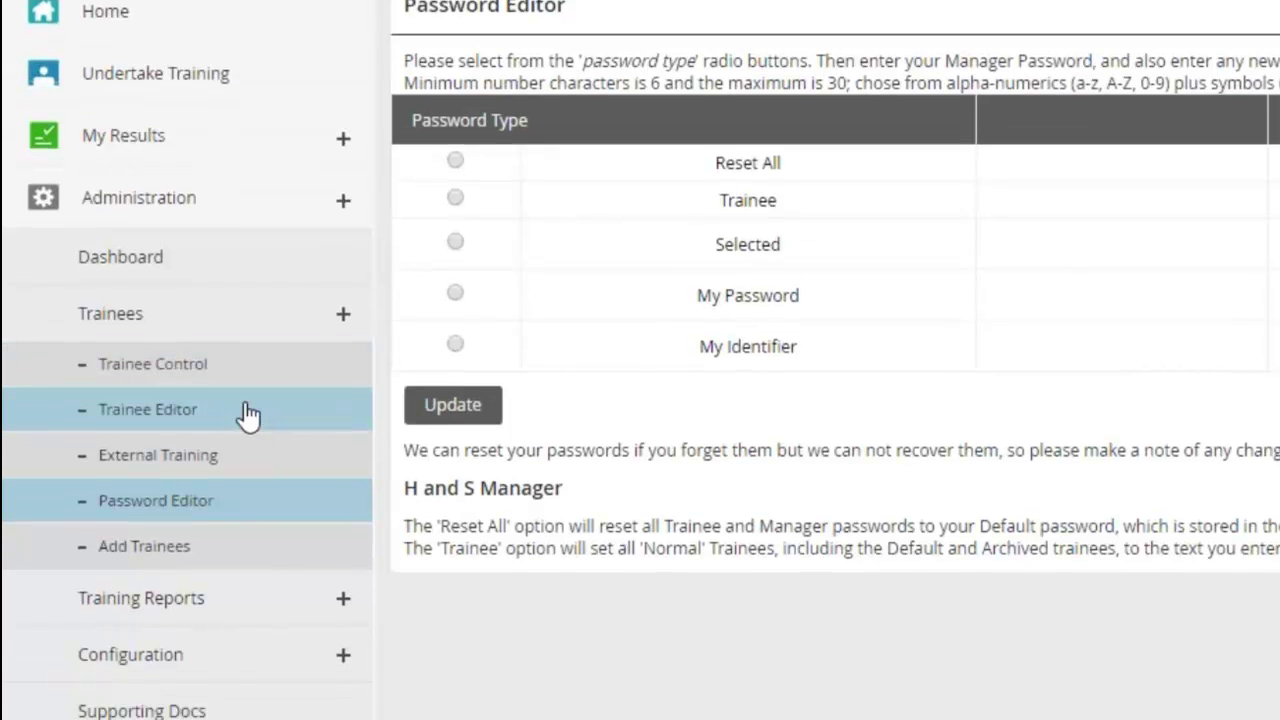
scroll(263, 360, down, 5)
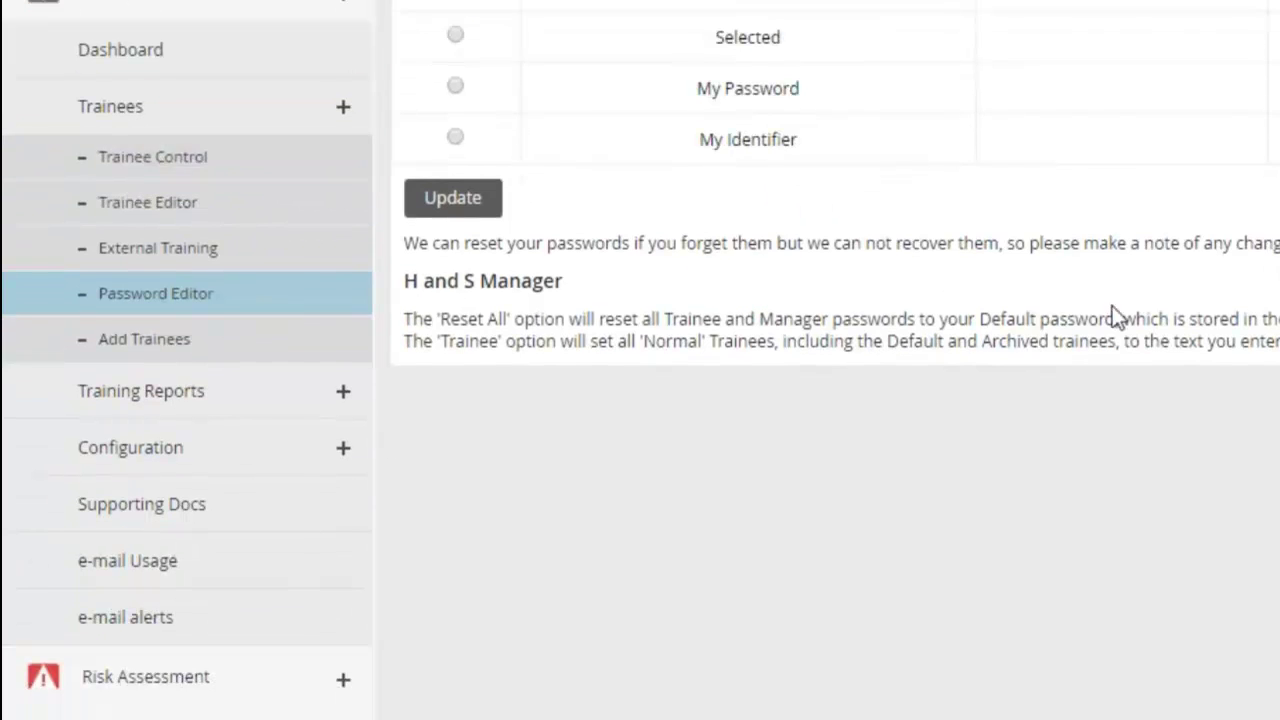
scroll(312, 452, down, 1)
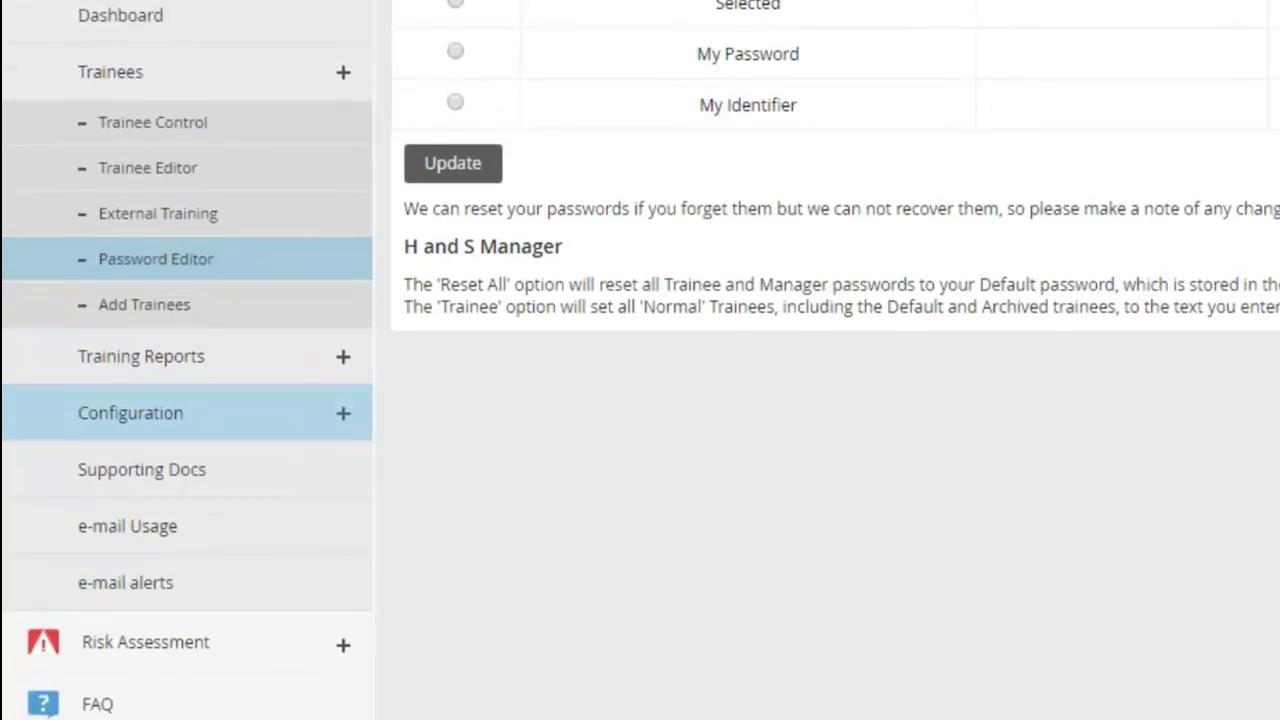
click(310, 415)
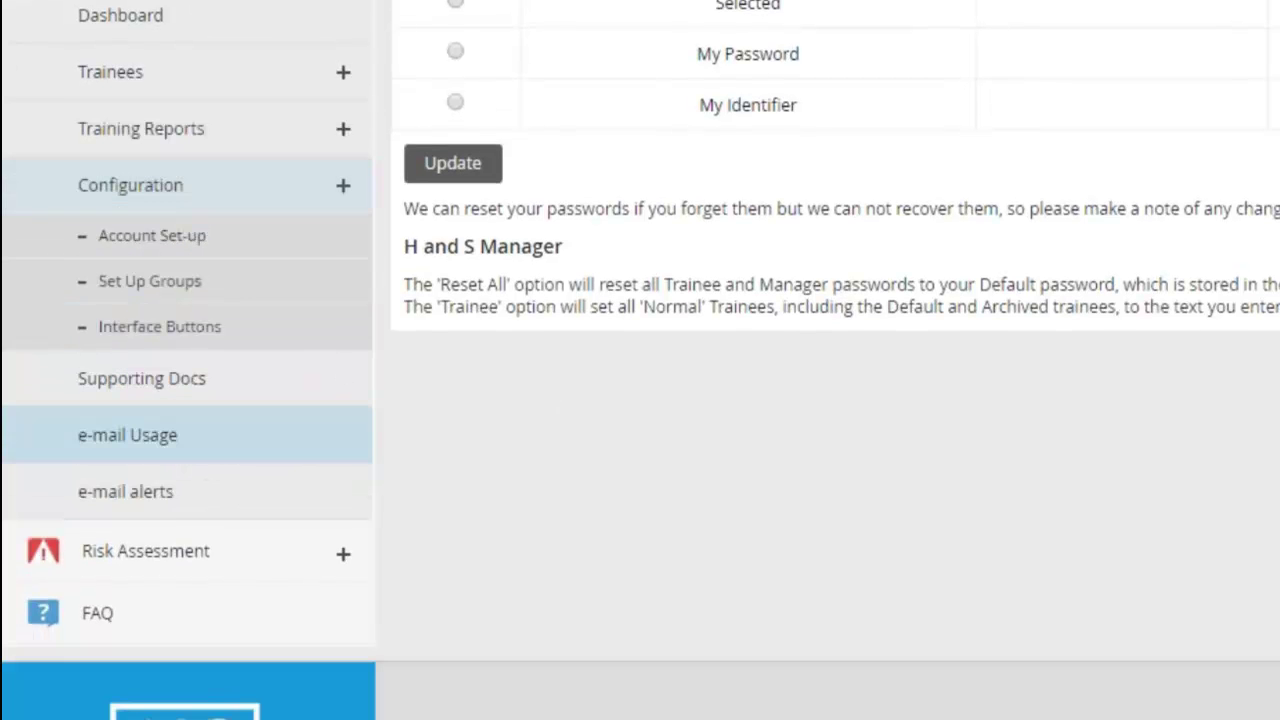
- In Set Up Groups, insert a new department group named 'Administration'
click(283, 296)
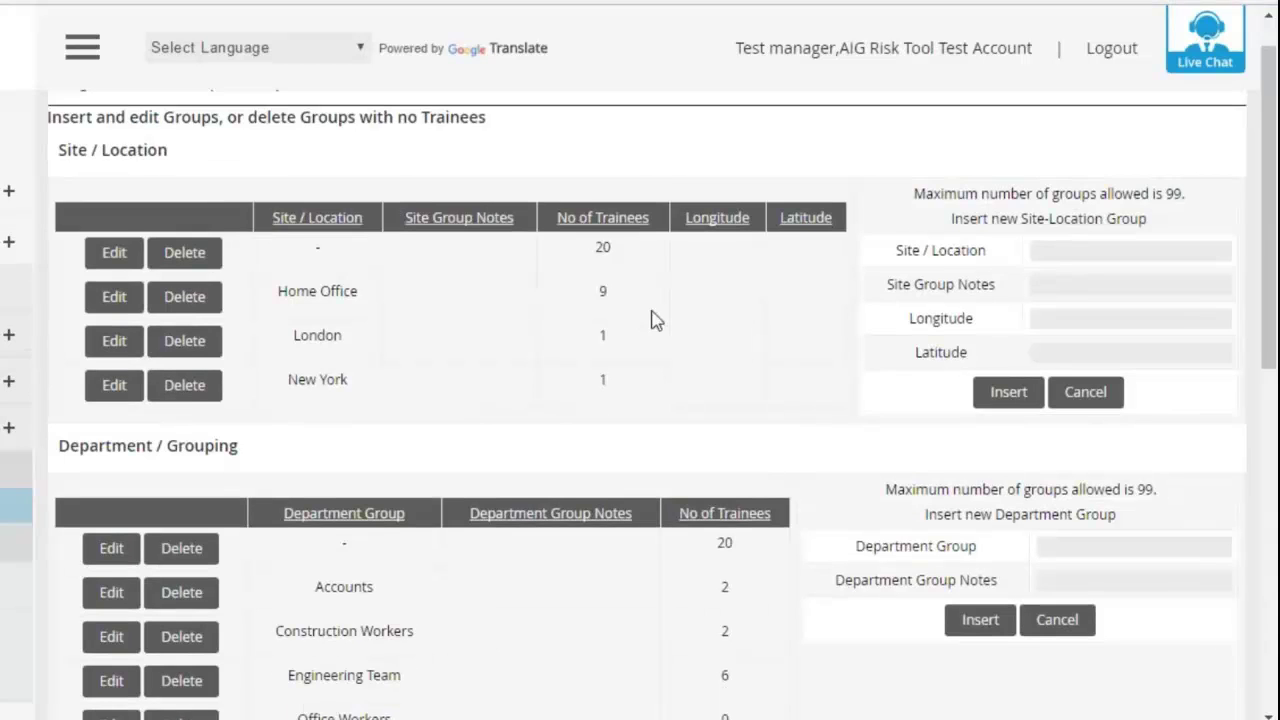
scroll(1020, 271, down, 3)
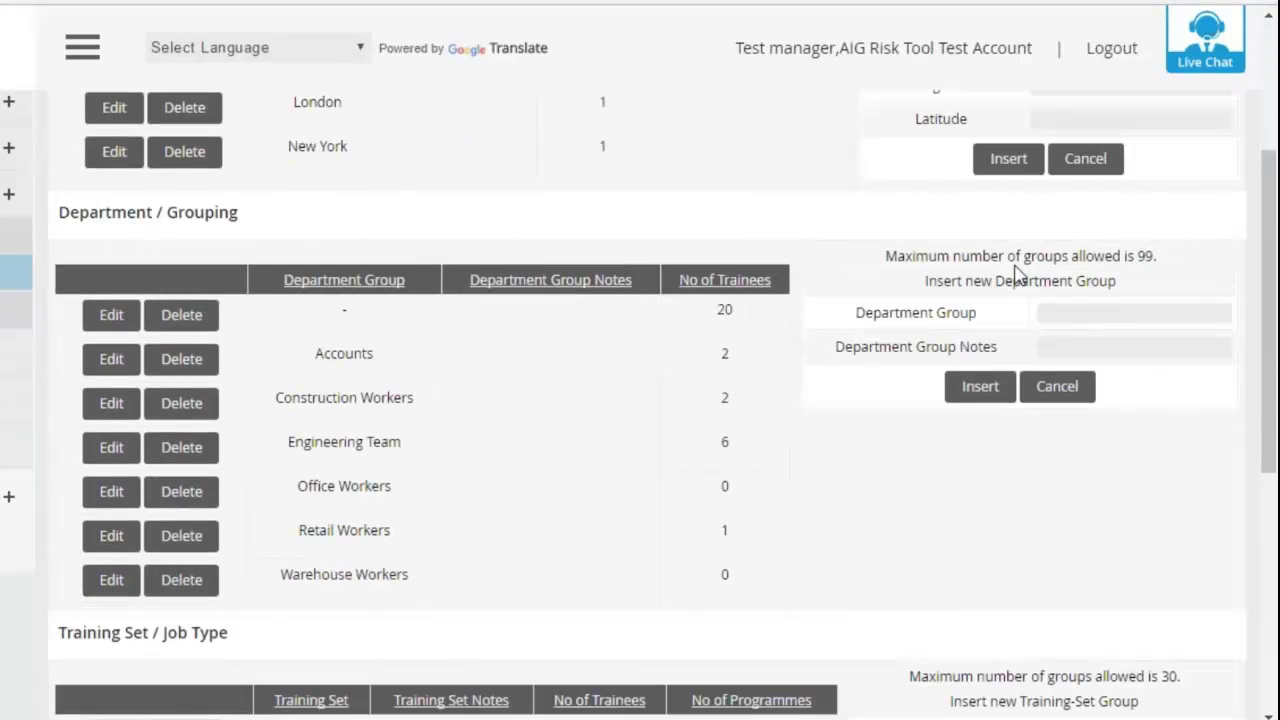
scroll(1017, 272, down, 1)
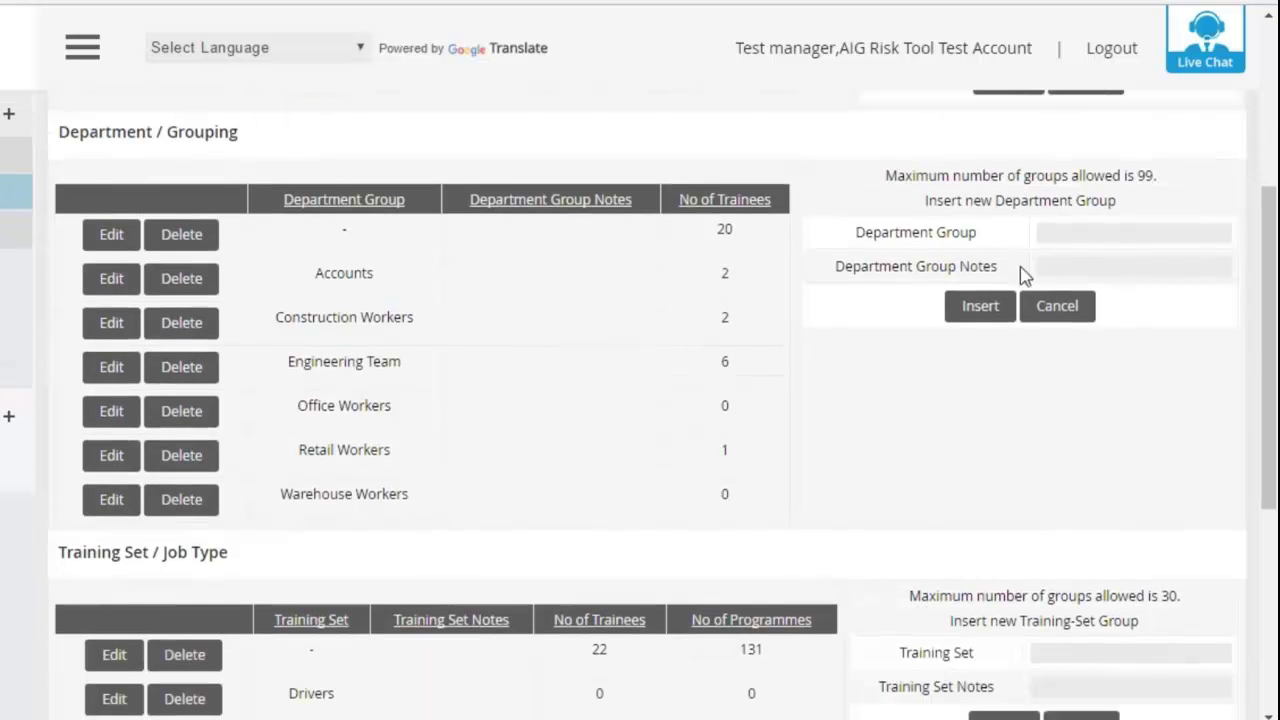
click(1060, 228)
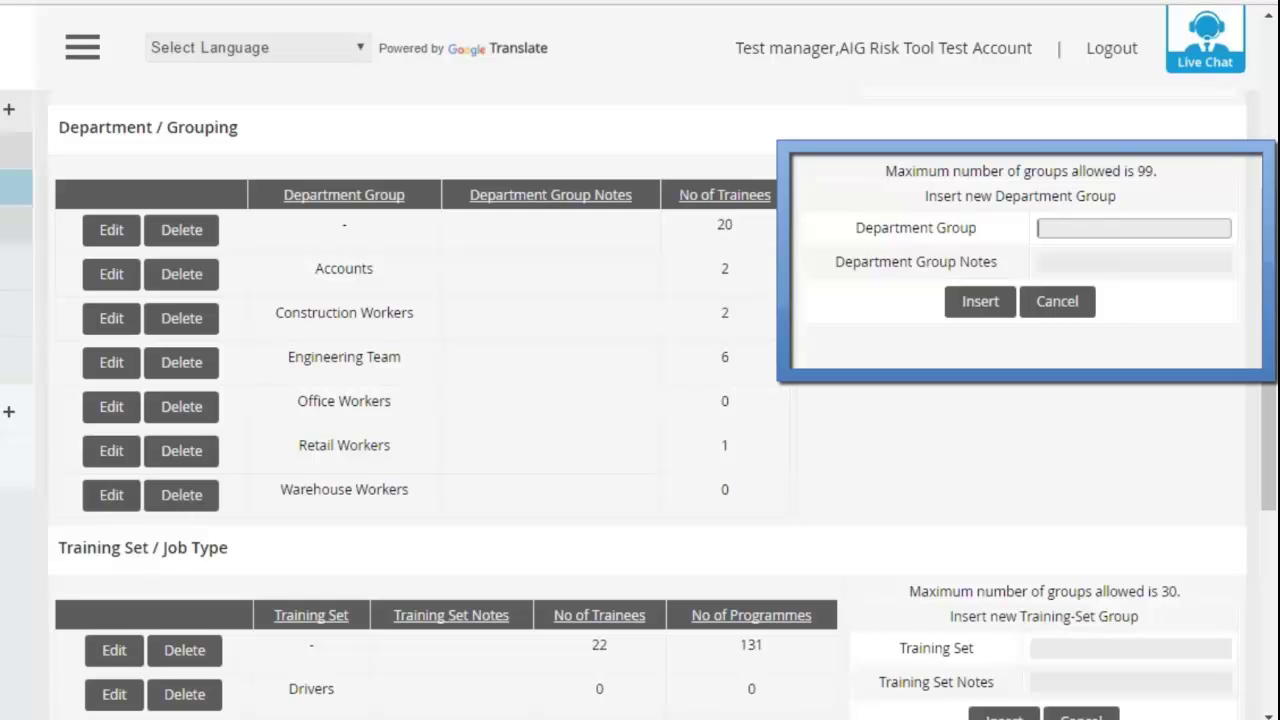
text(Administration)
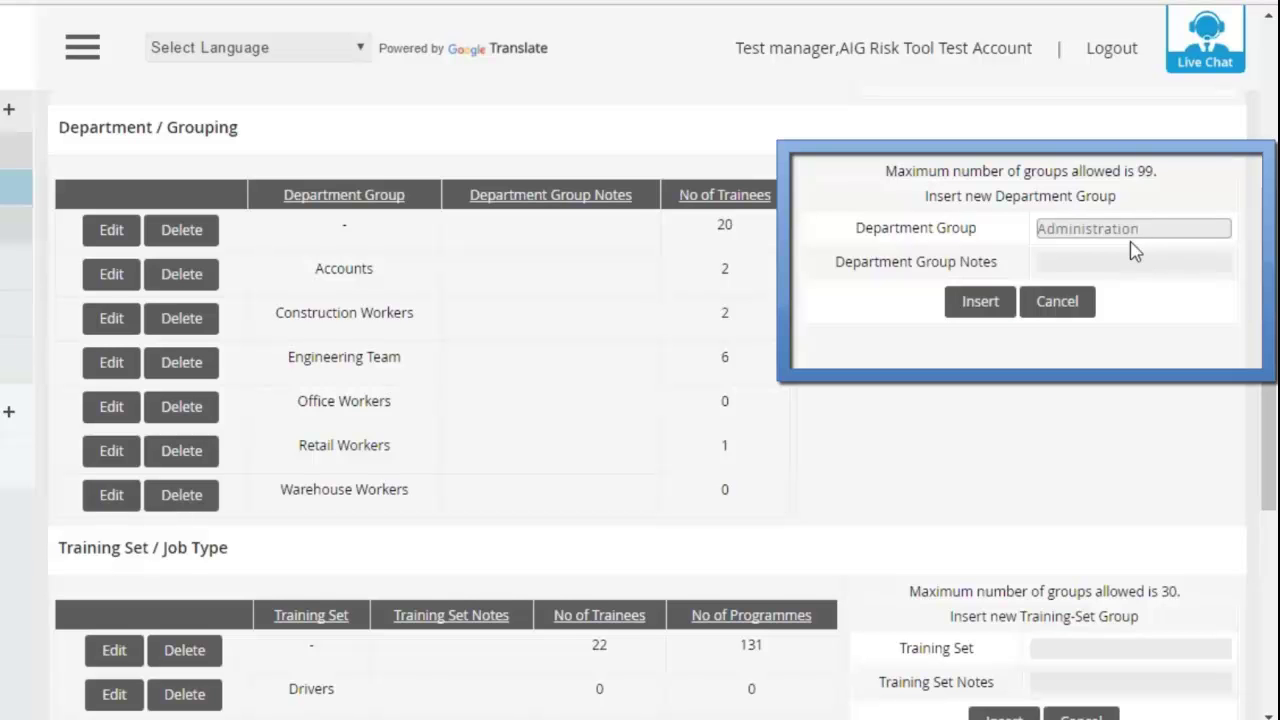
click(980, 301)
scroll(657, 457, down, 2)
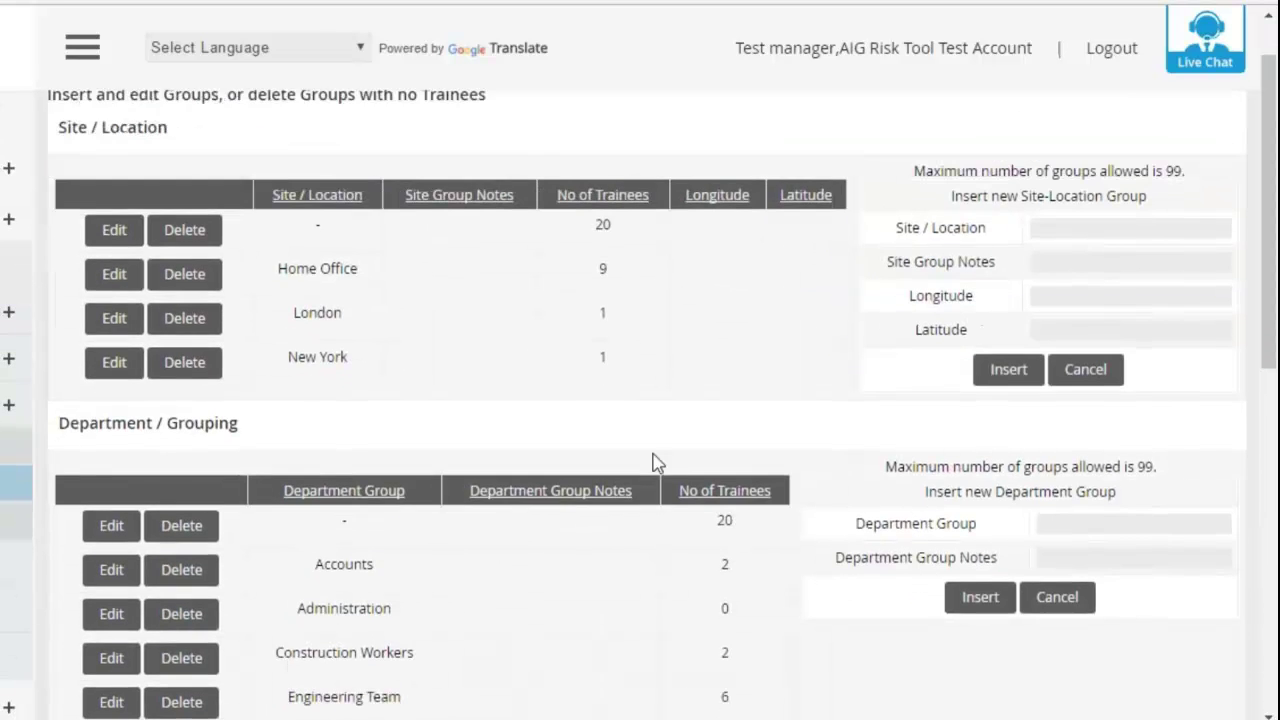
scroll(481, 535, down, 1)
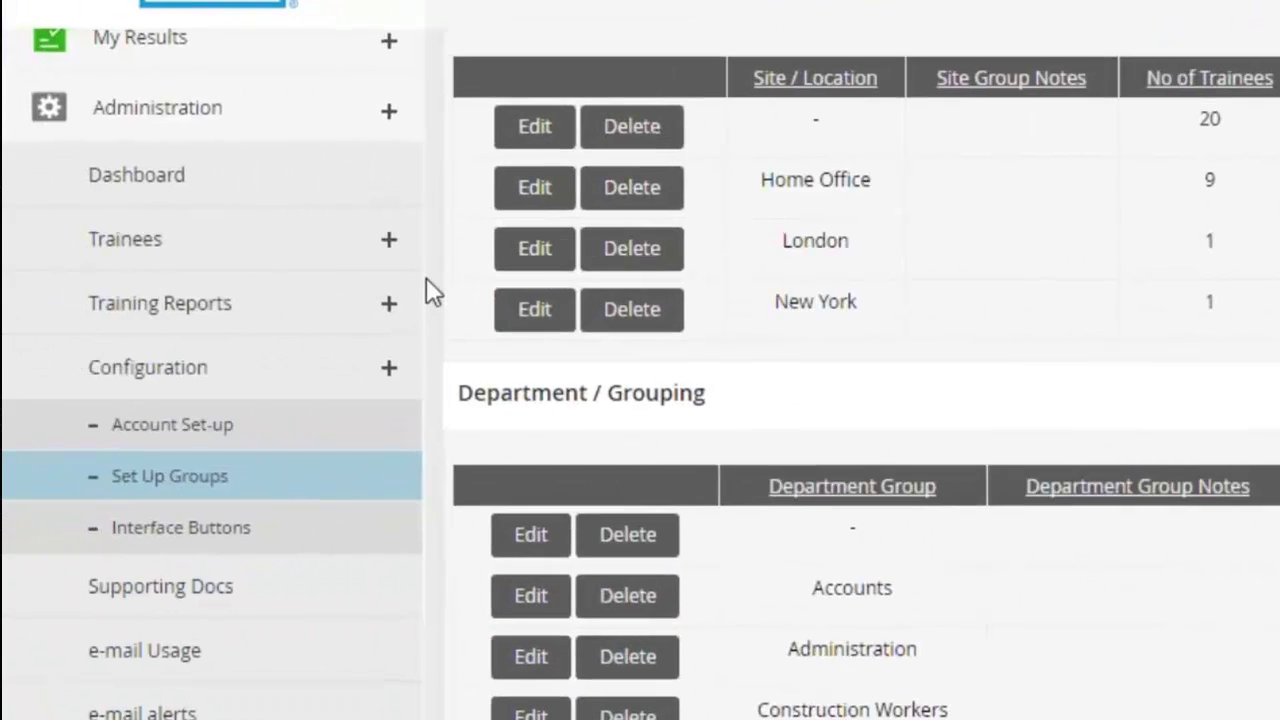
click(360, 247)
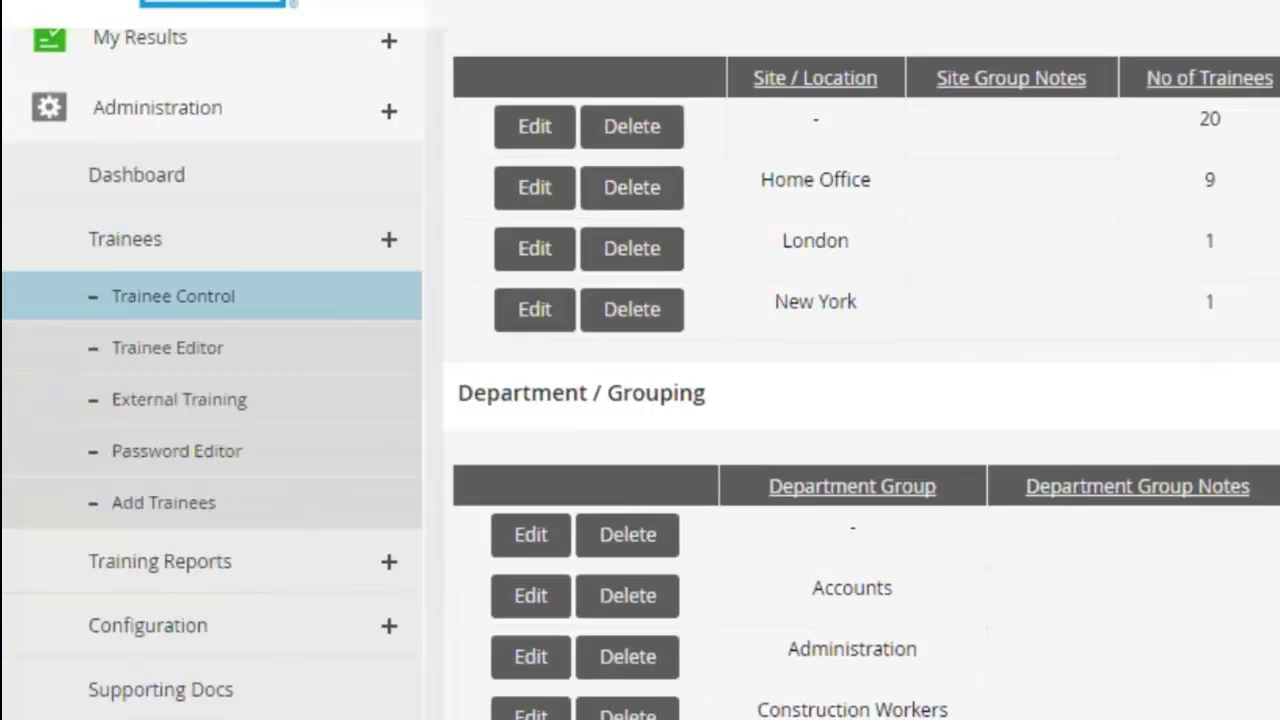
click(360, 296)
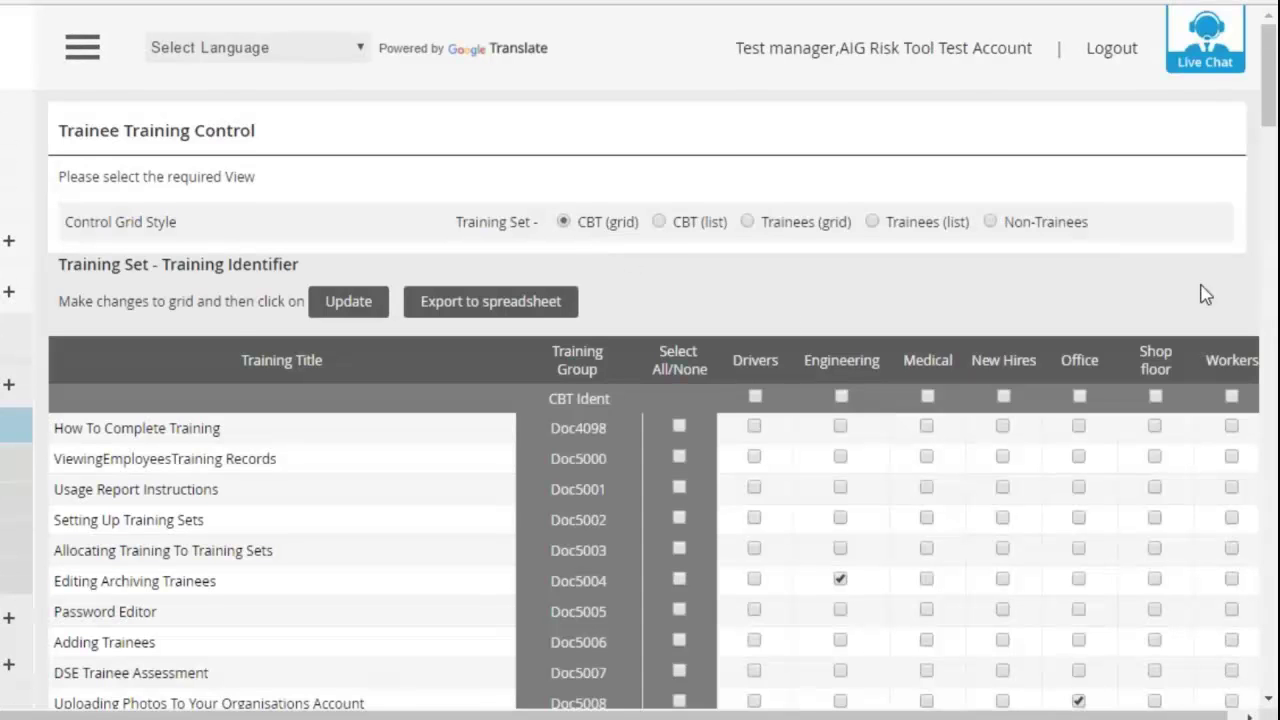
scroll(1205, 295, down, 3)
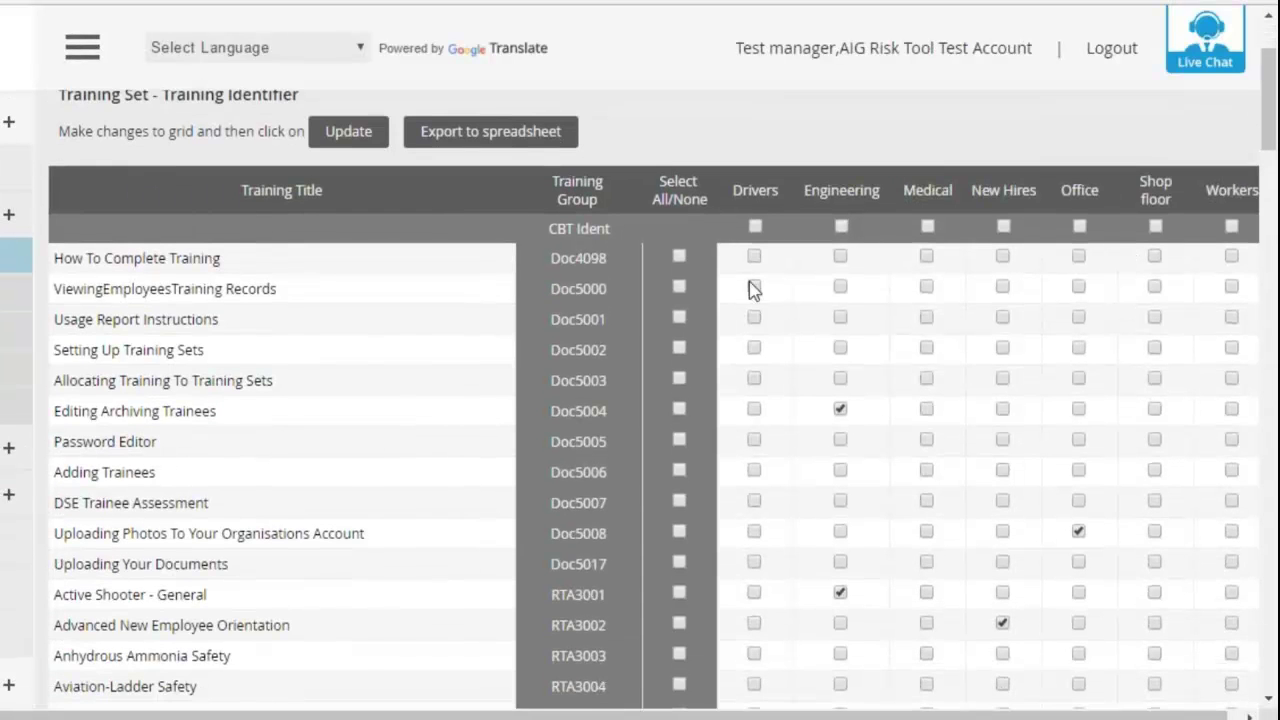
scroll(706, 303, down, 3)
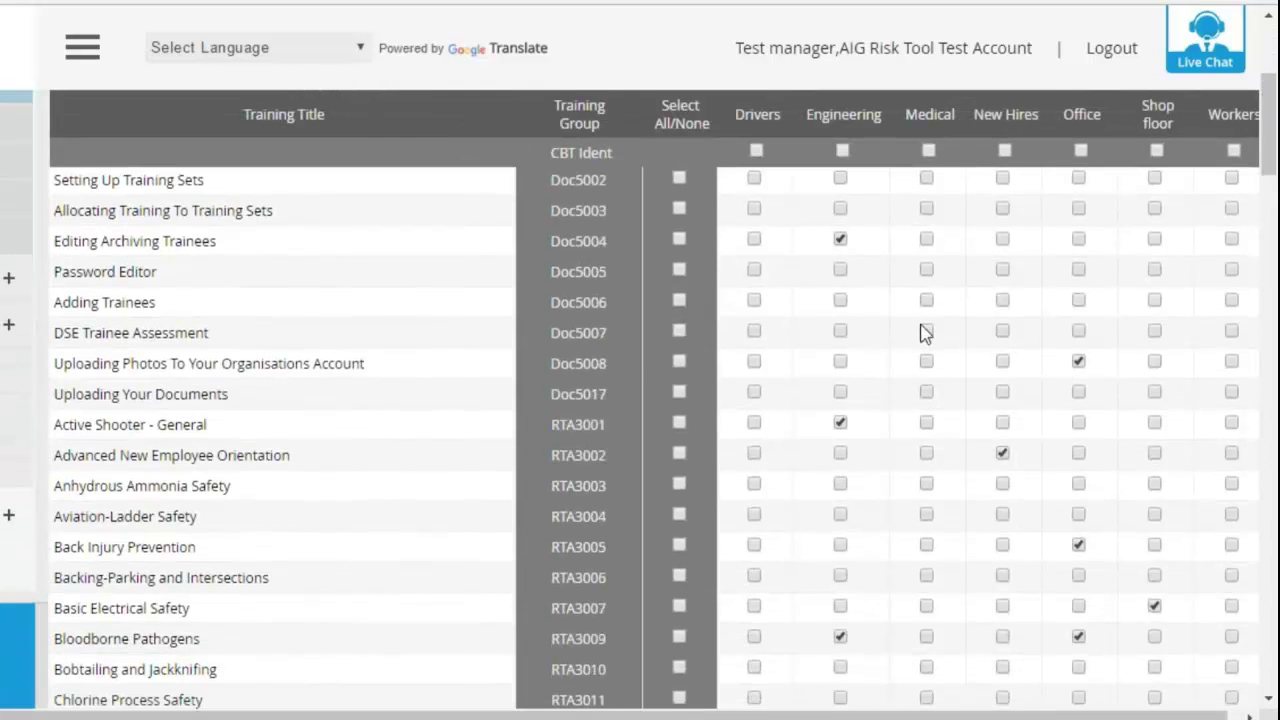
scroll(925, 333, down, 8)
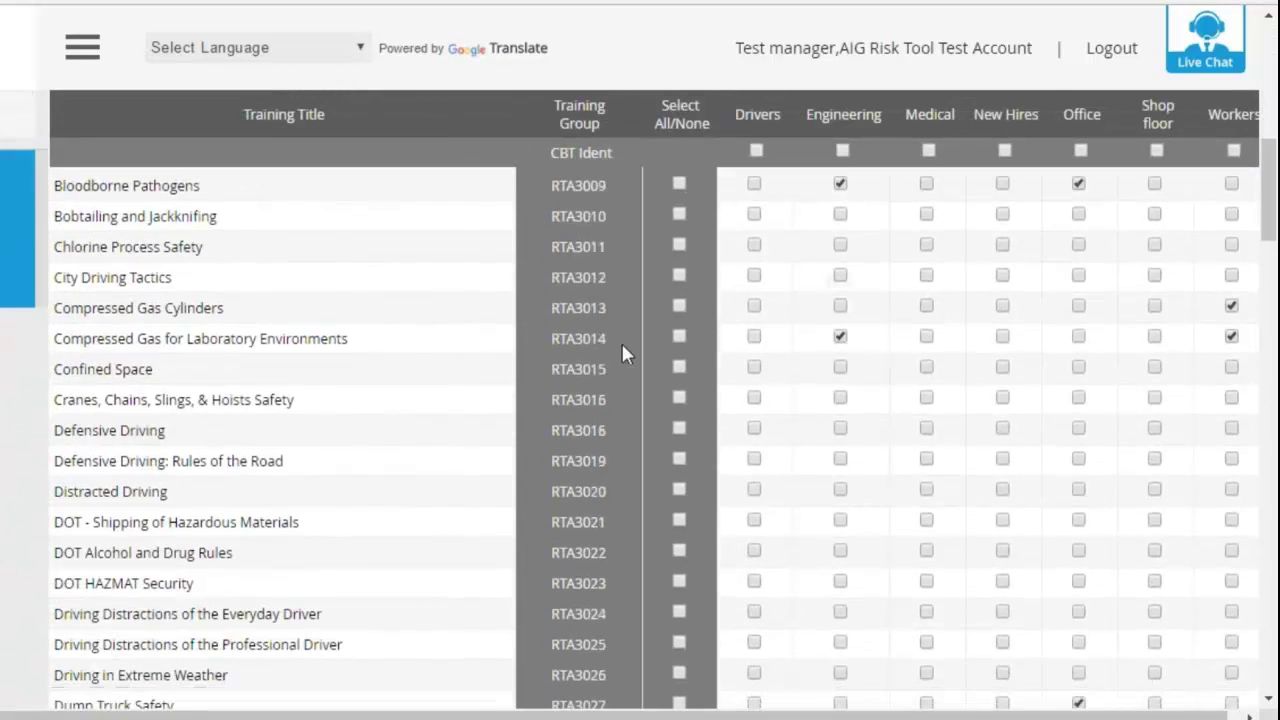
scroll(621, 340, down, 9)
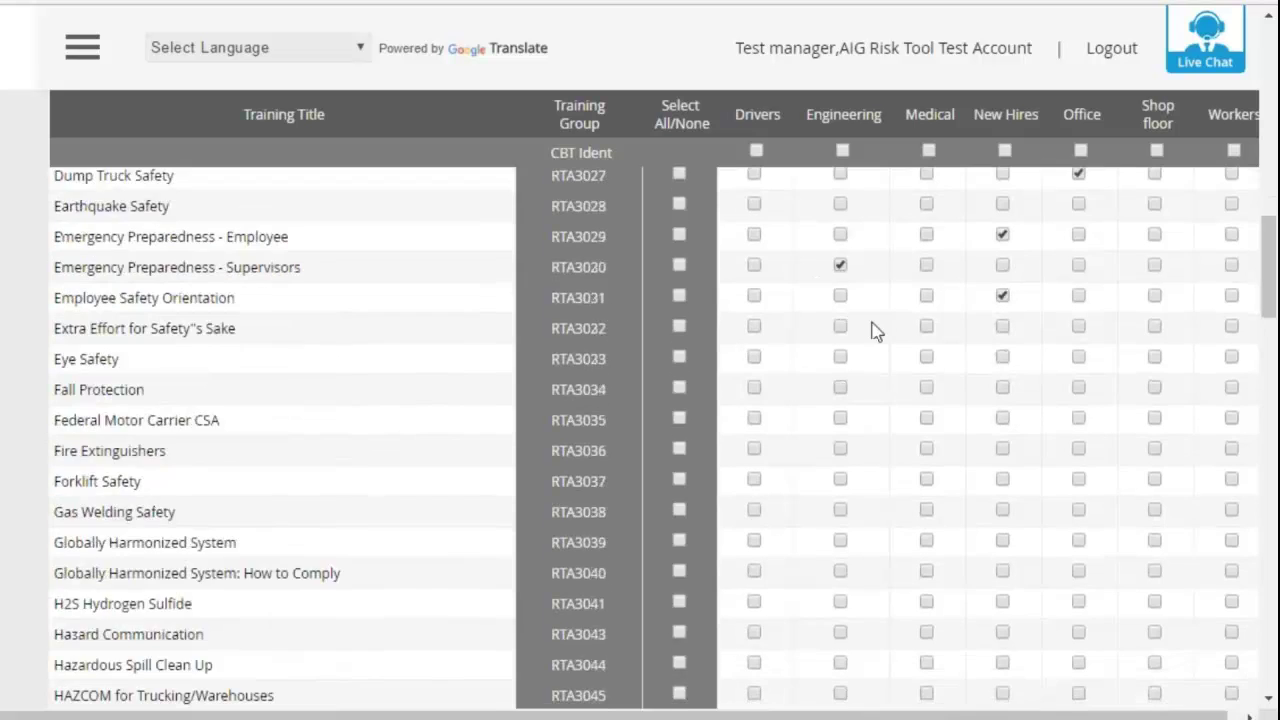
scroll(875, 330, down, 10)
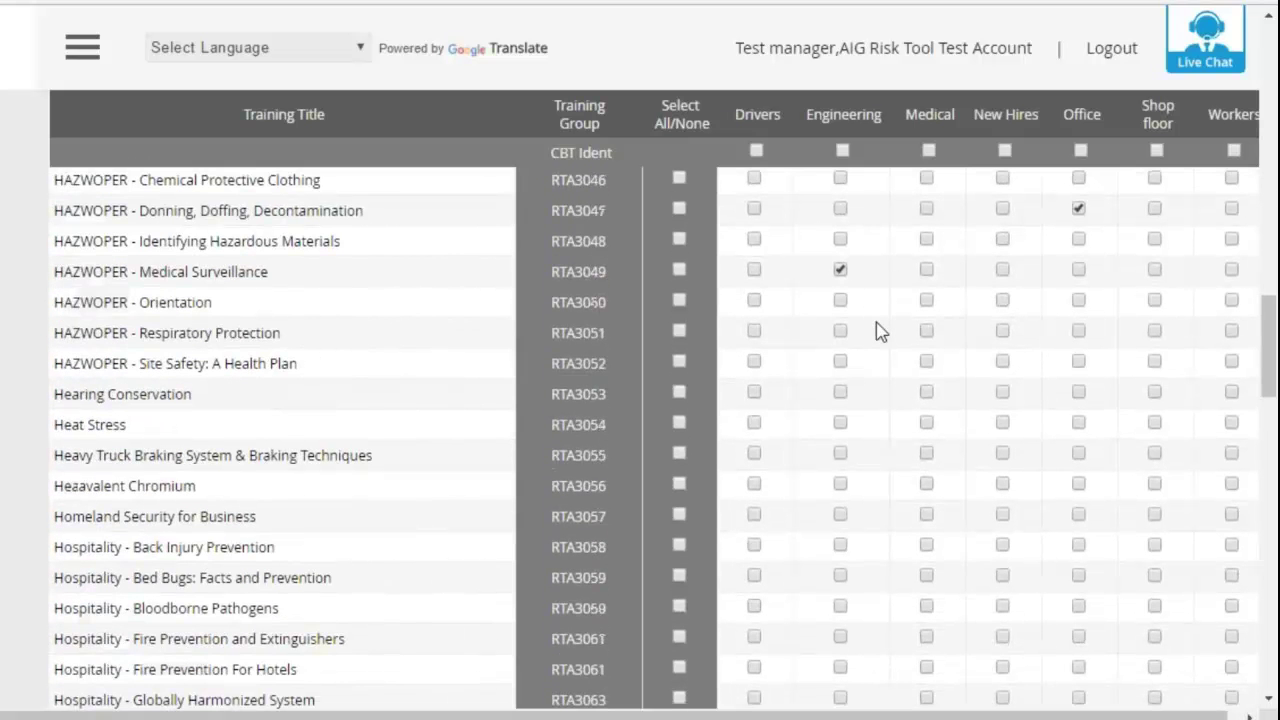
scroll(880, 332, down, 1)
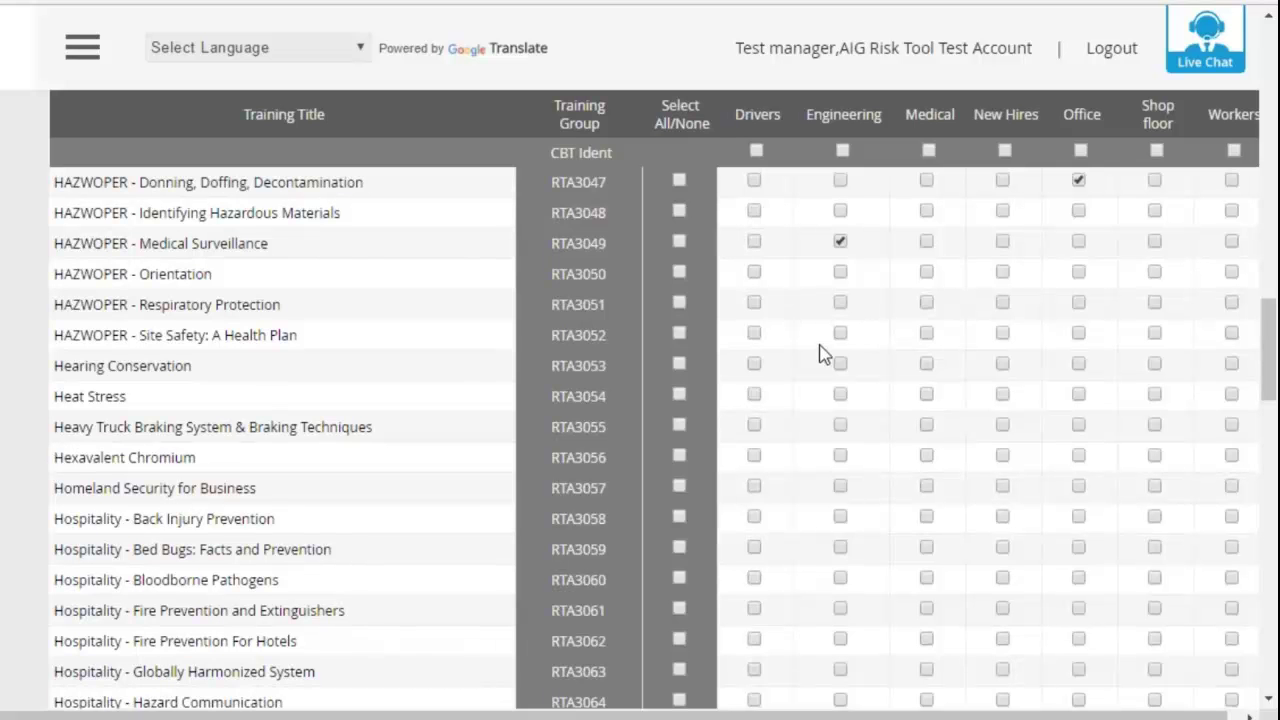
scroll(850, 340, up, 10)
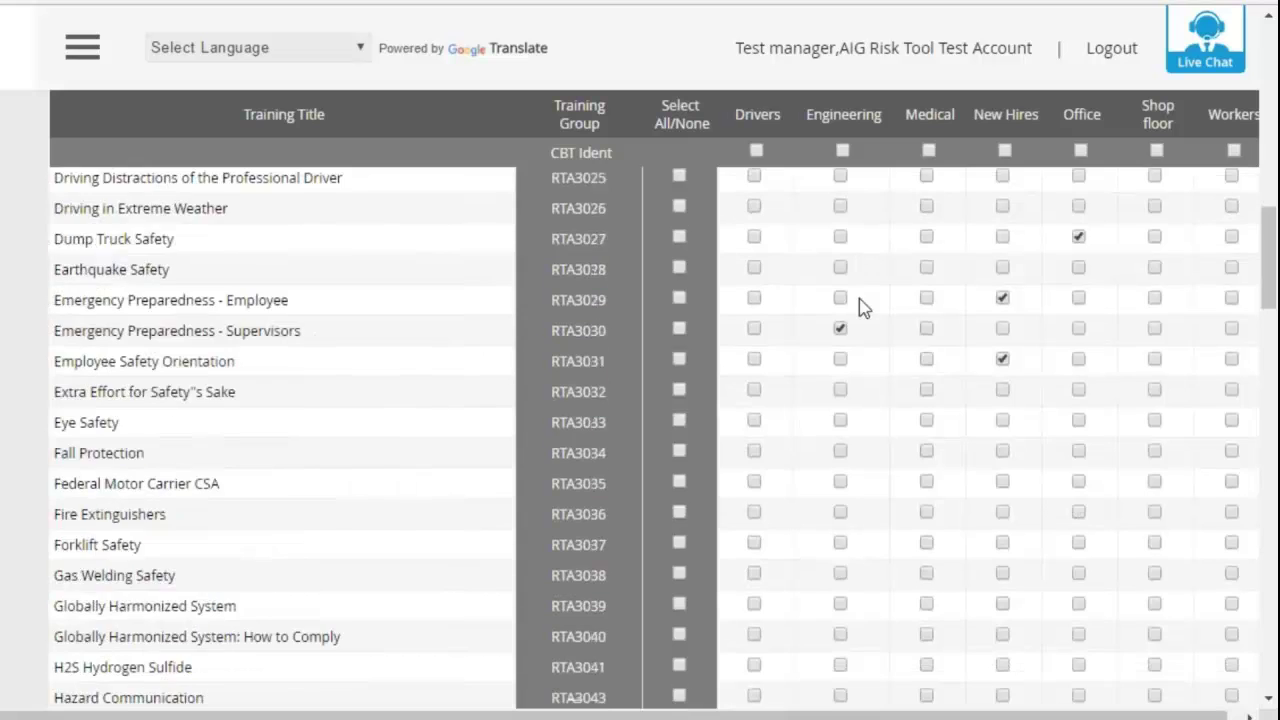
scroll(865, 307, up, 10)
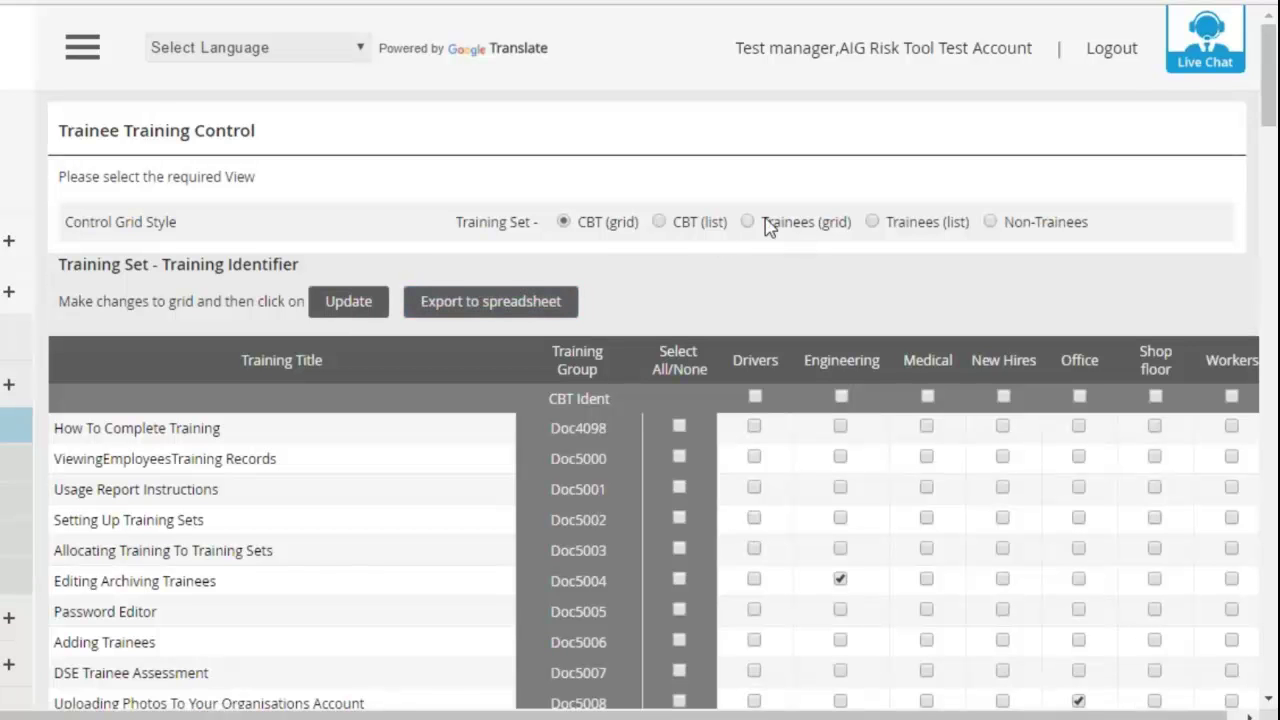
- Show course links as the CBT list and filter it to Drivers, then to the Office training set
click(716, 228)
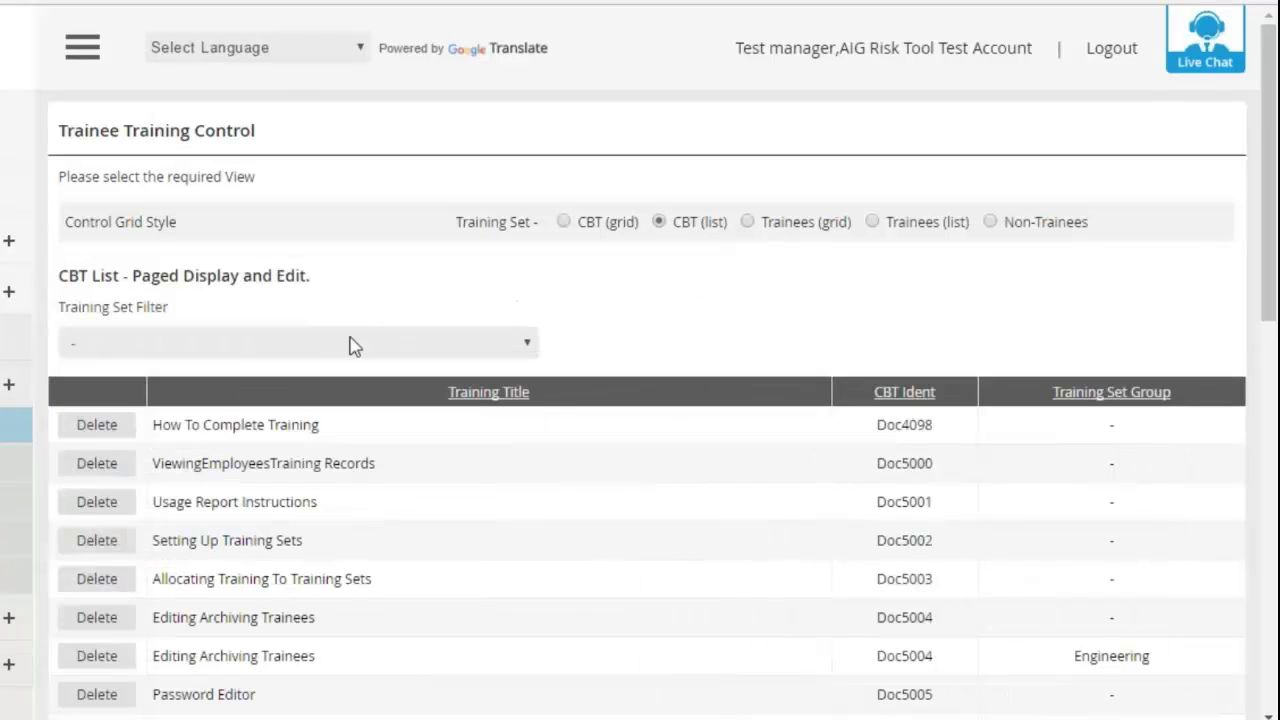
click(331, 345)
click(312, 390)
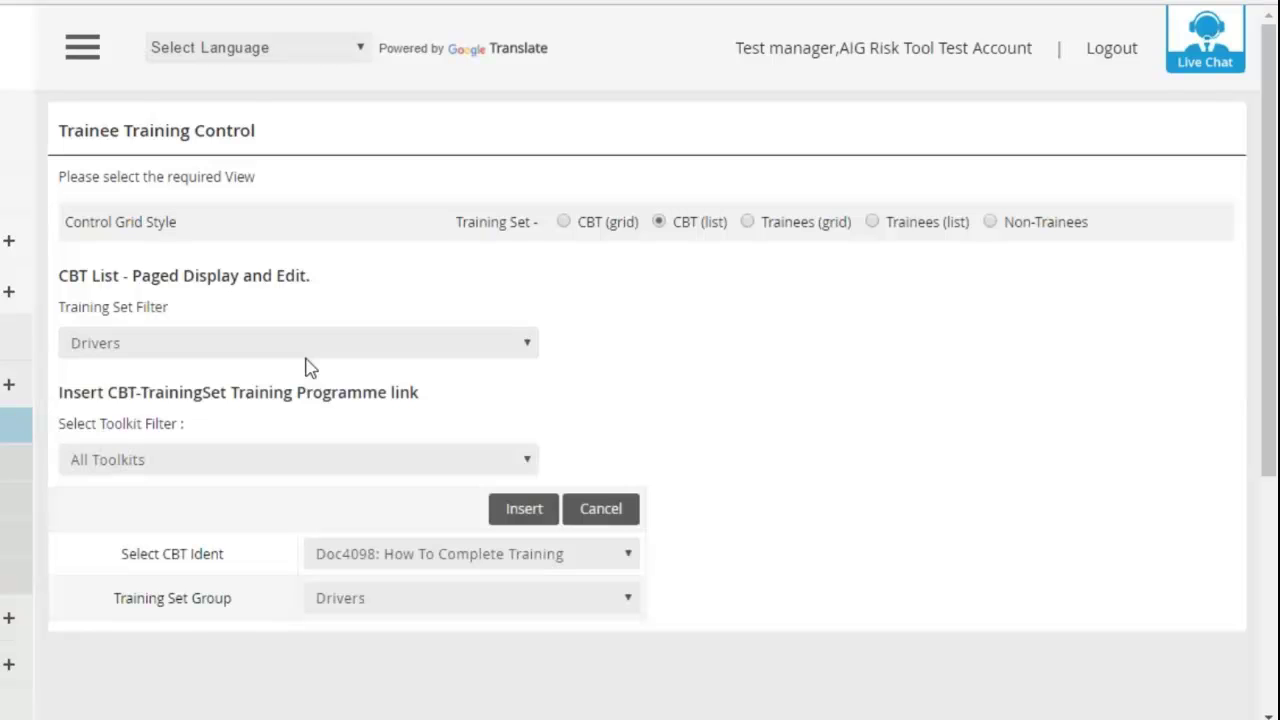
click(305, 354)
click(268, 465)
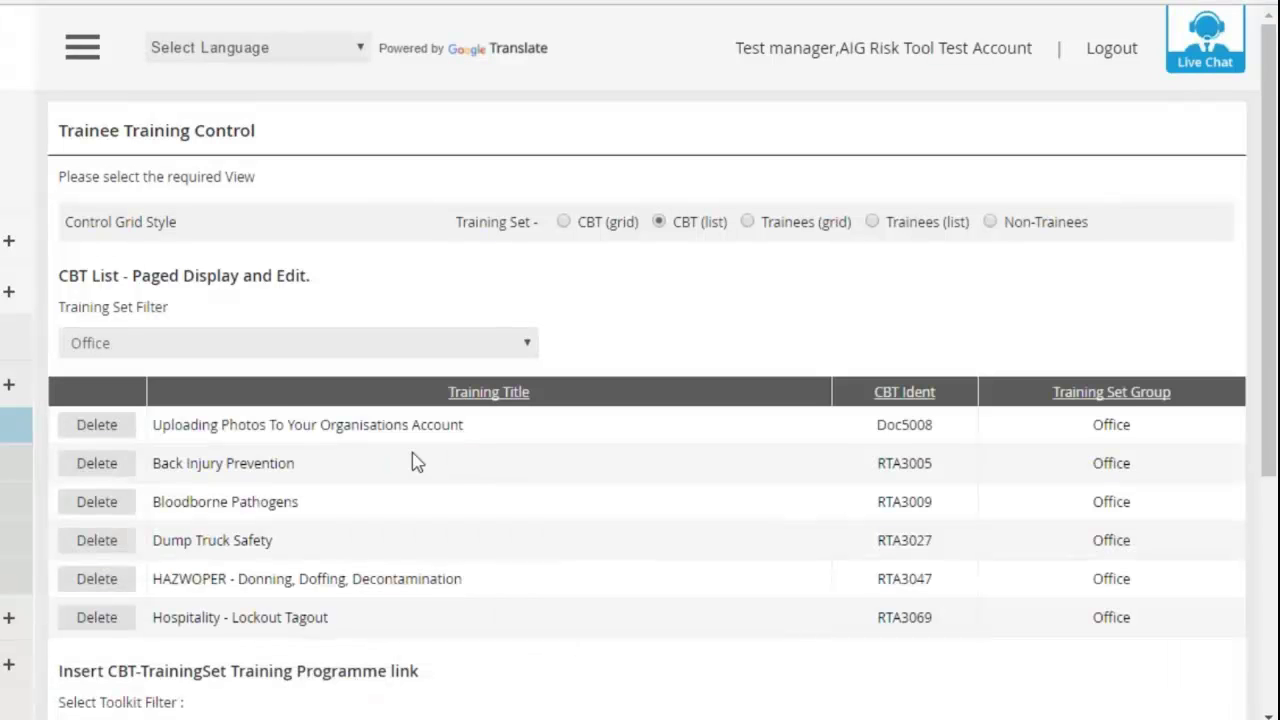
scroll(414, 457, down, 4)
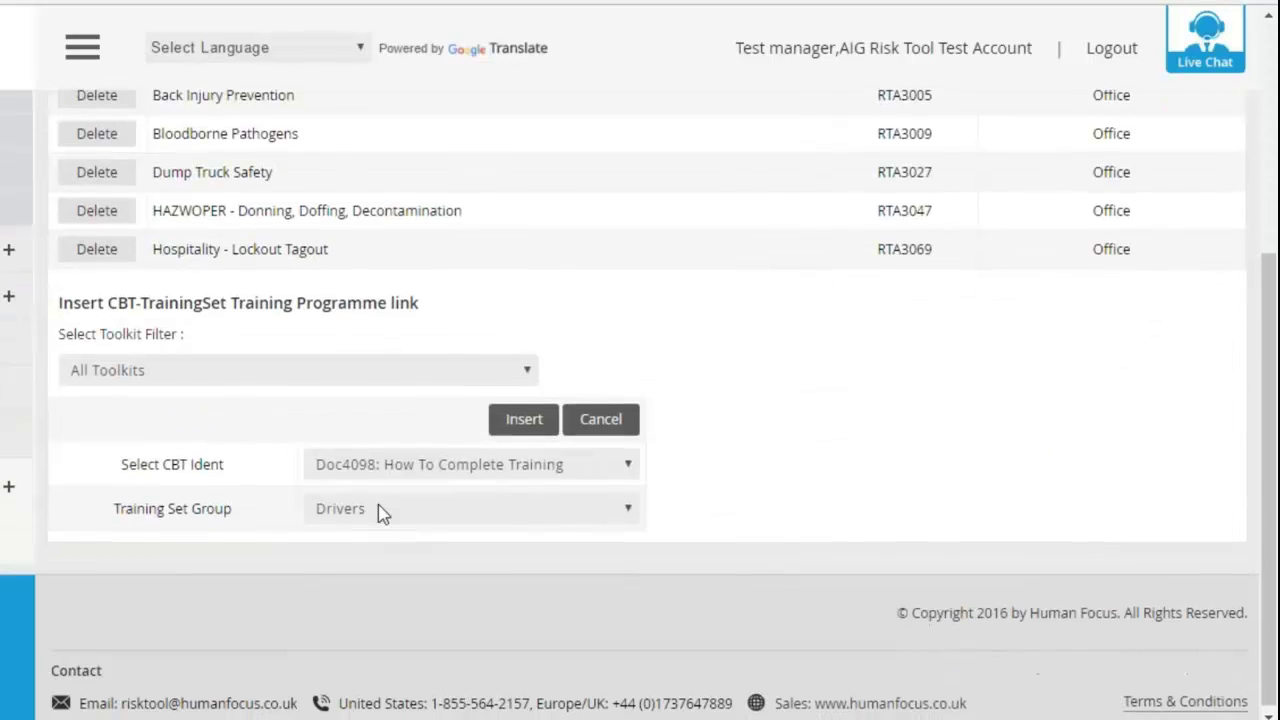
scroll(400, 420, up, 1)
scroll(418, 355, up, 3)
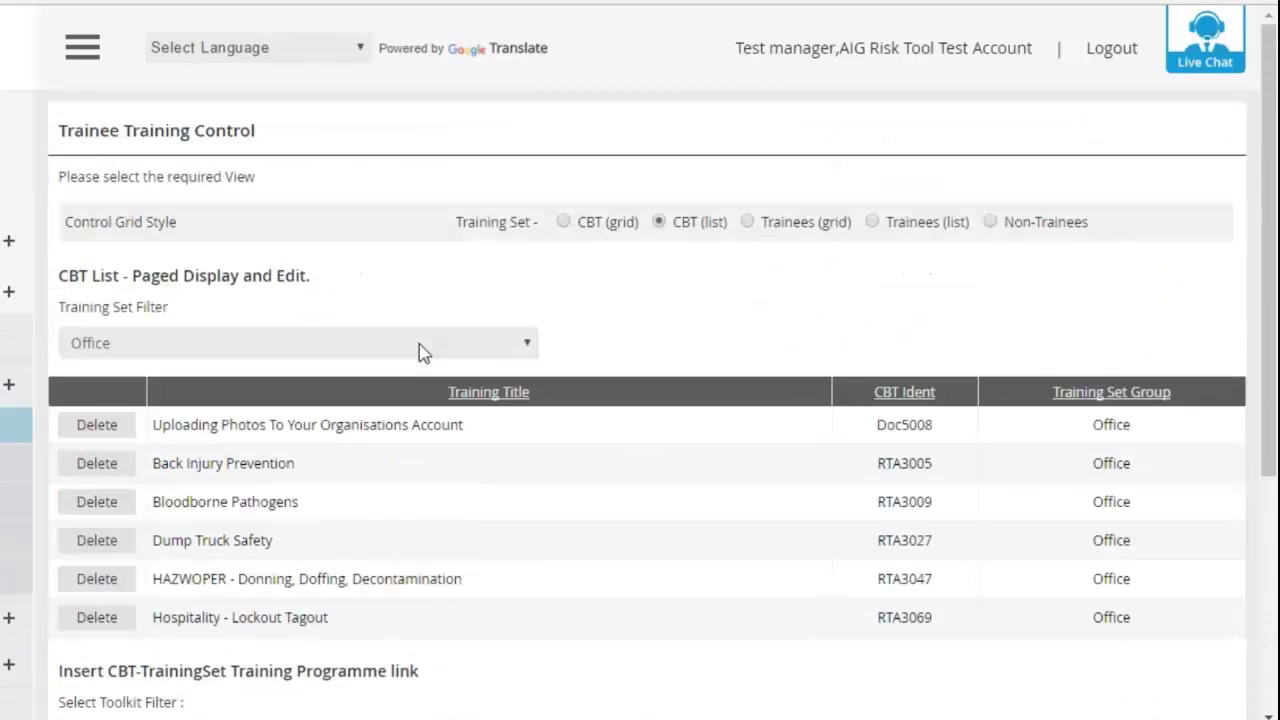
- Switch to the Trainees grid and scroll through the seven trainees' training-set assignments
click(822, 233)
scroll(705, 315, down, 4)
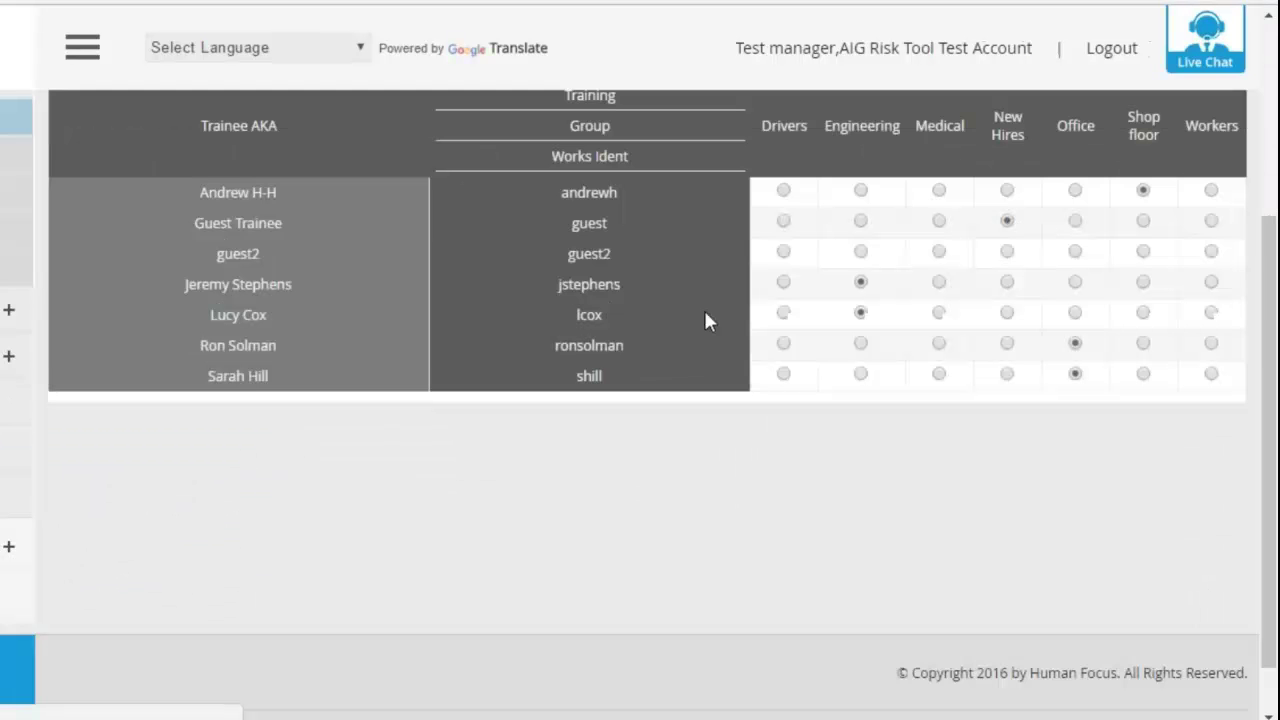
scroll(695, 300, up, 1)
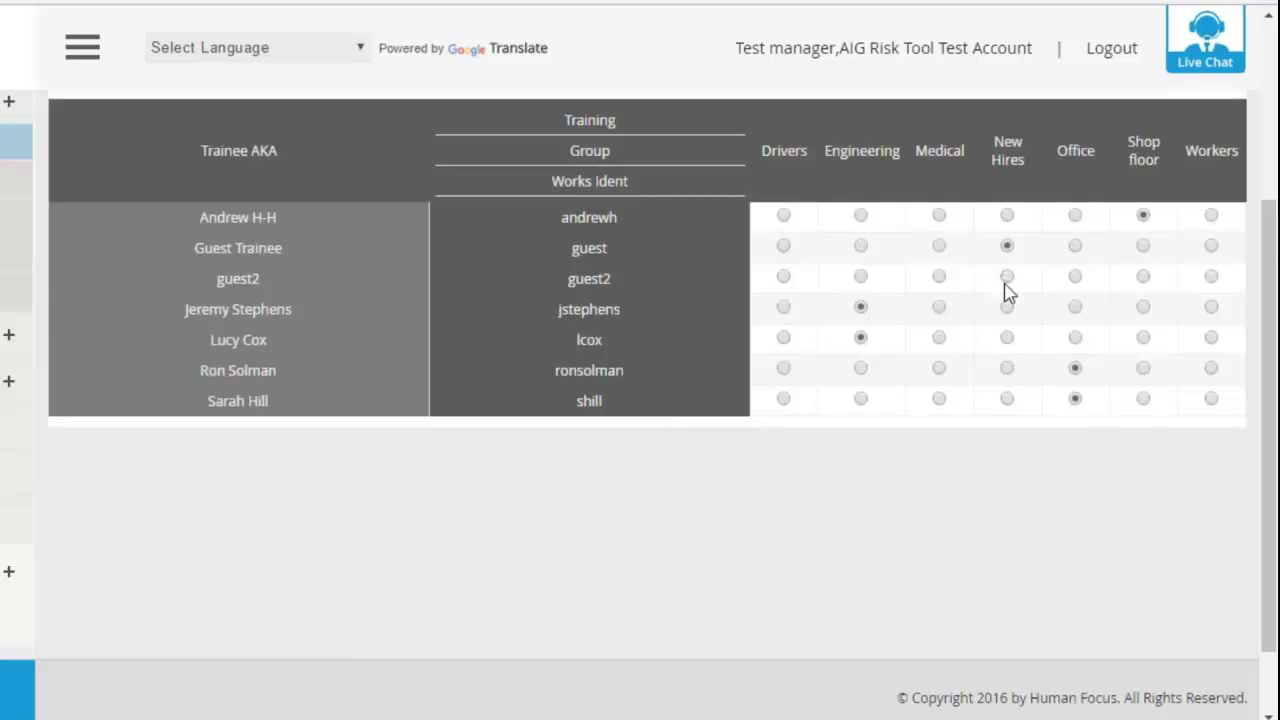
scroll(1008, 251, up, 3)
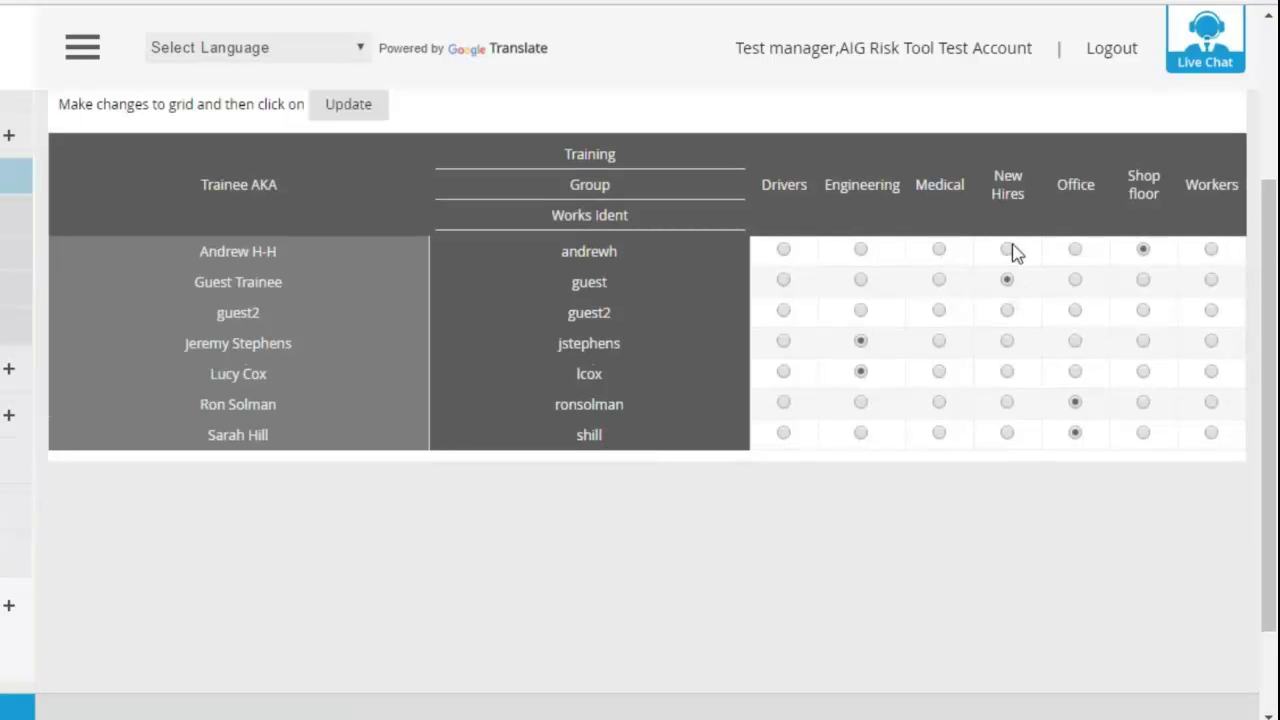
scroll(1003, 260, down, 1)
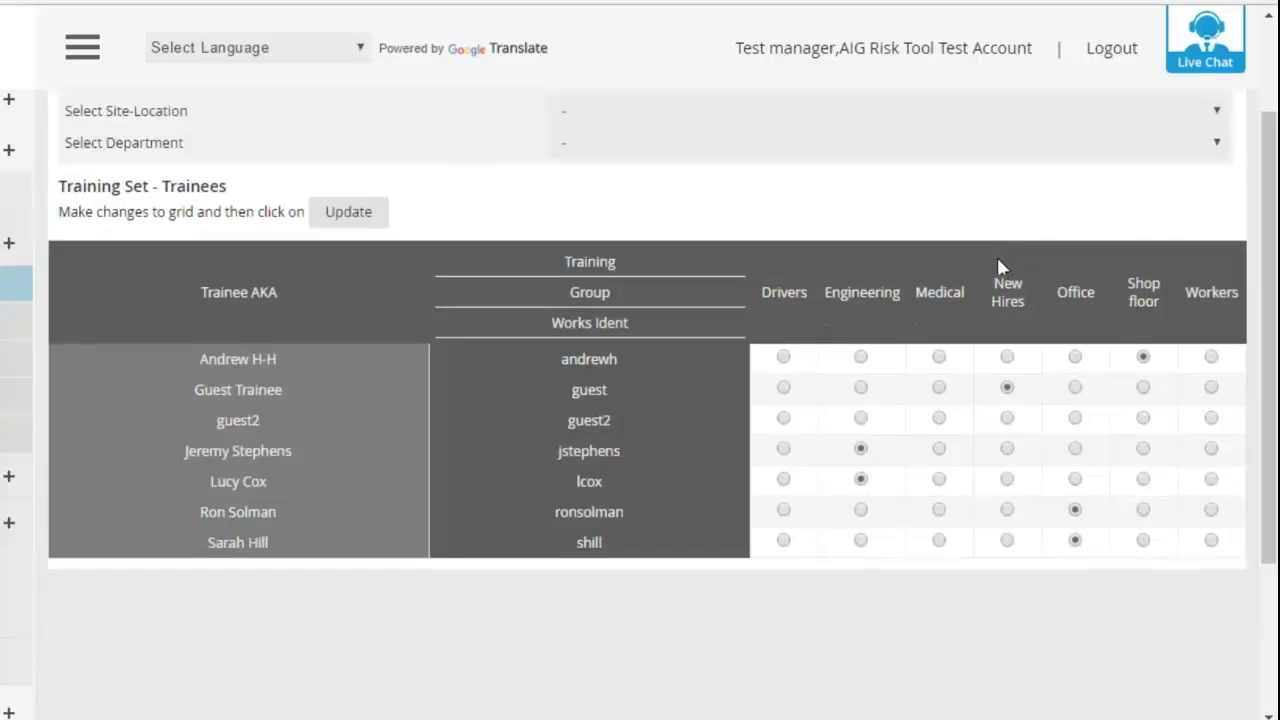
scroll(995, 262, down, 1)
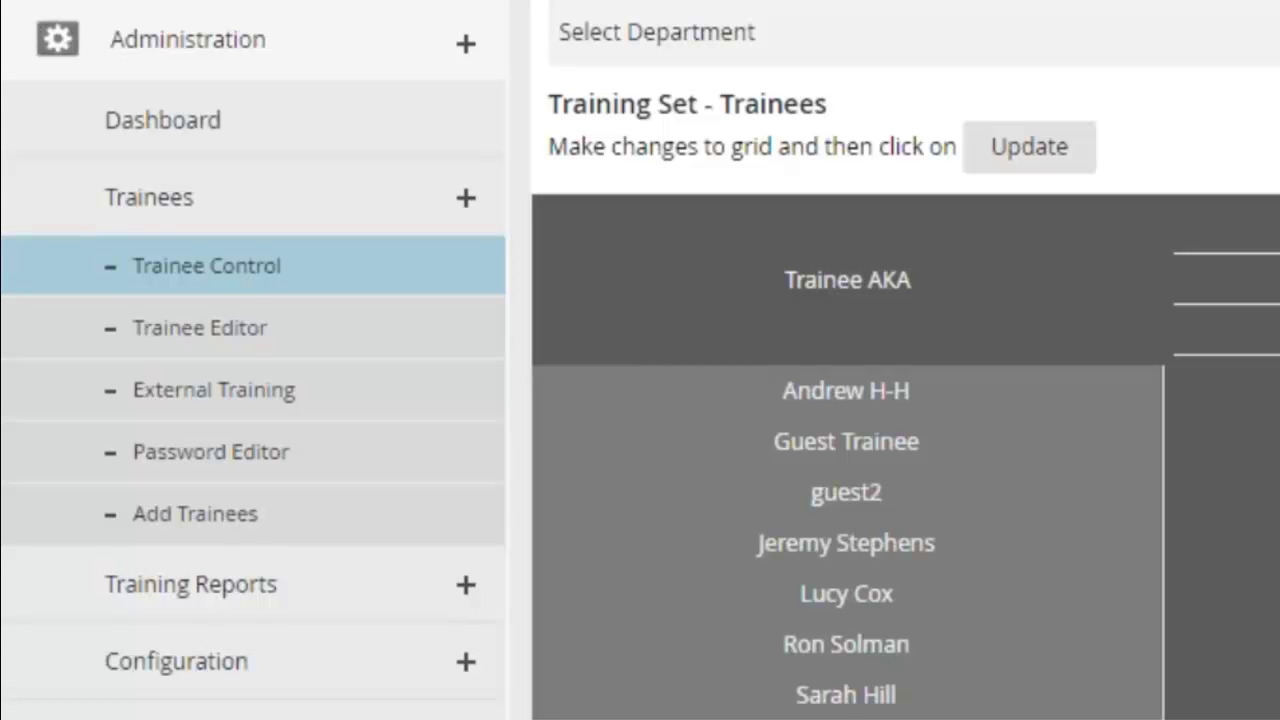
- Open the HF by Trainee report under Training Reports and select the guest trainee's records
click(475, 592)
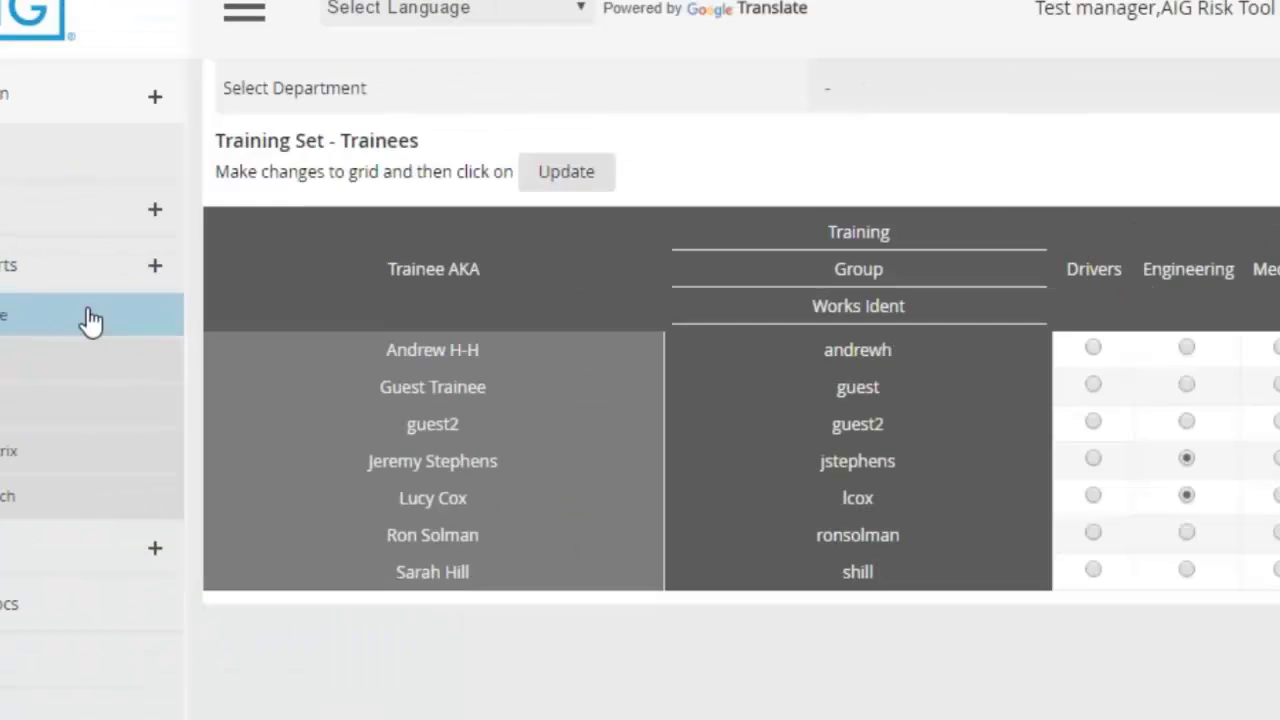
click(378, 348)
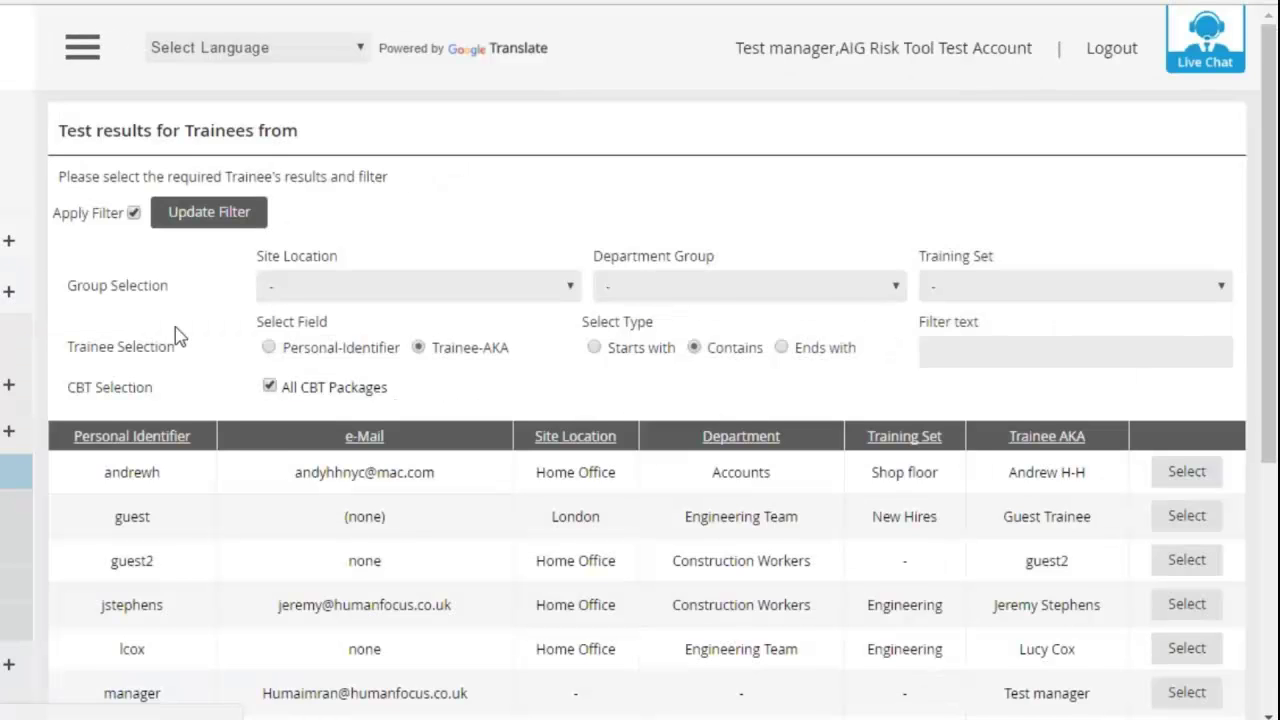
scroll(663, 337, down, 4)
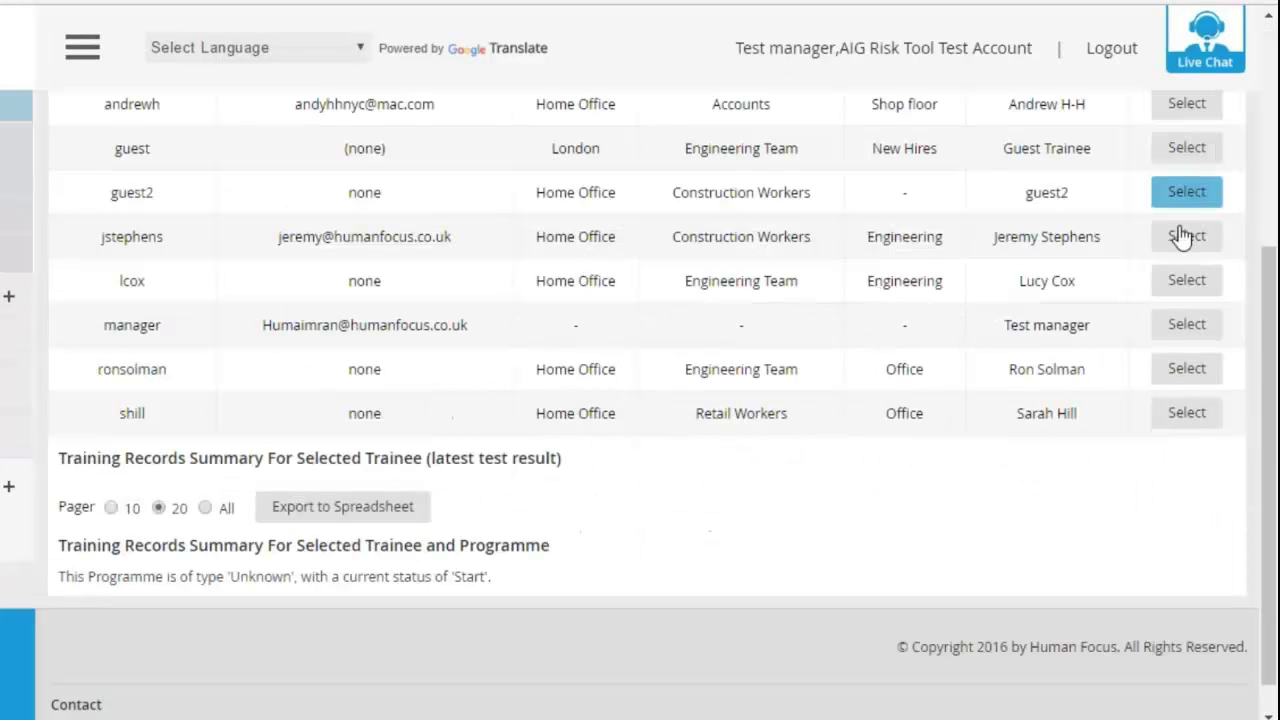
click(1180, 150)
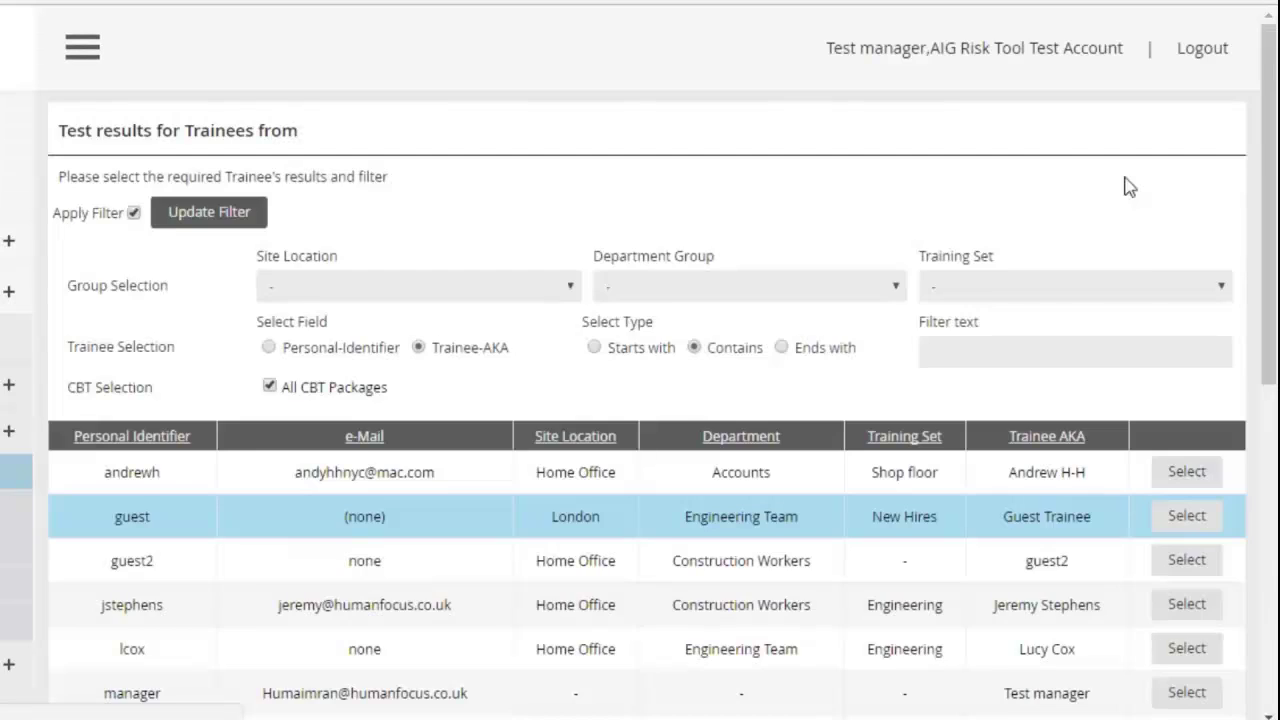
scroll(1128, 186, down, 5)
scroll(989, 234, down, 3)
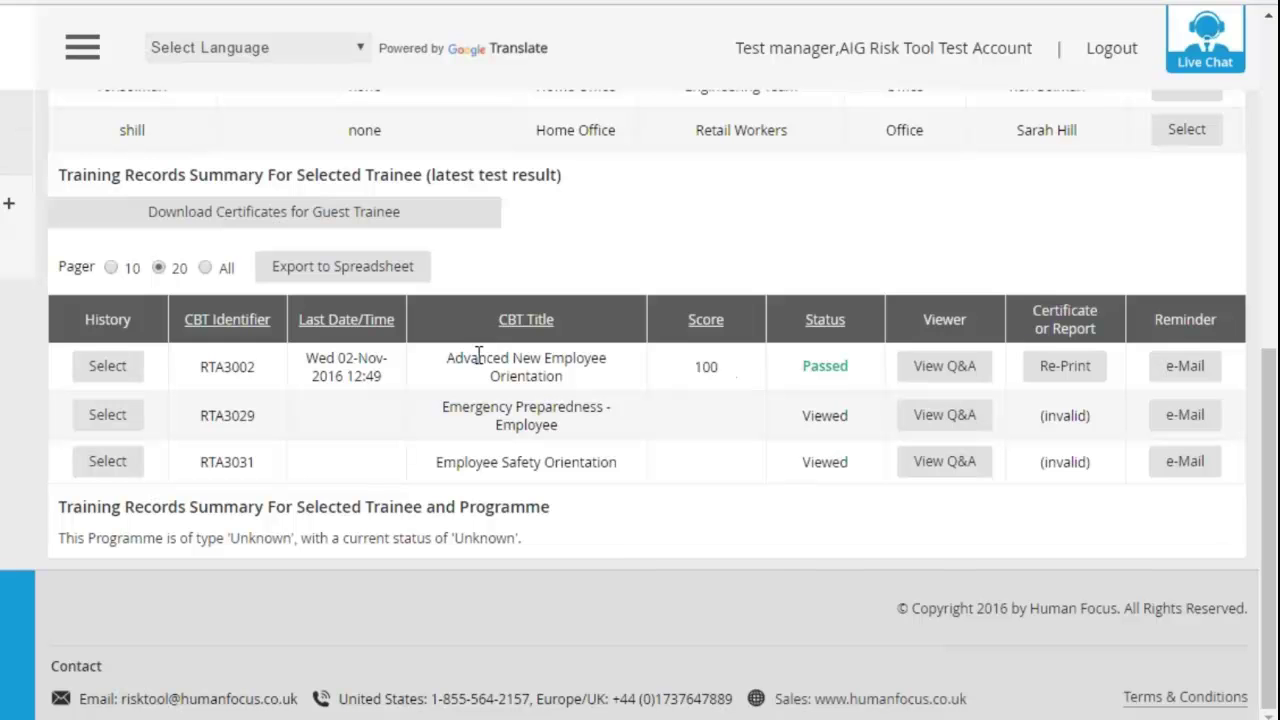
click(940, 364)
click(1065, 365)
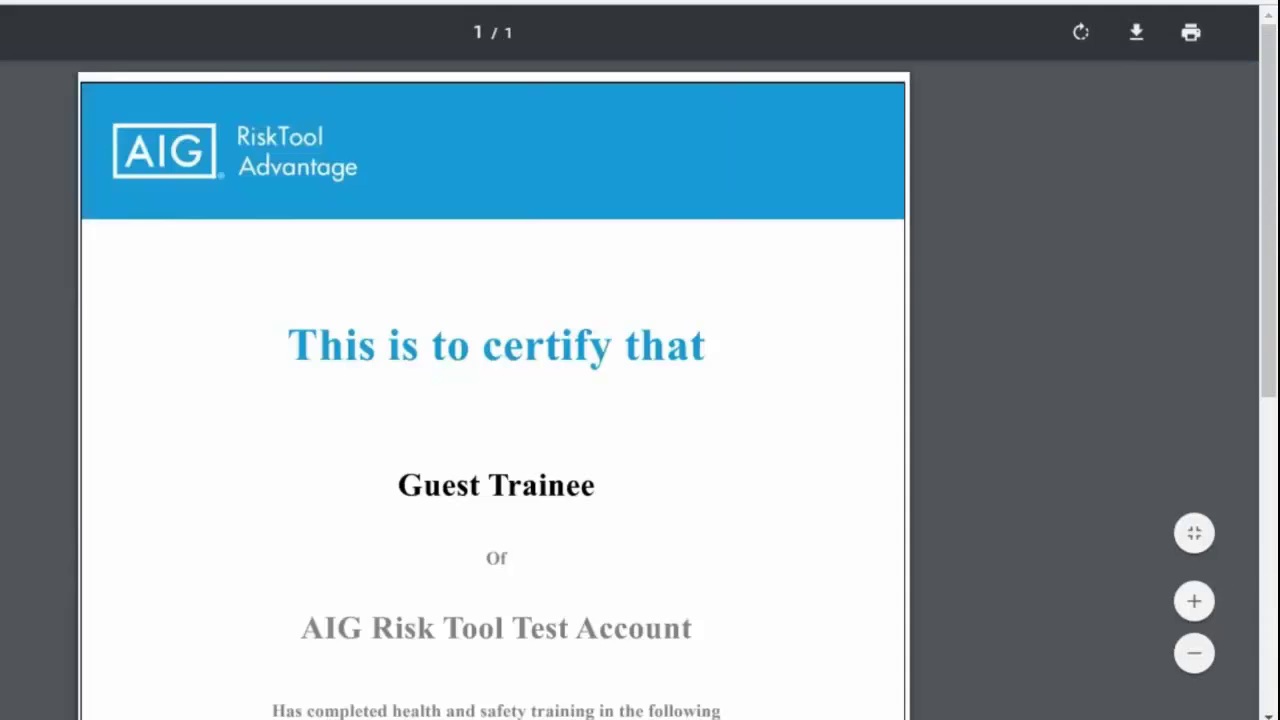
scroll(897, 309, down, 6)
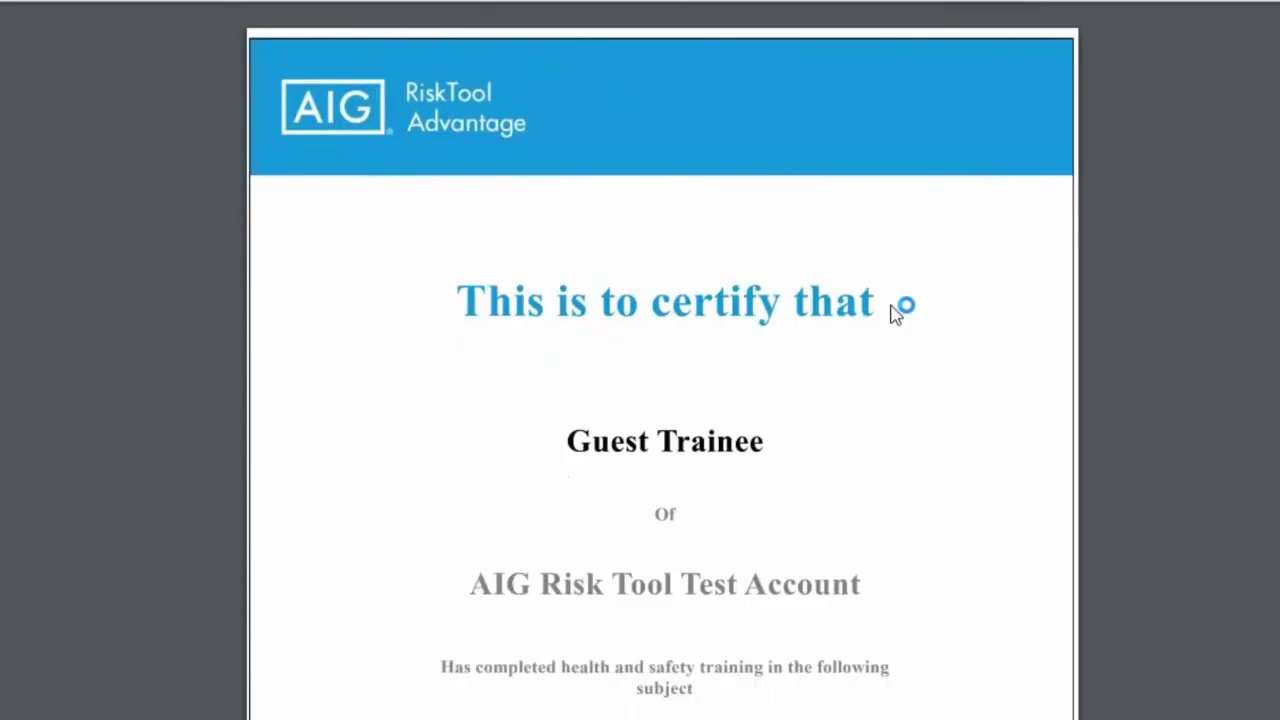
scroll(766, 251, up, 6)
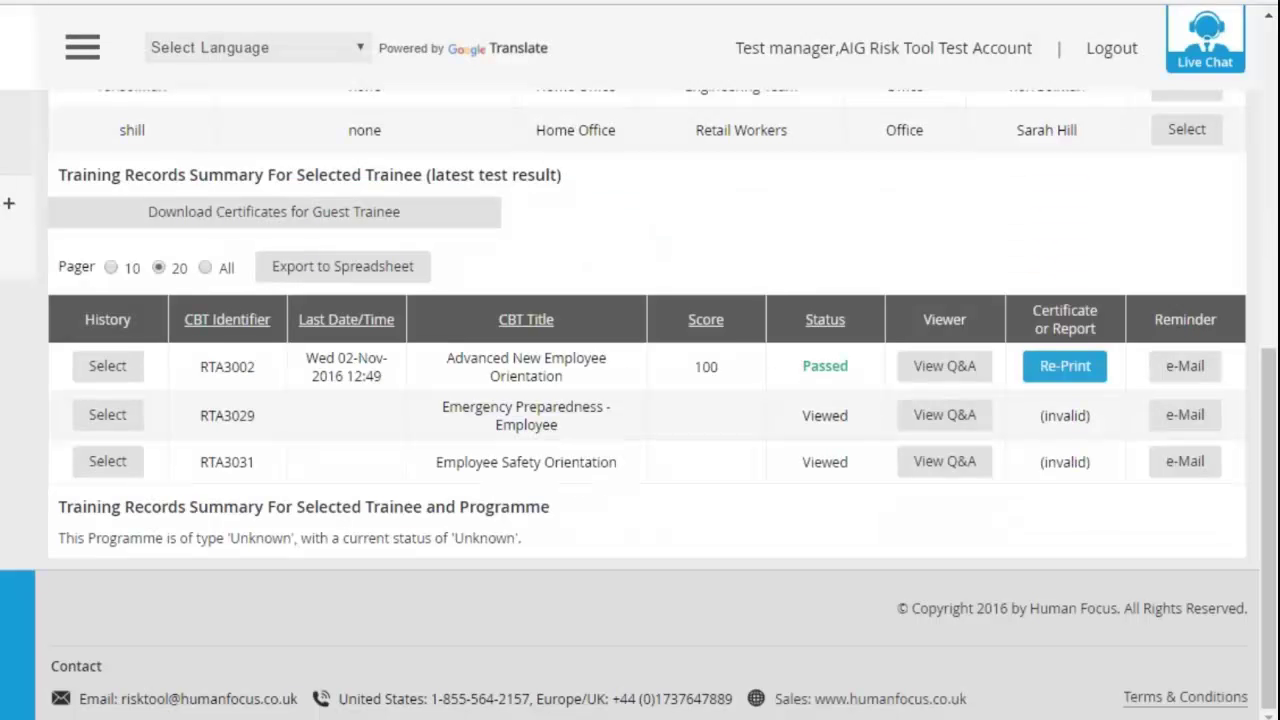
scroll(706, 209, up, 2)
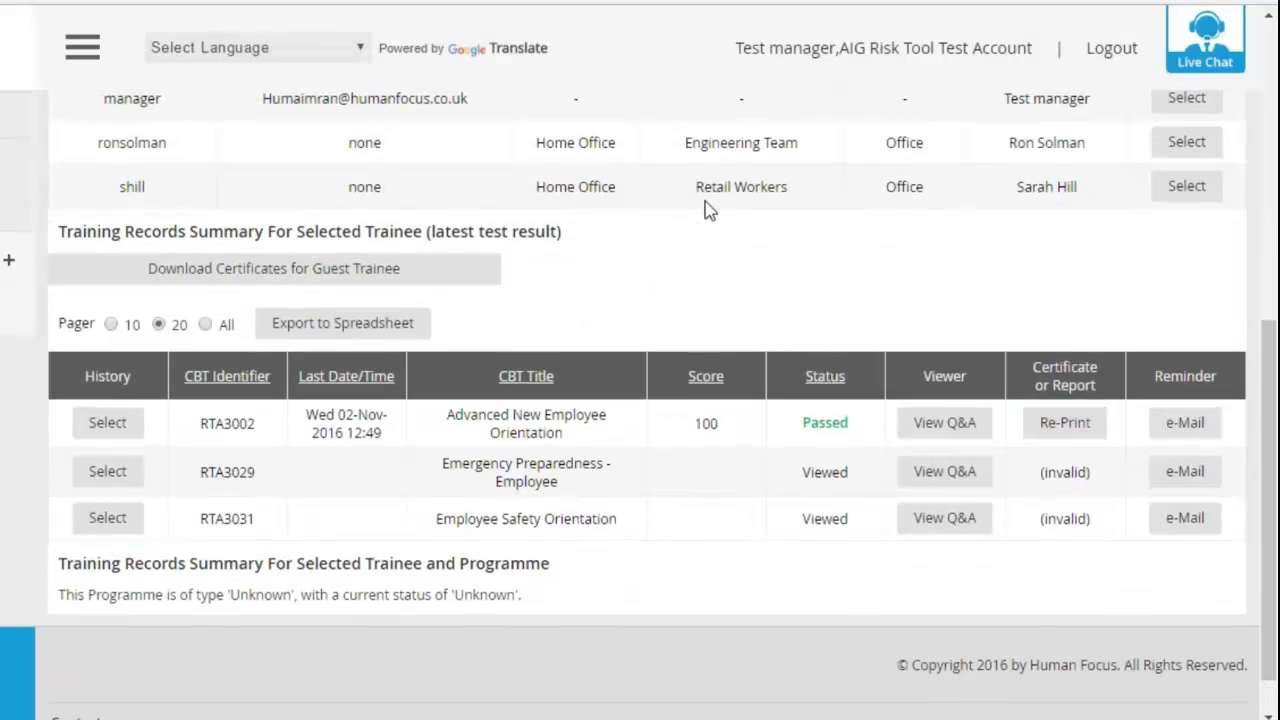
scroll(791, 231, down, 1)
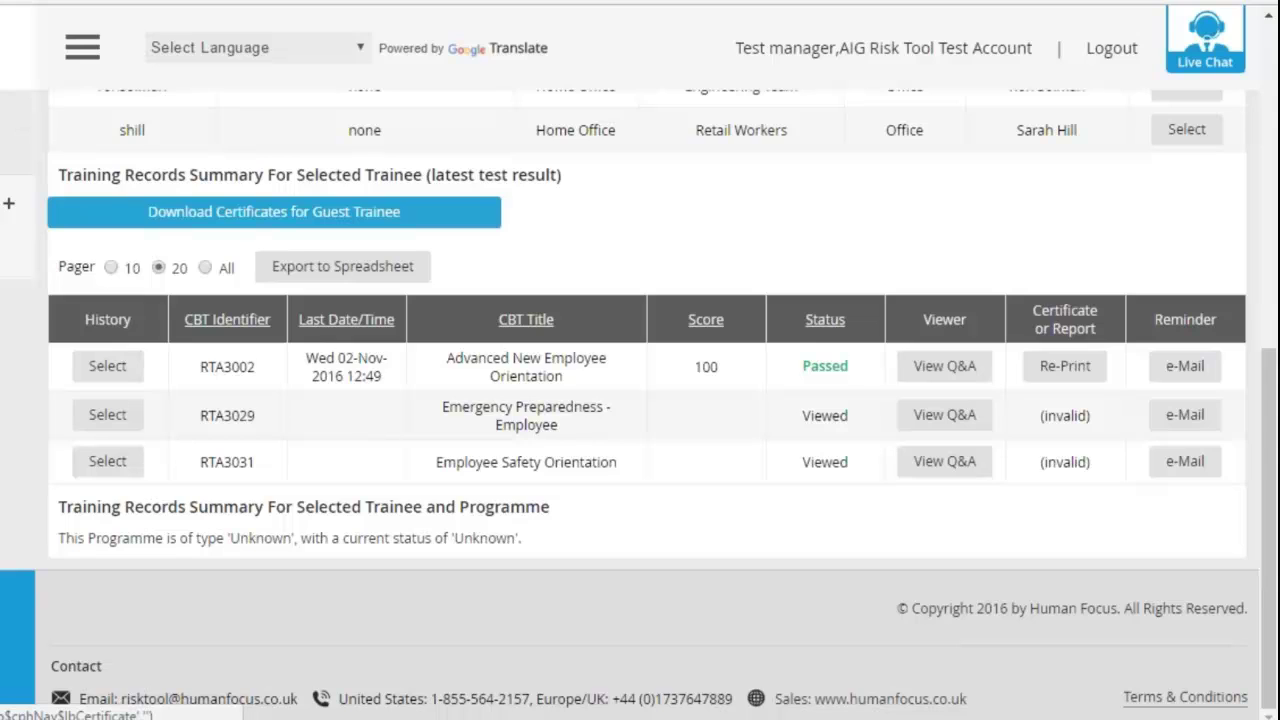
scroll(640, 360, up, 5)
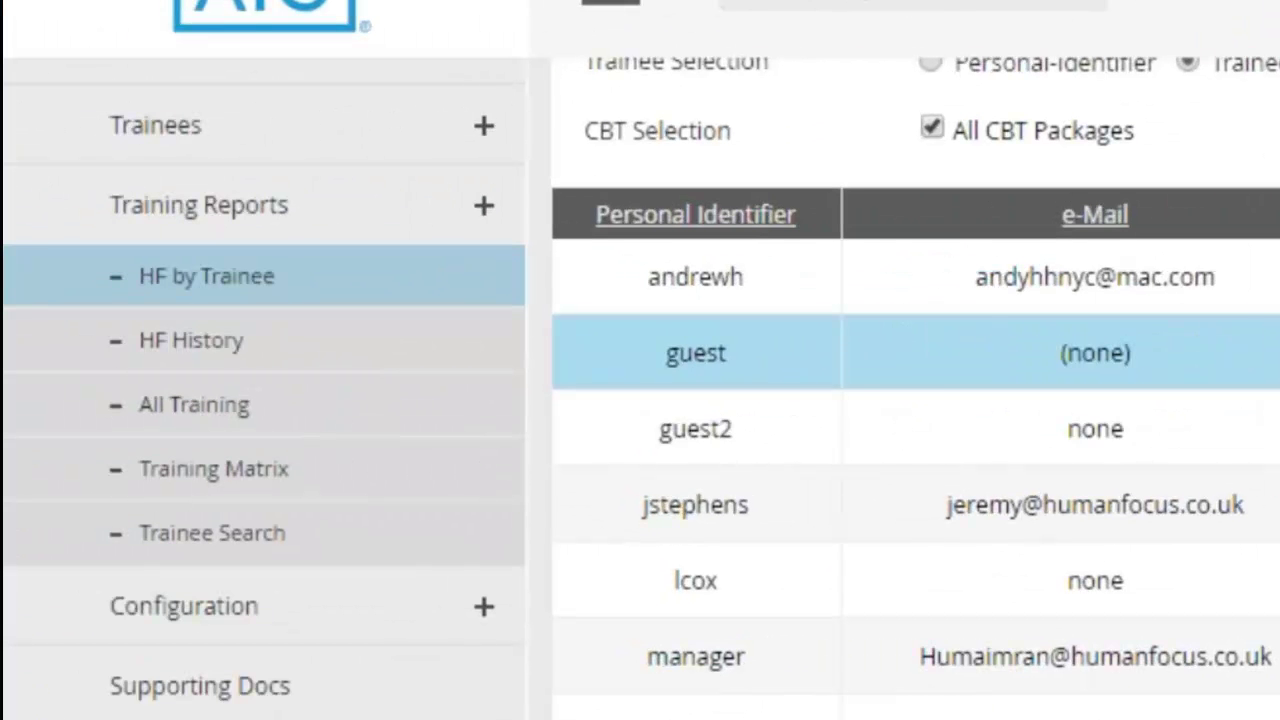
click(500, 487)
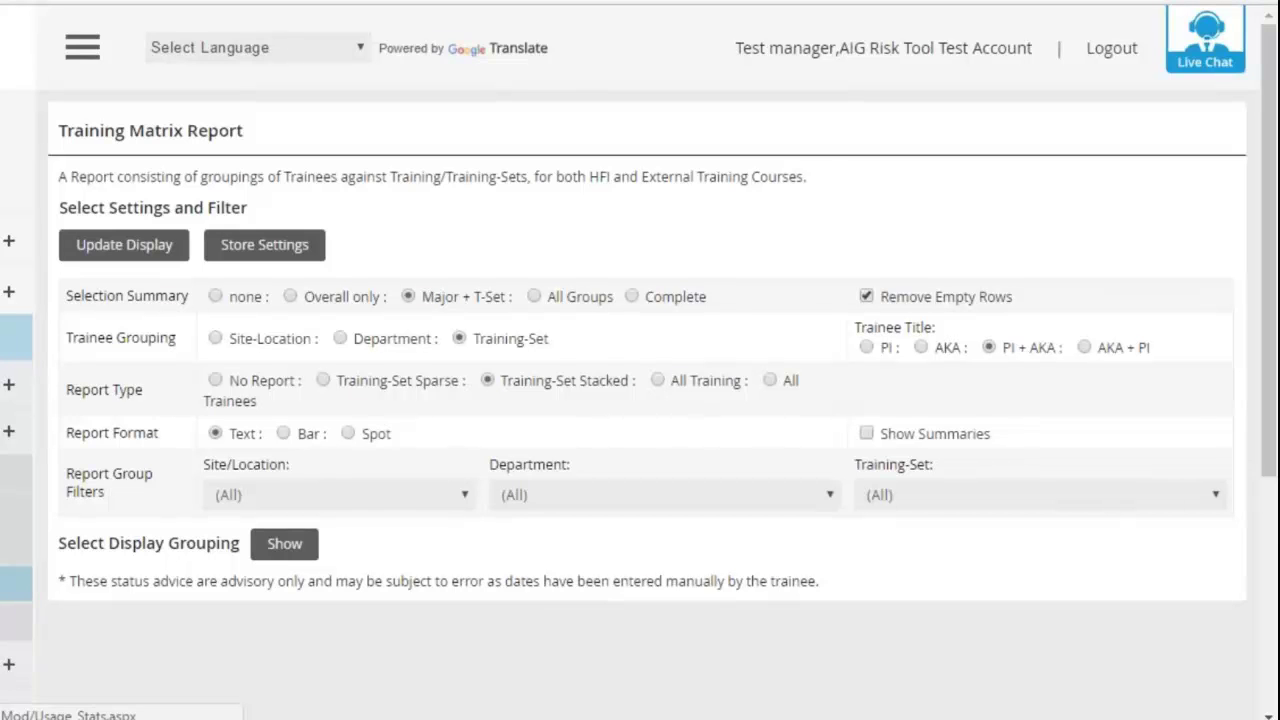
click(124, 244)
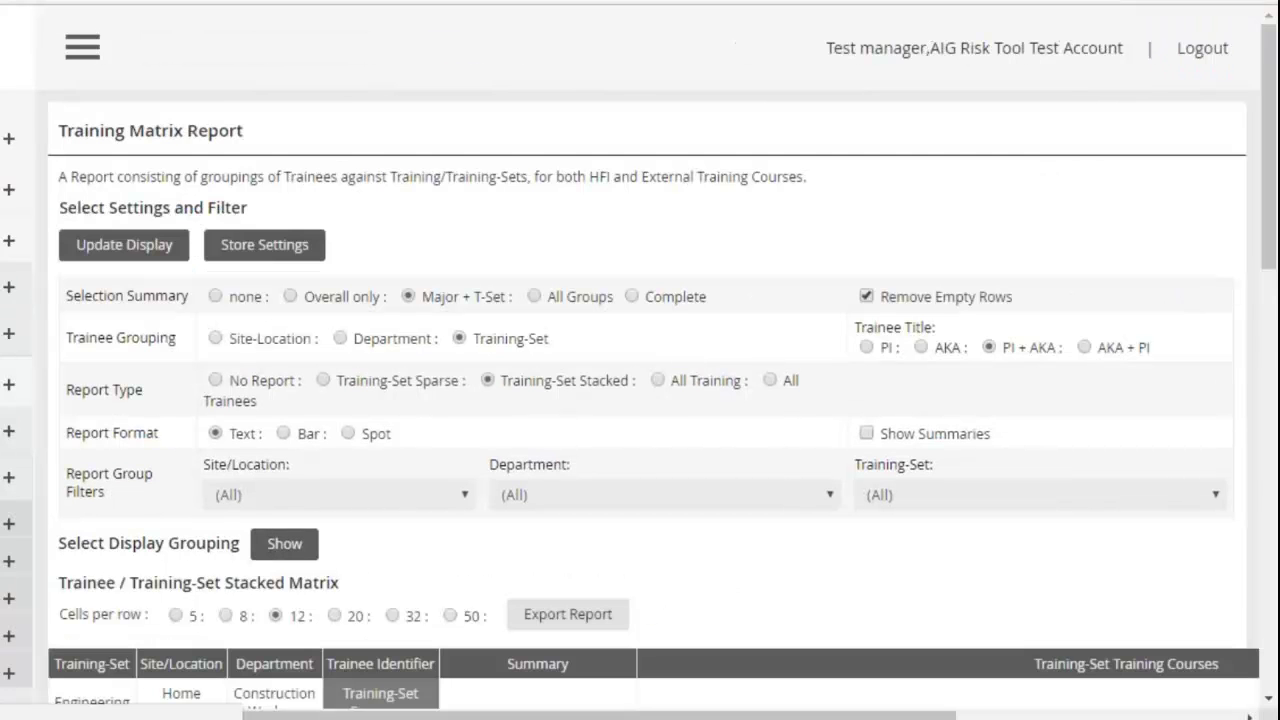
scroll(640, 400, down, 5)
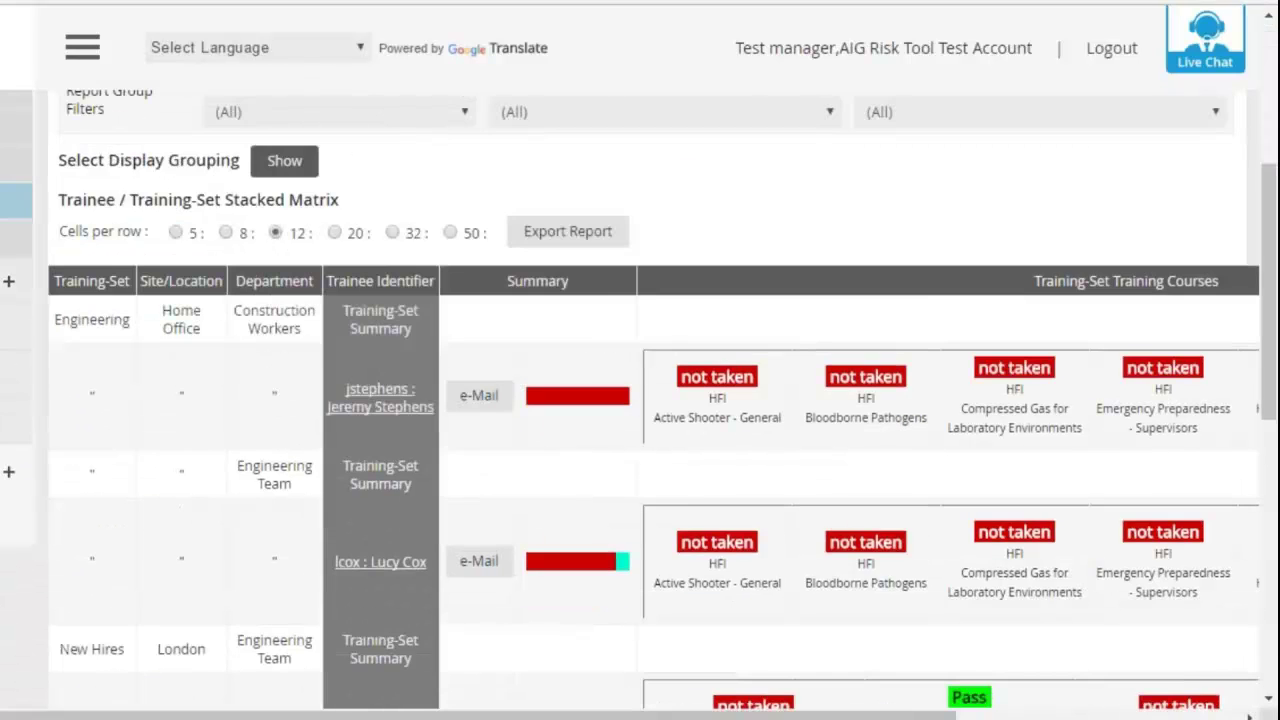
scroll(486, 271, down, 2)
scroll(486, 277, up, 2)
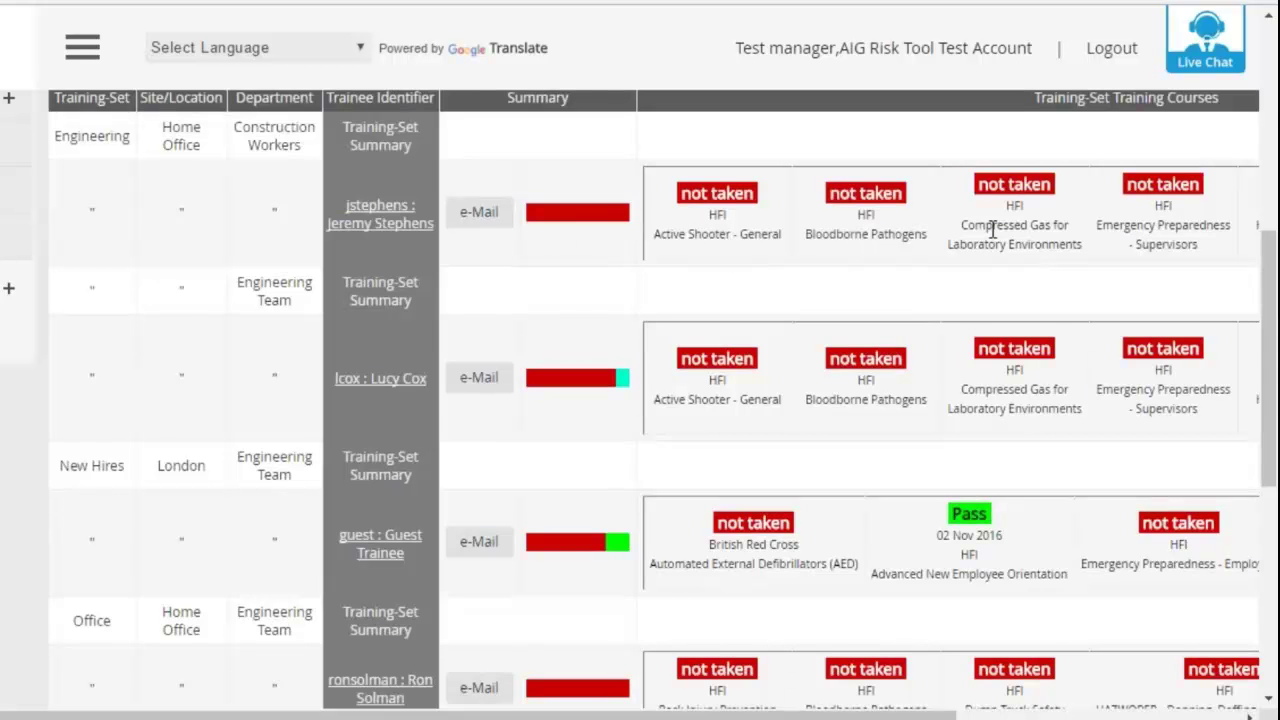
scroll(806, 251, down, 3)
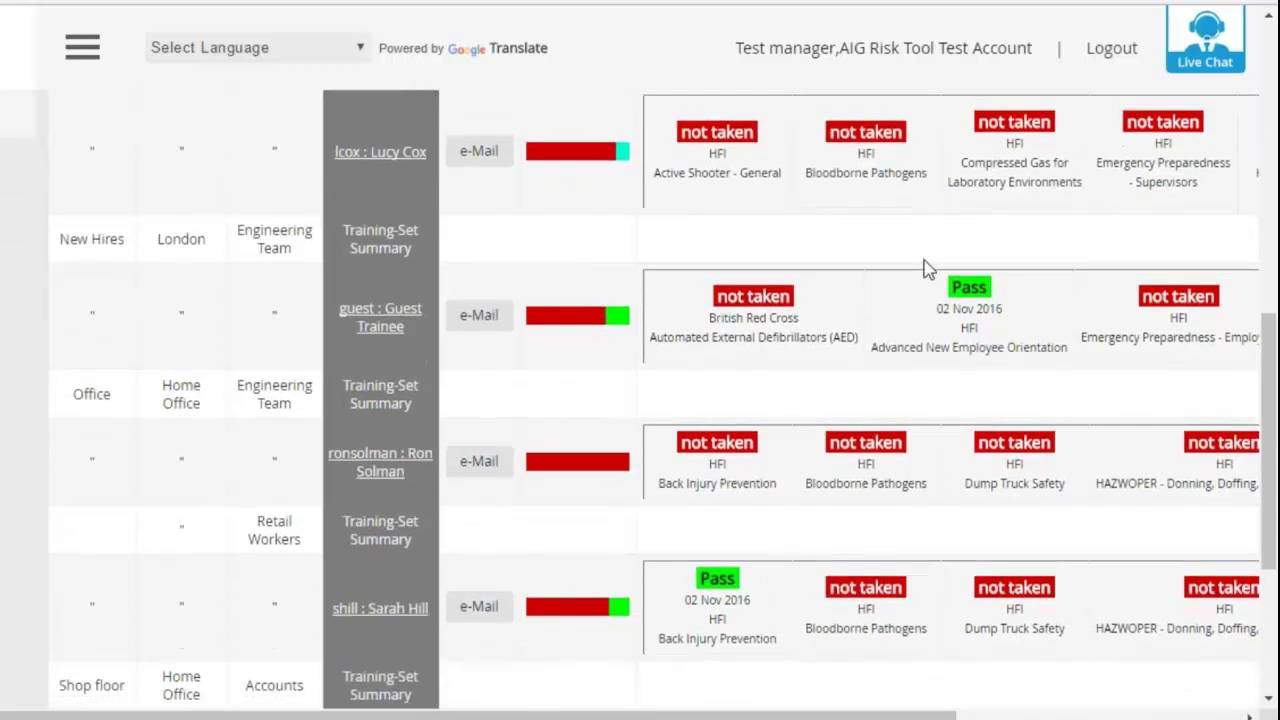
scroll(1012, 303, down, 2)
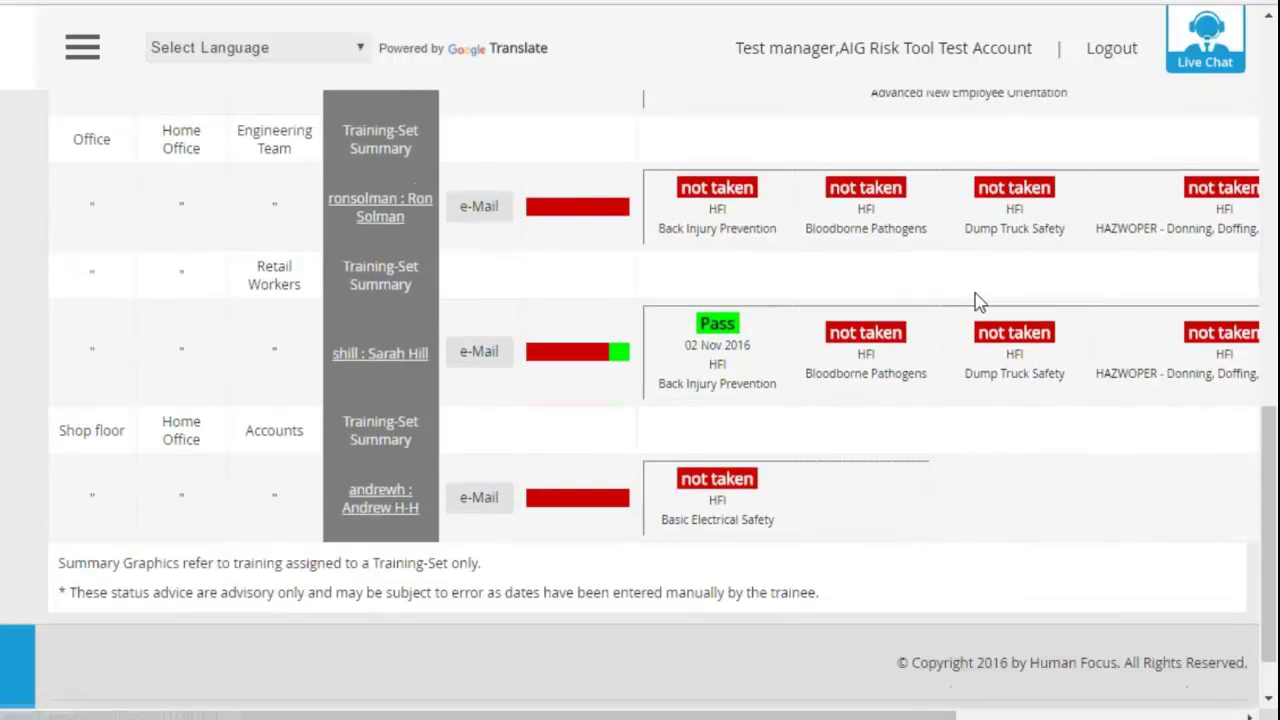
scroll(966, 297, up, 1)
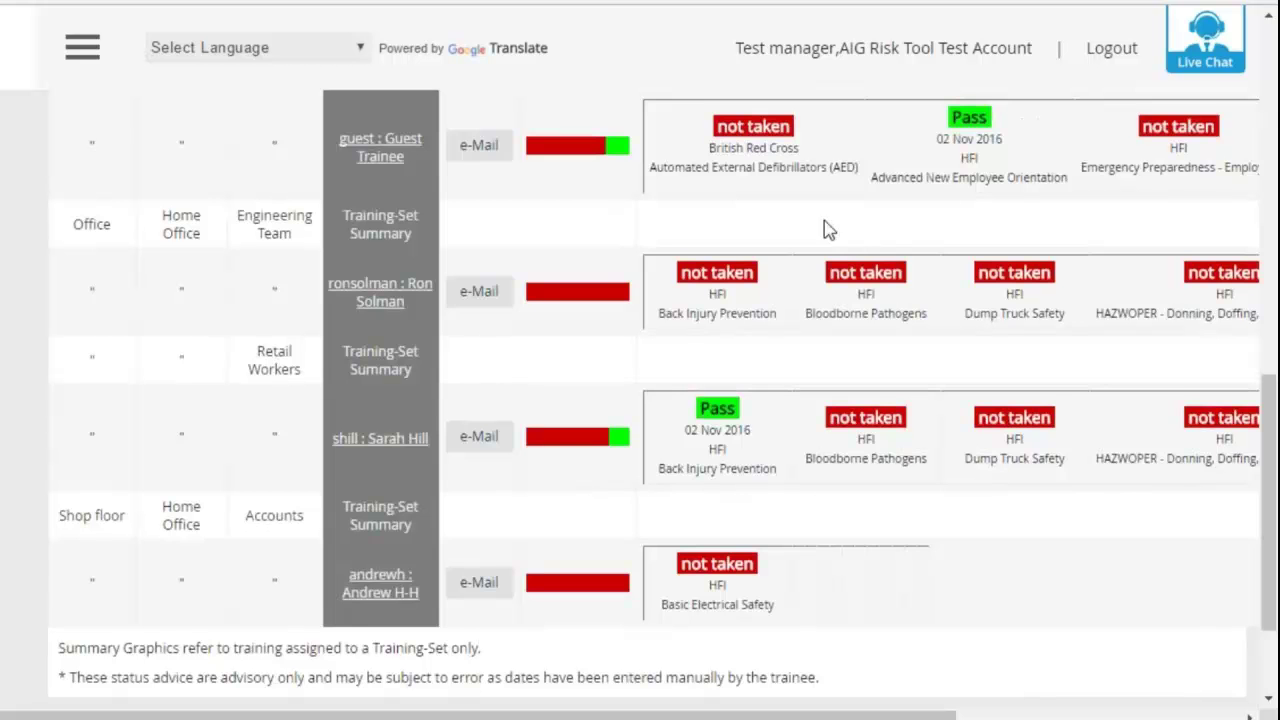
scroll(840, 230, up, 2)
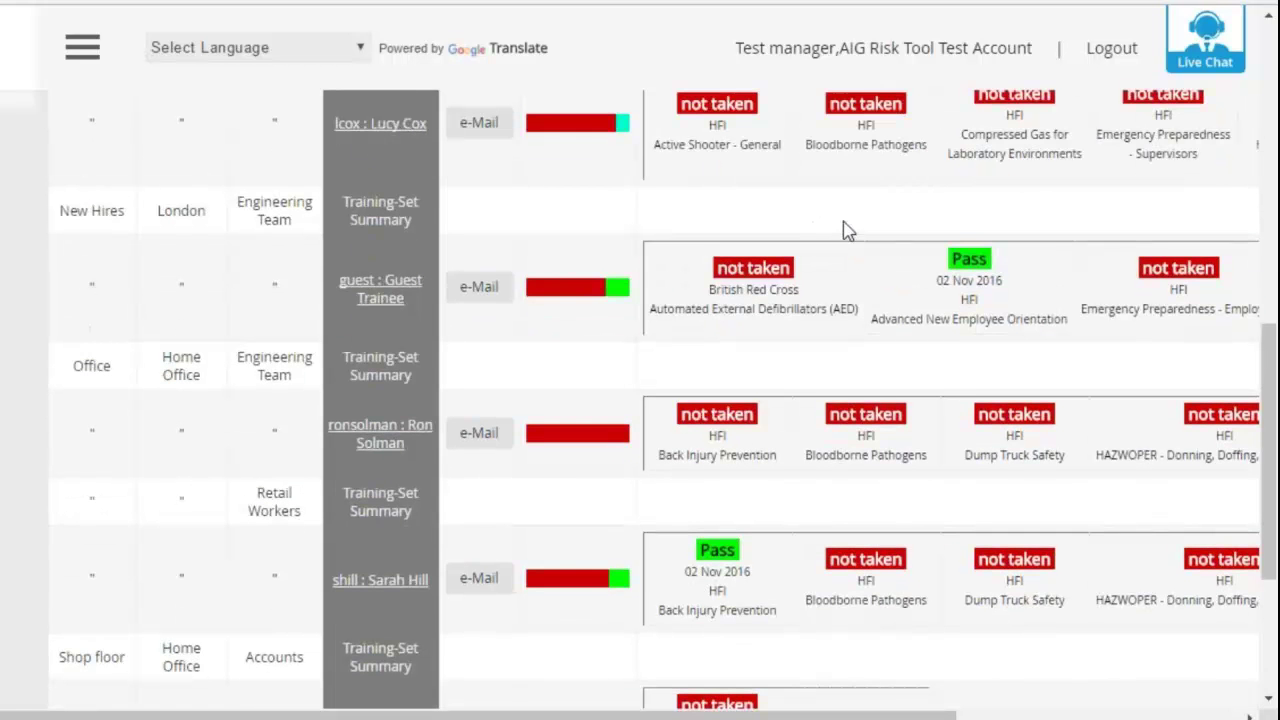
scroll(880, 268, up, 4)
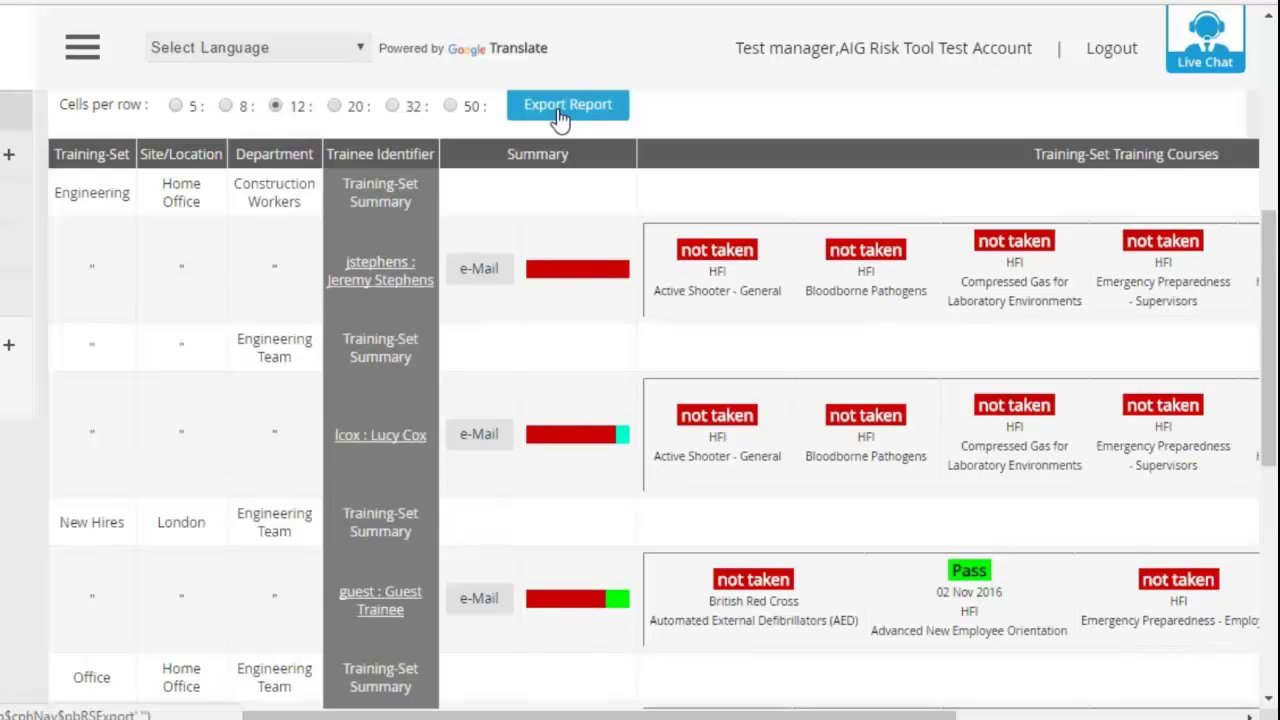
scroll(634, 163, up, 3)
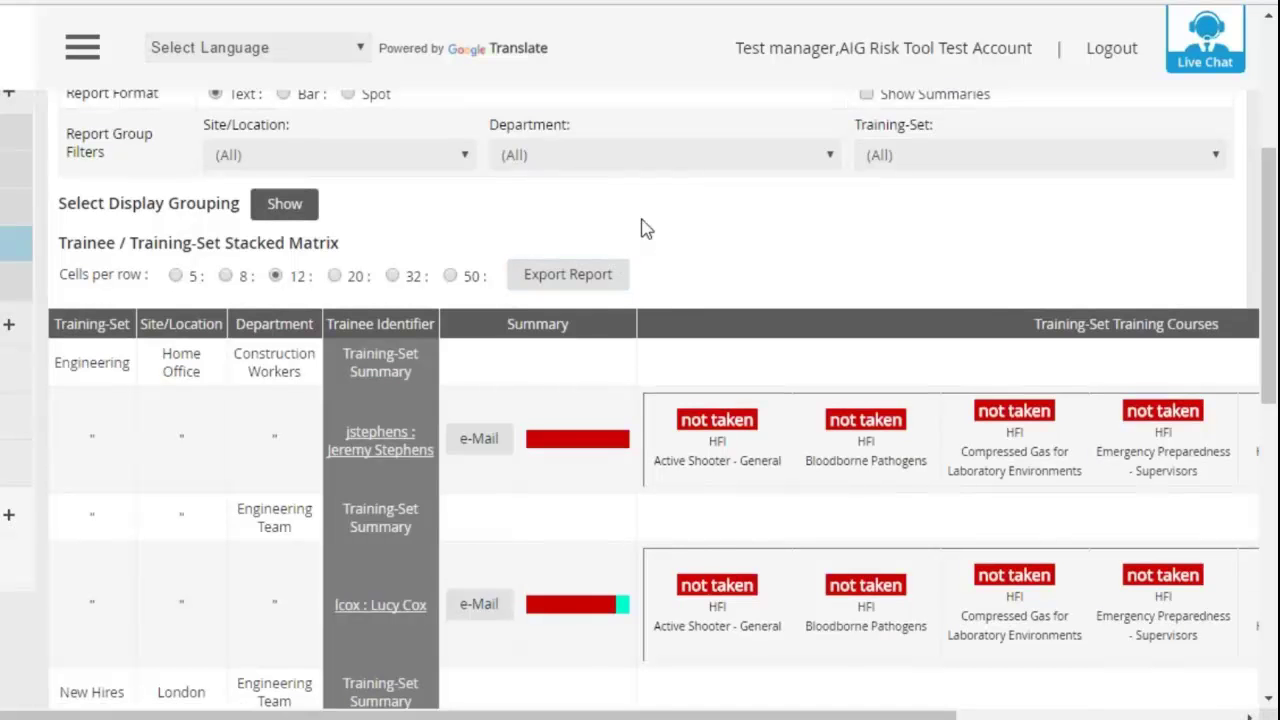
- Check the Site/Location, Department and Training-Set filter options, leaving each at (All)
click(420, 168)
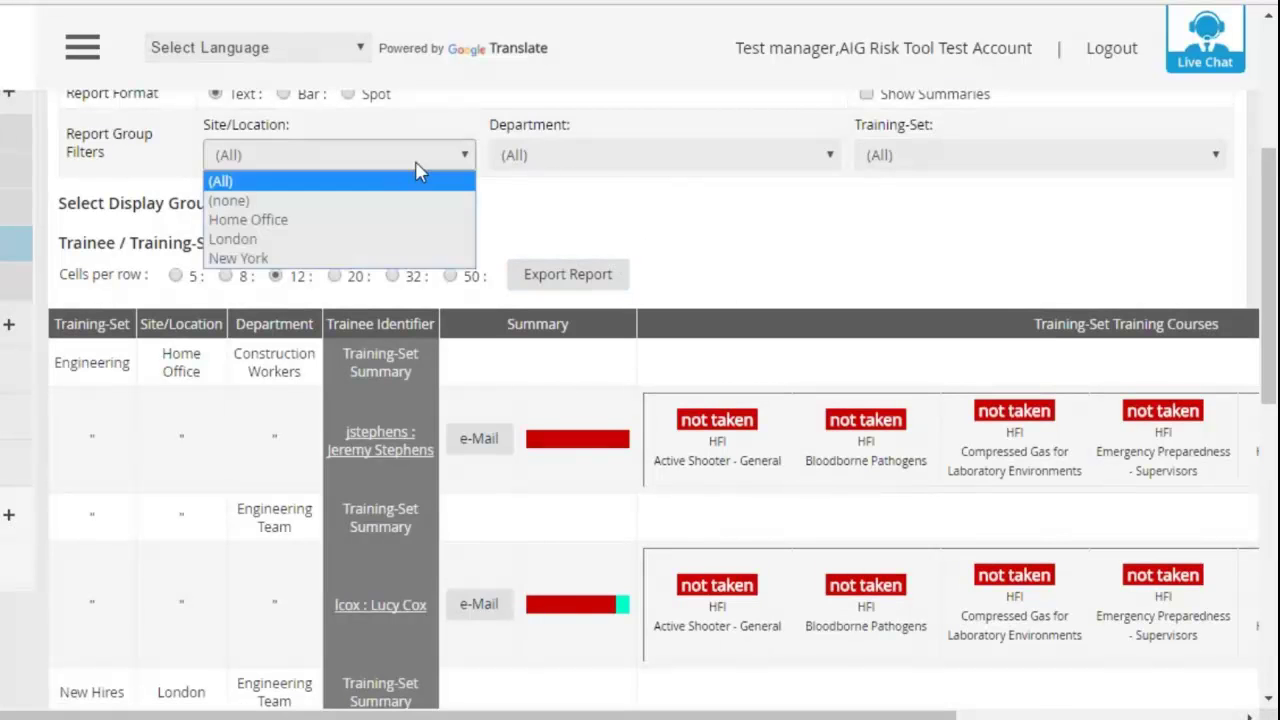
click(420, 172)
click(586, 157)
click(1014, 152)
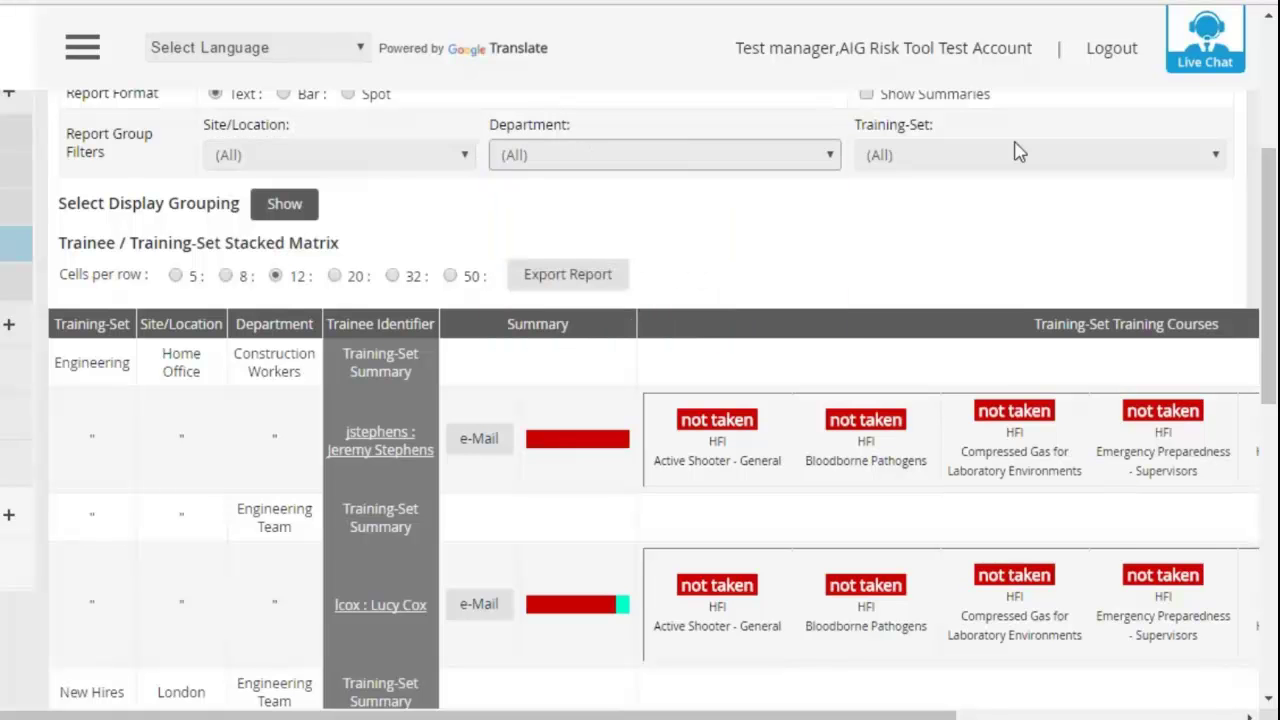
click(1020, 157)
click(1020, 157)
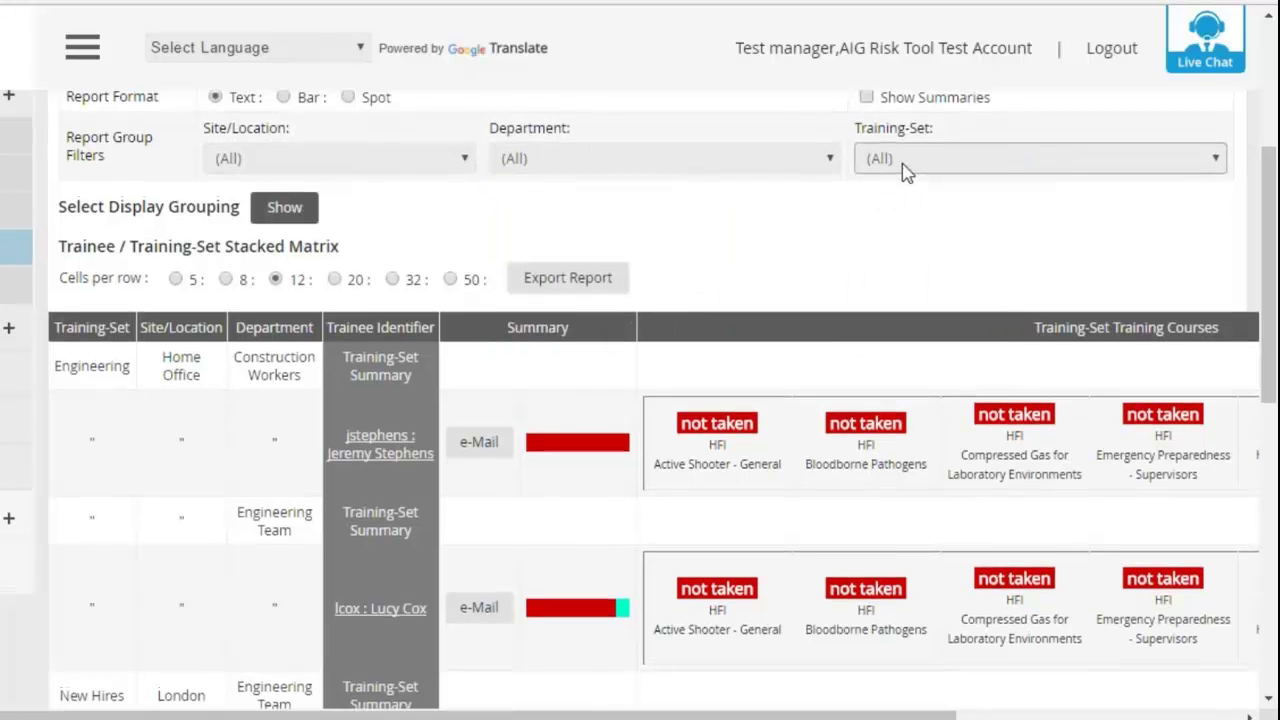
scroll(905, 172, up, 1)
scroll(905, 172, up, 4)
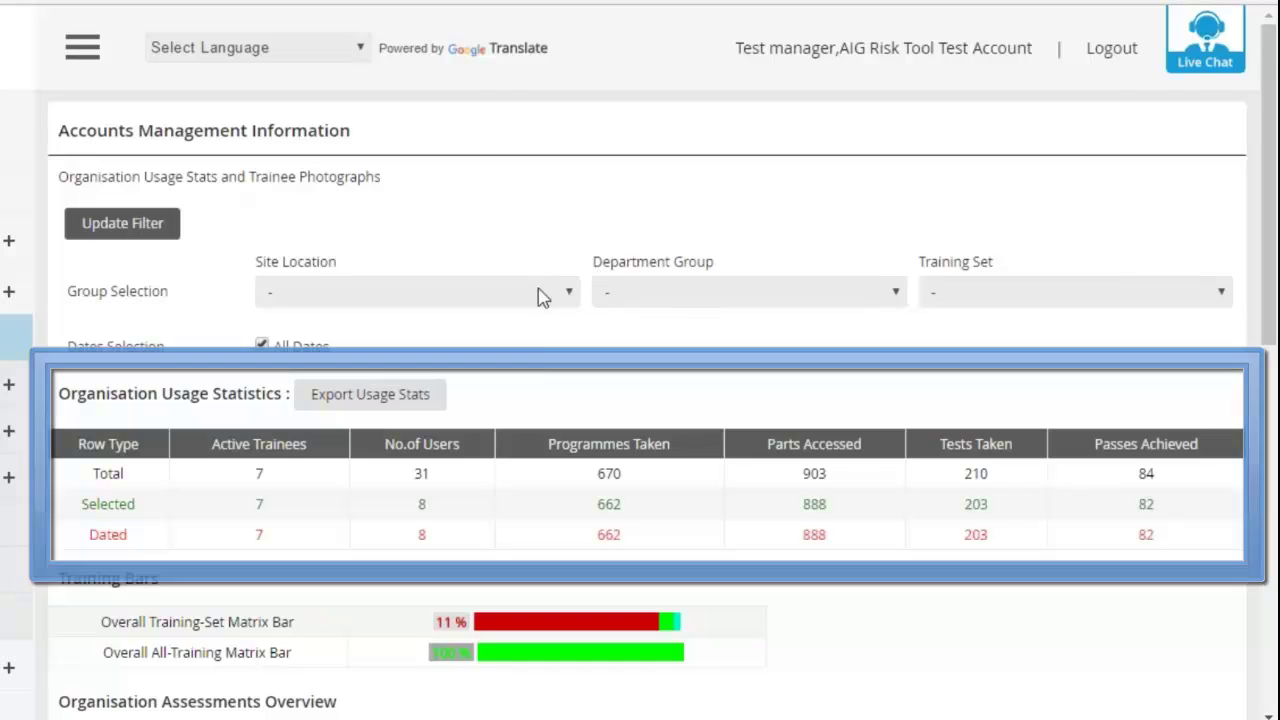
scroll(517, 403, down, 1)
scroll(449, 386, down, 1)
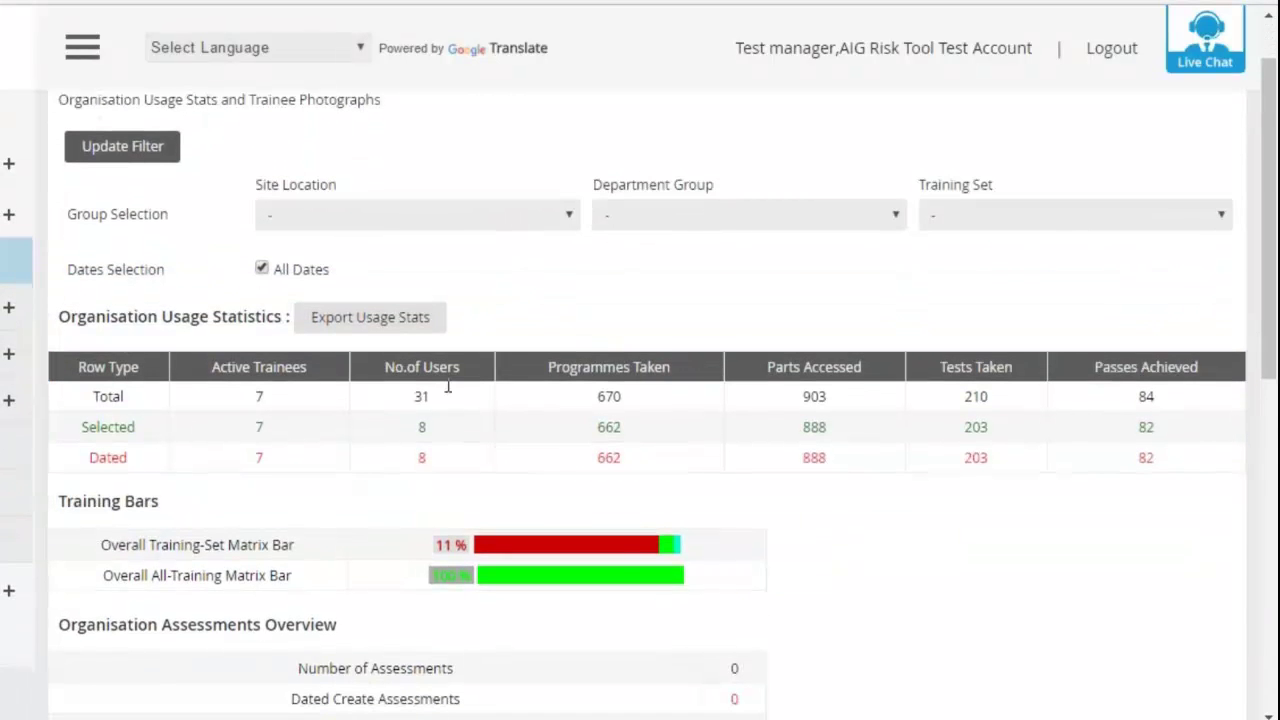
scroll(423, 414, up, 1)
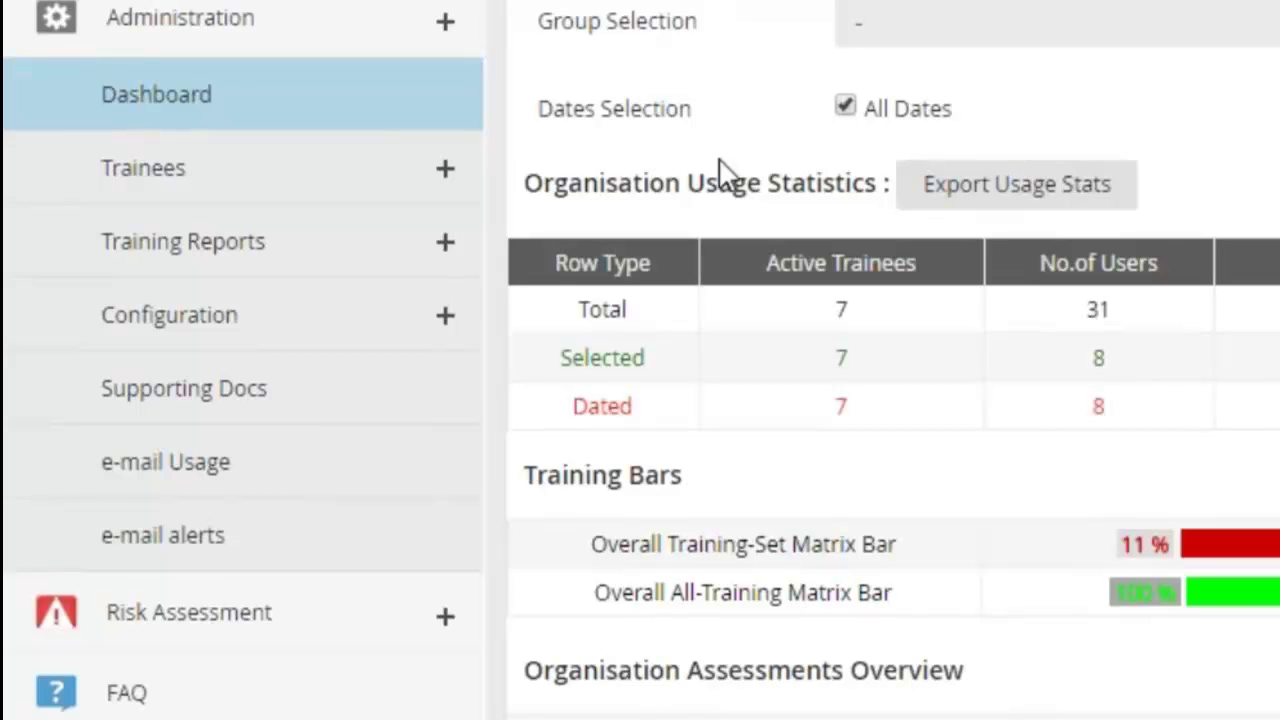
- Open e-mail Usage, leave the Site-Location recipient filter unchanged, and scroll the Send e-mail form
click(220, 487)
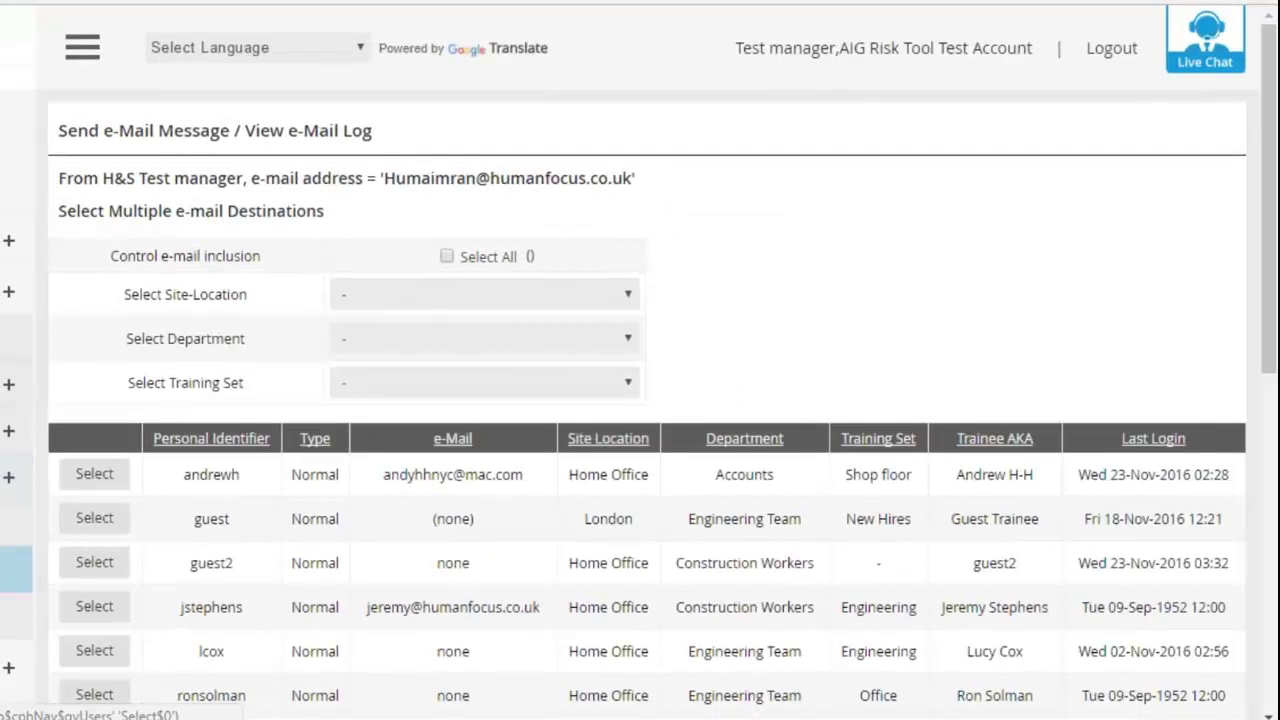
click(446, 294)
click(466, 317)
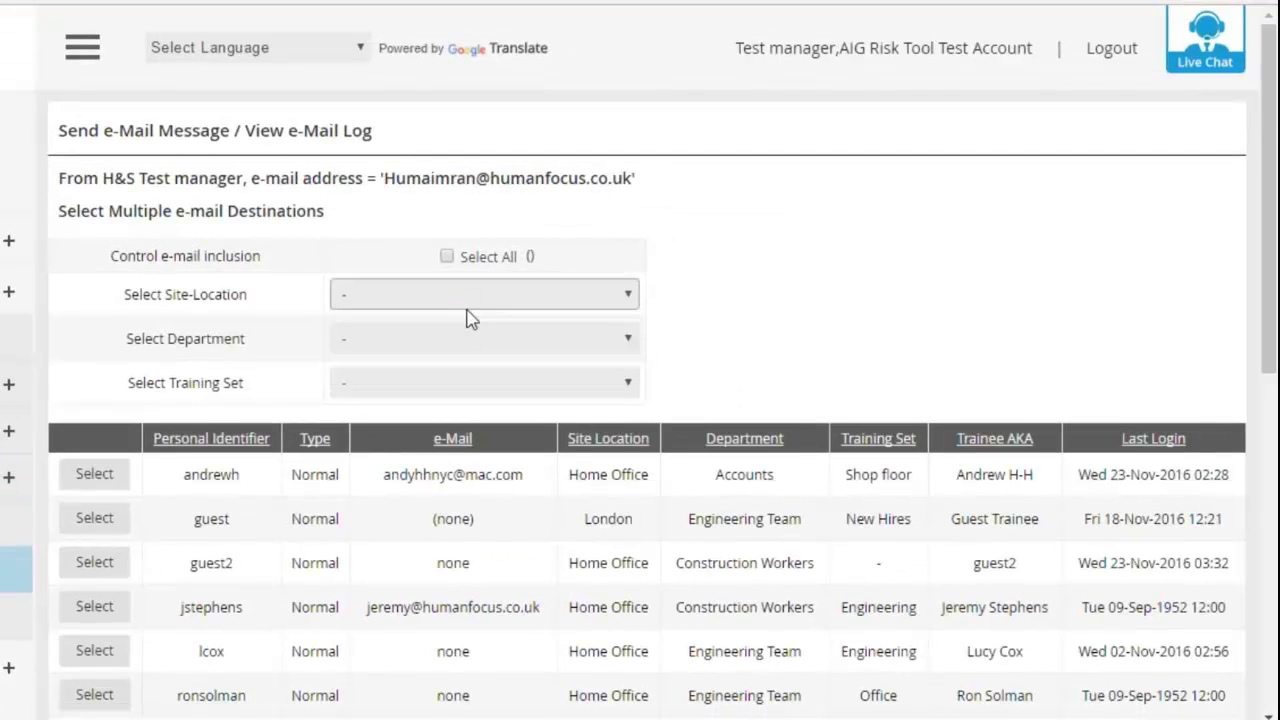
scroll(466, 300, down, 3)
scroll(476, 213, down, 3)
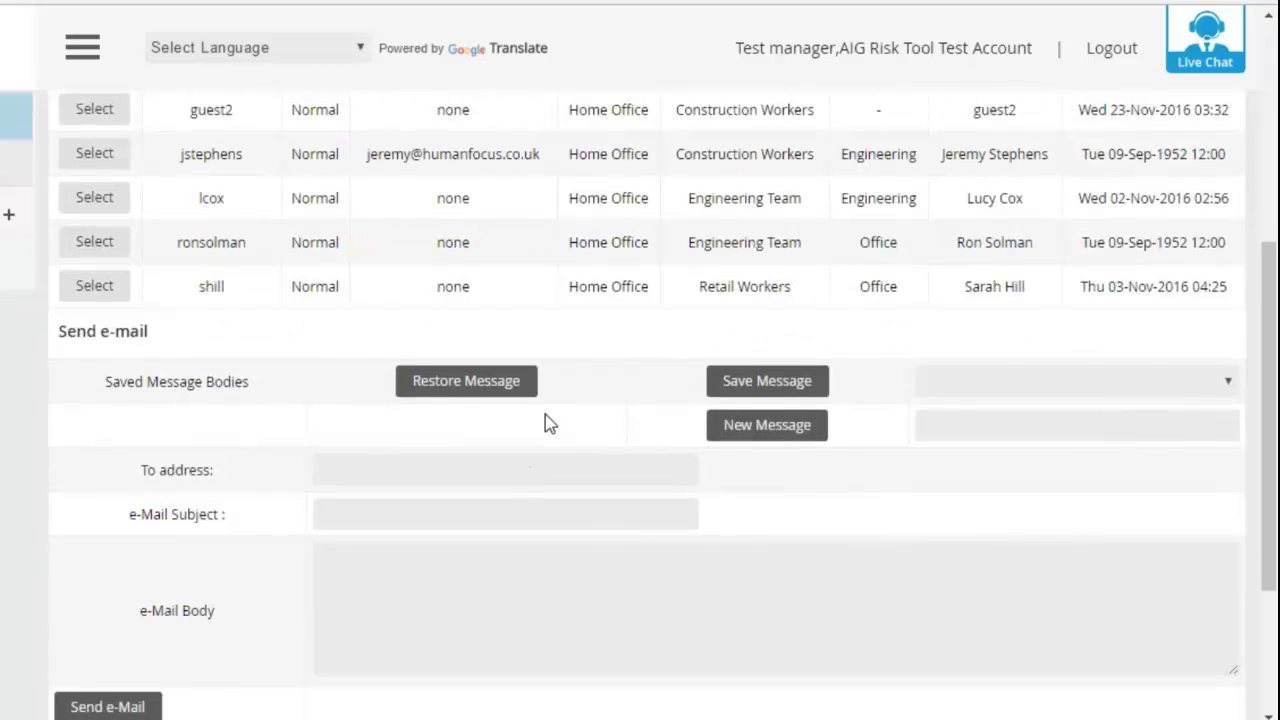
scroll(580, 426, down, 1)
scroll(608, 430, up, 5)
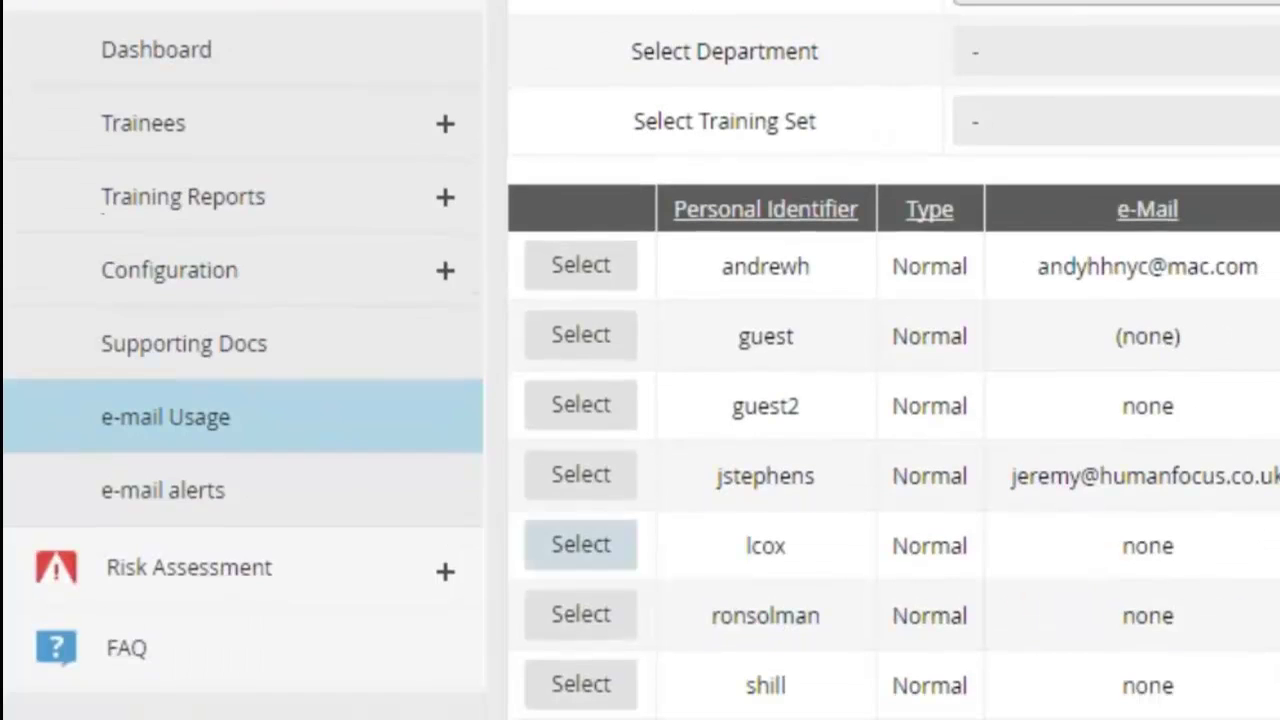
- Edit alert 2 in e-mail alerts, reviewing its Recipient, AlertOnOff and AlertPeriod options
click(383, 500)
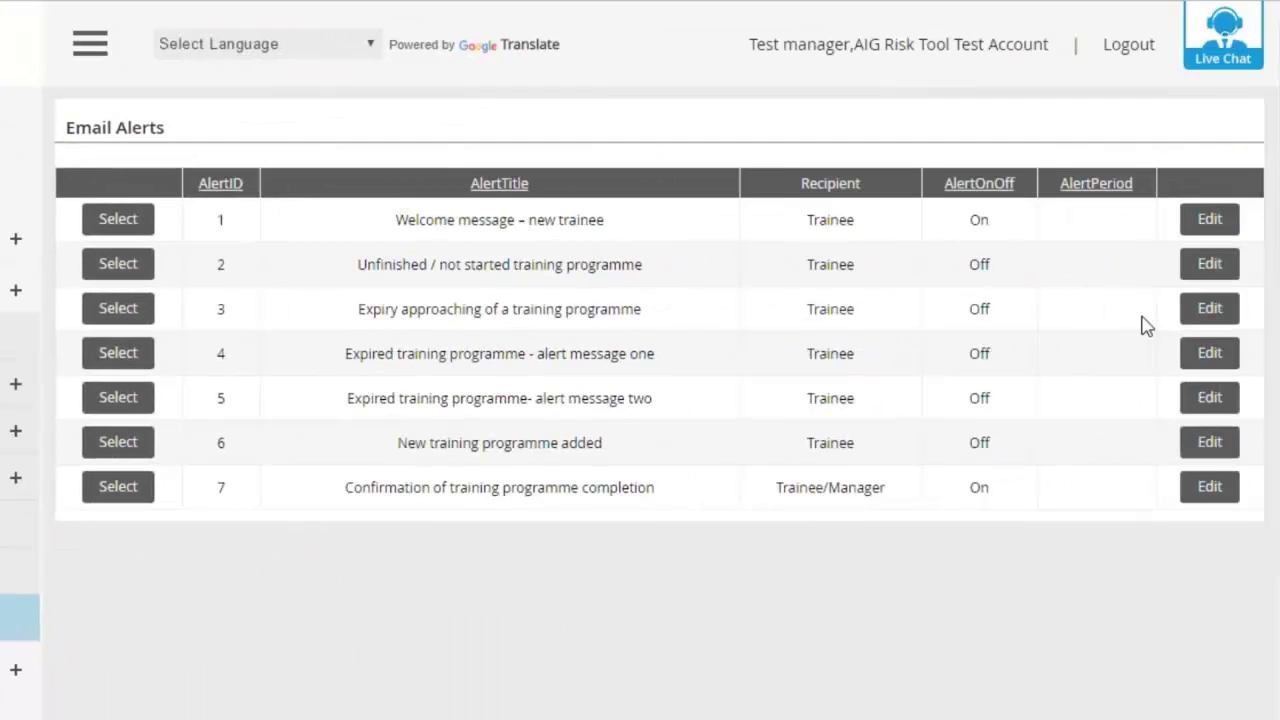
click(1191, 265)
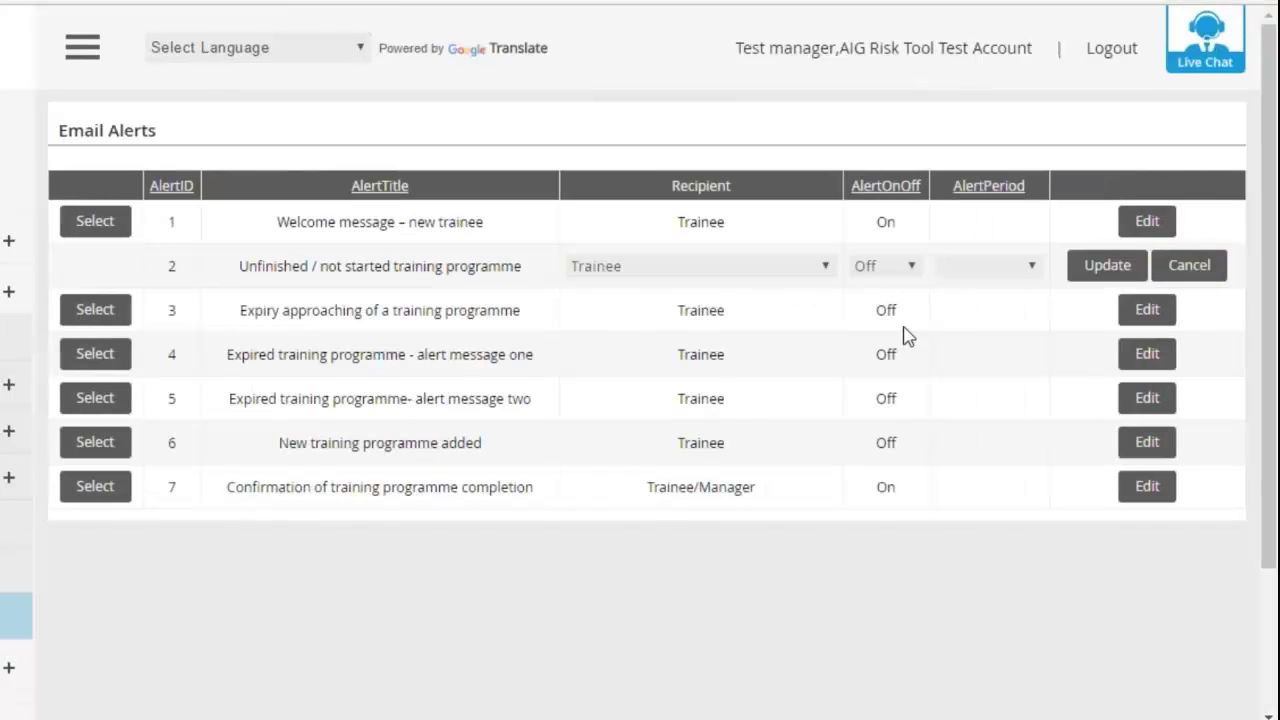
click(822, 266)
click(866, 265)
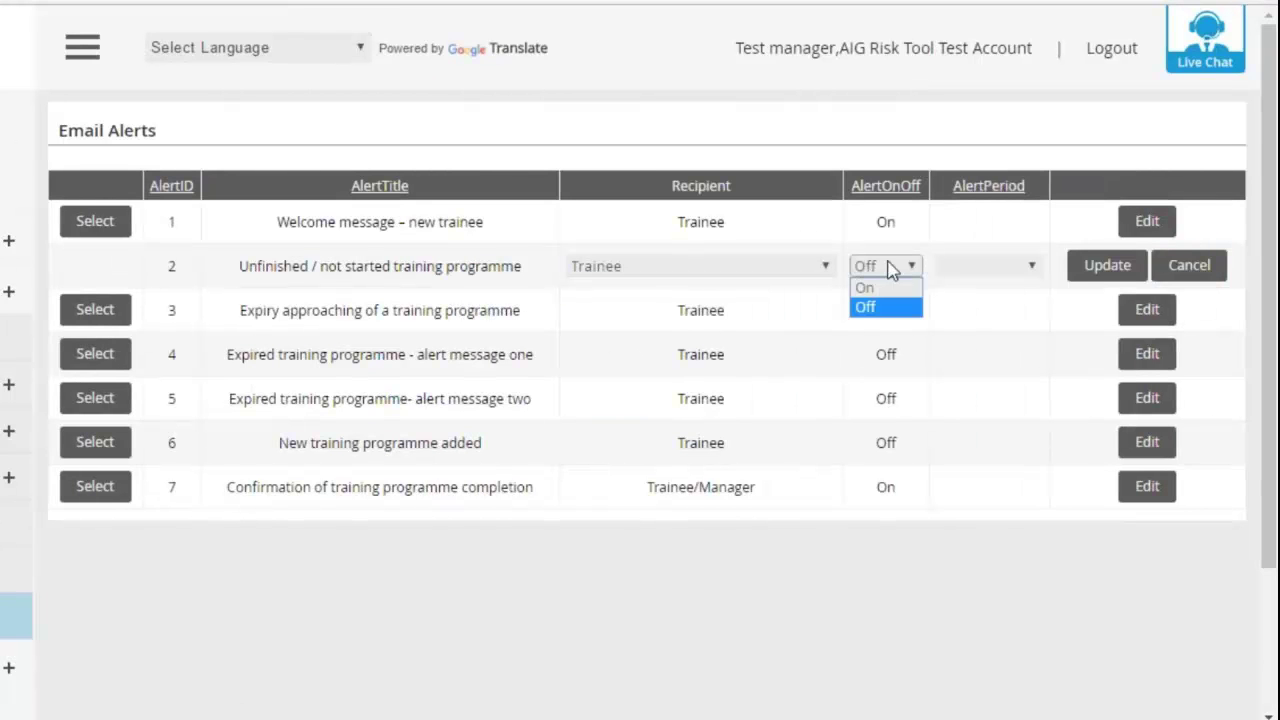
click(980, 266)
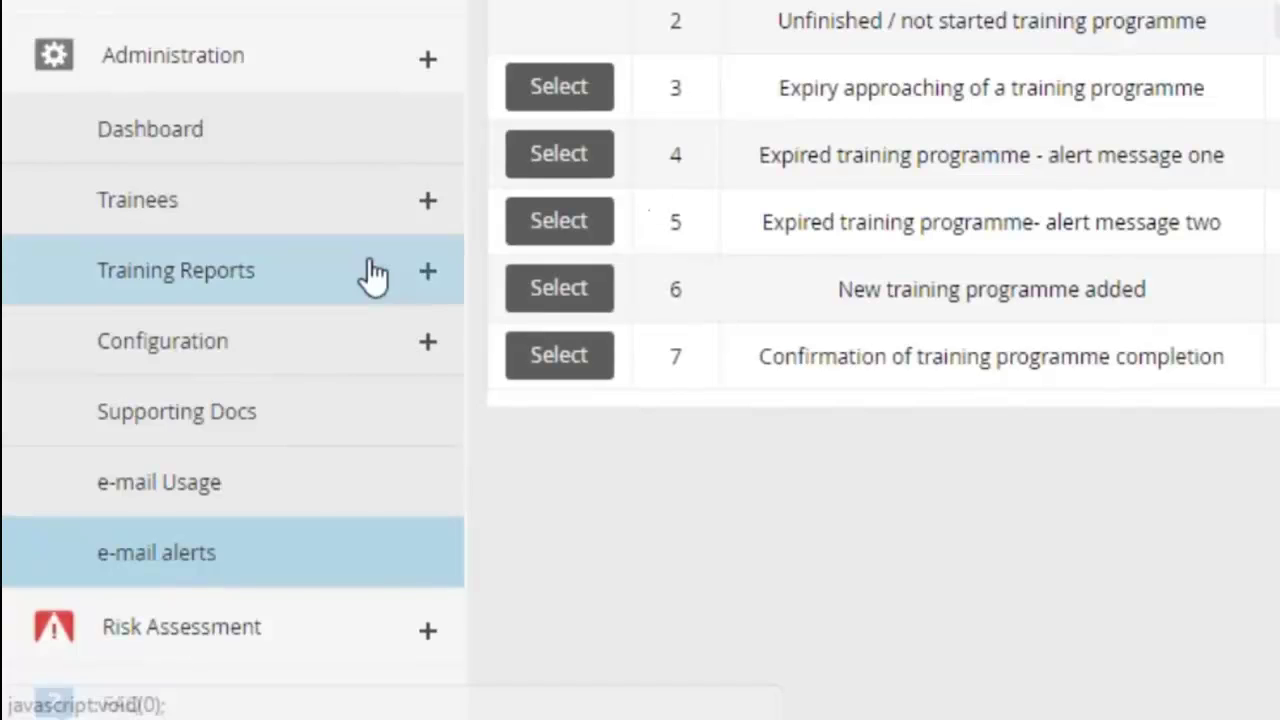
- Scroll through the FAQ questions, then move on to the Select Subject training page
scroll(372, 276, down, 3)
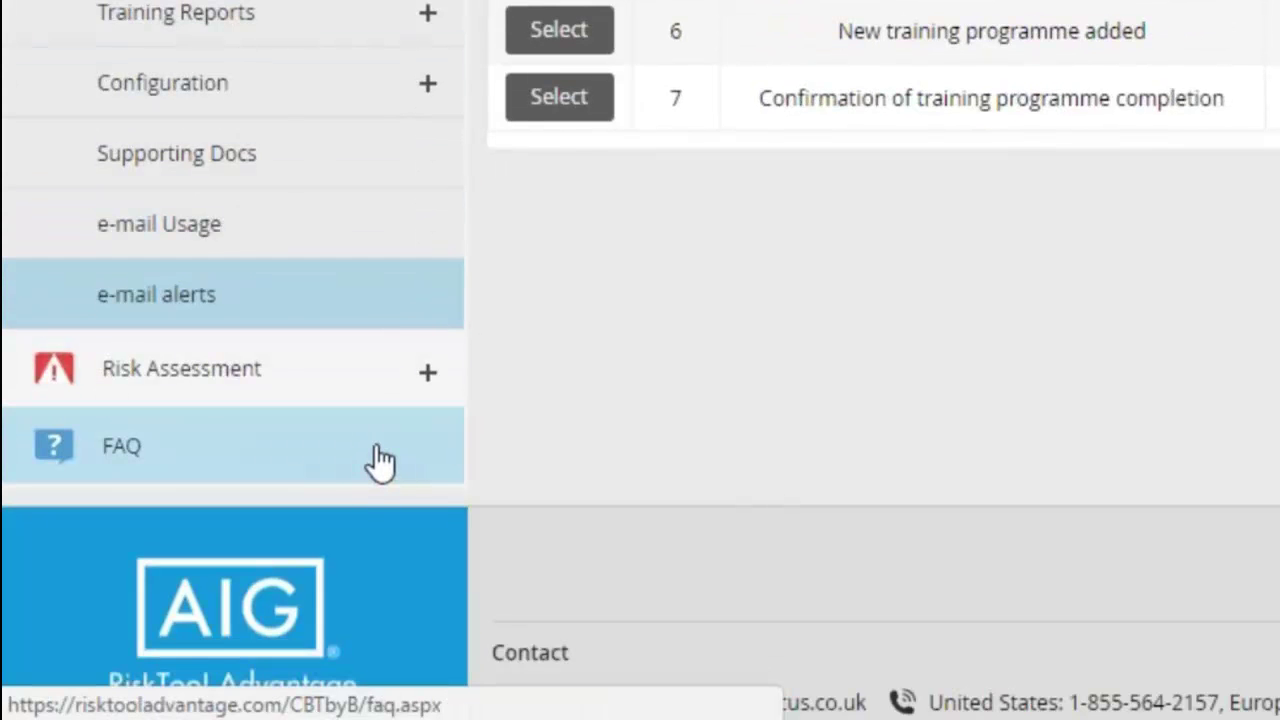
click(381, 462)
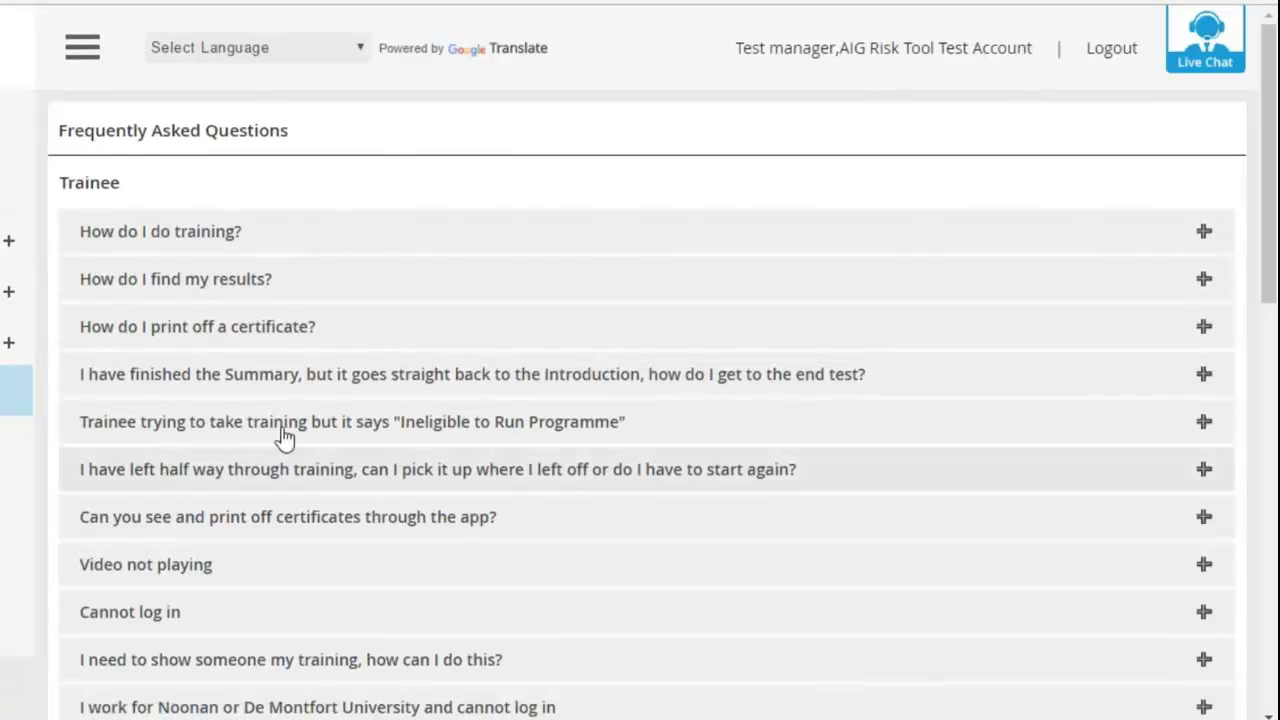
scroll(300, 470, down, 2)
scroll(296, 475, down, 4)
scroll(292, 472, up, 6)
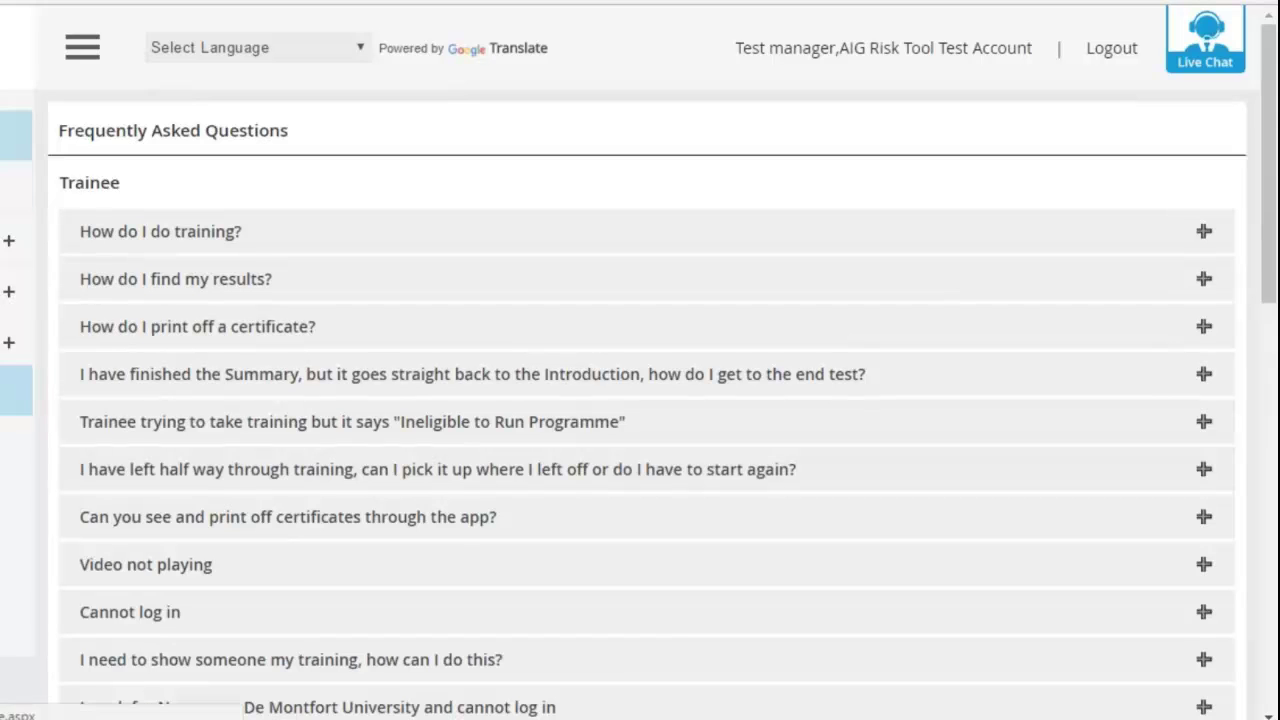
click(16, 390)
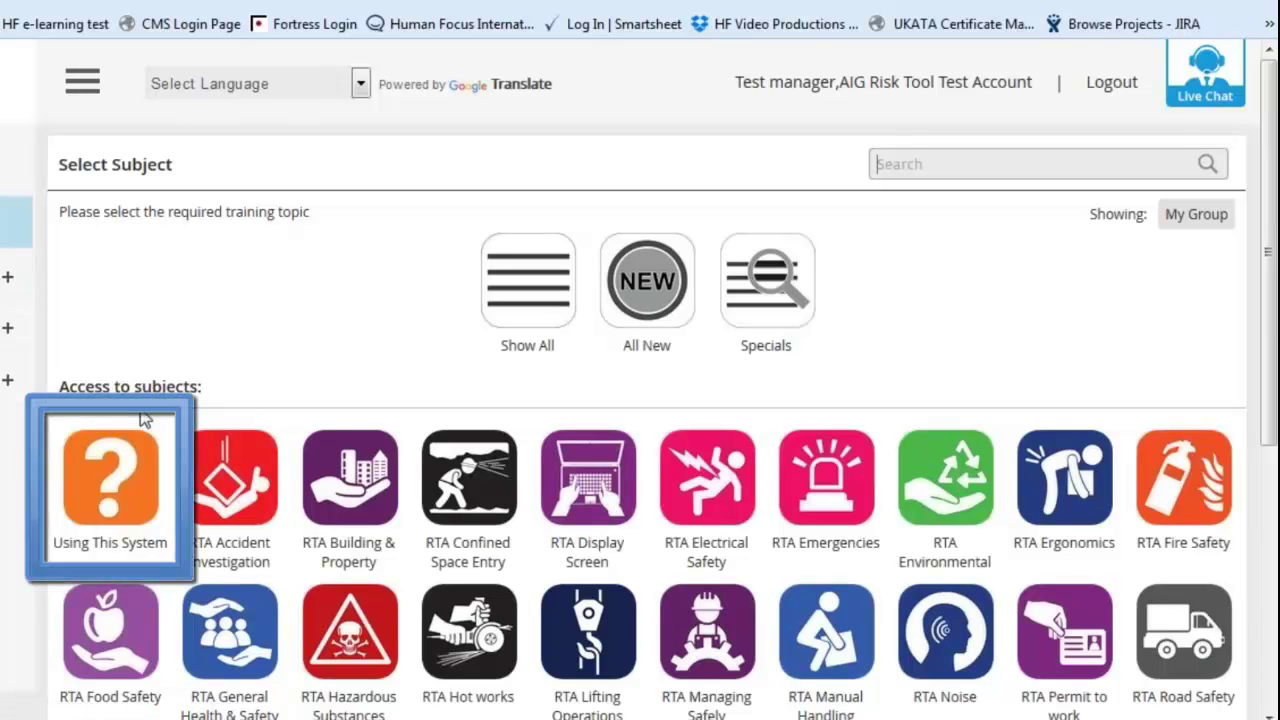
- Open the Using This System subject and scroll its Download Documents table
click(137, 487)
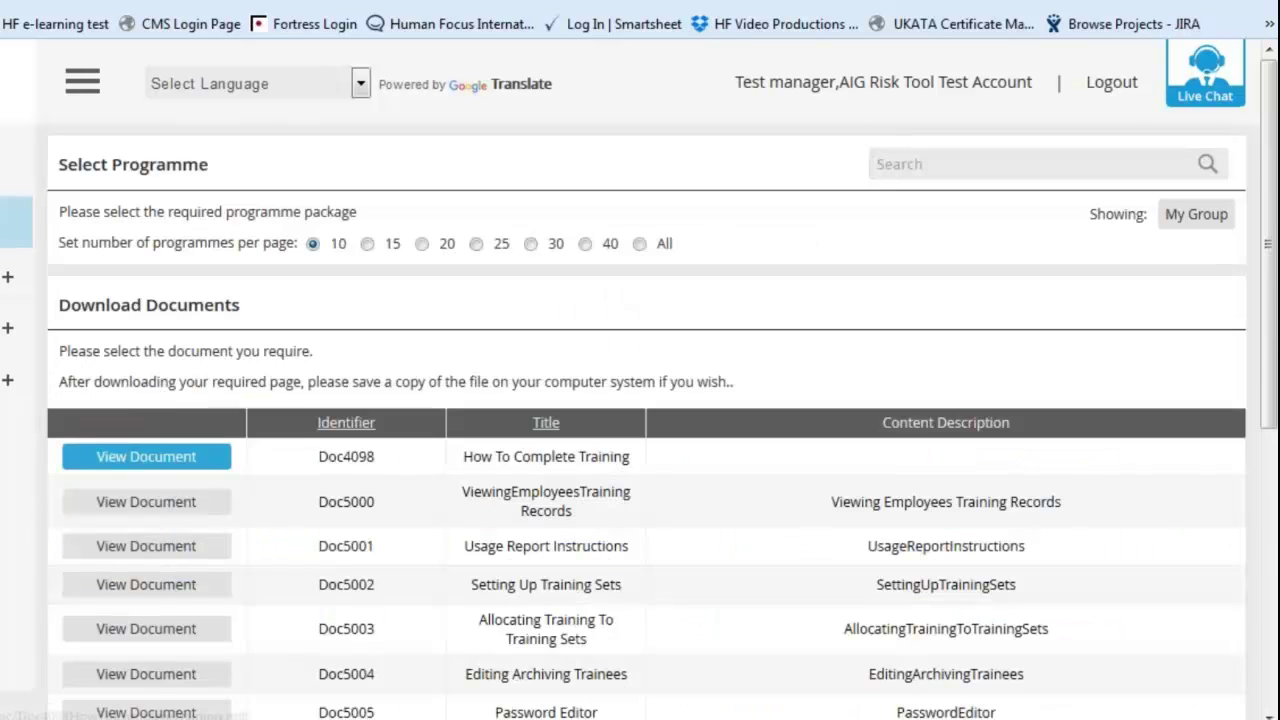
scroll(258, 503, down, 4)
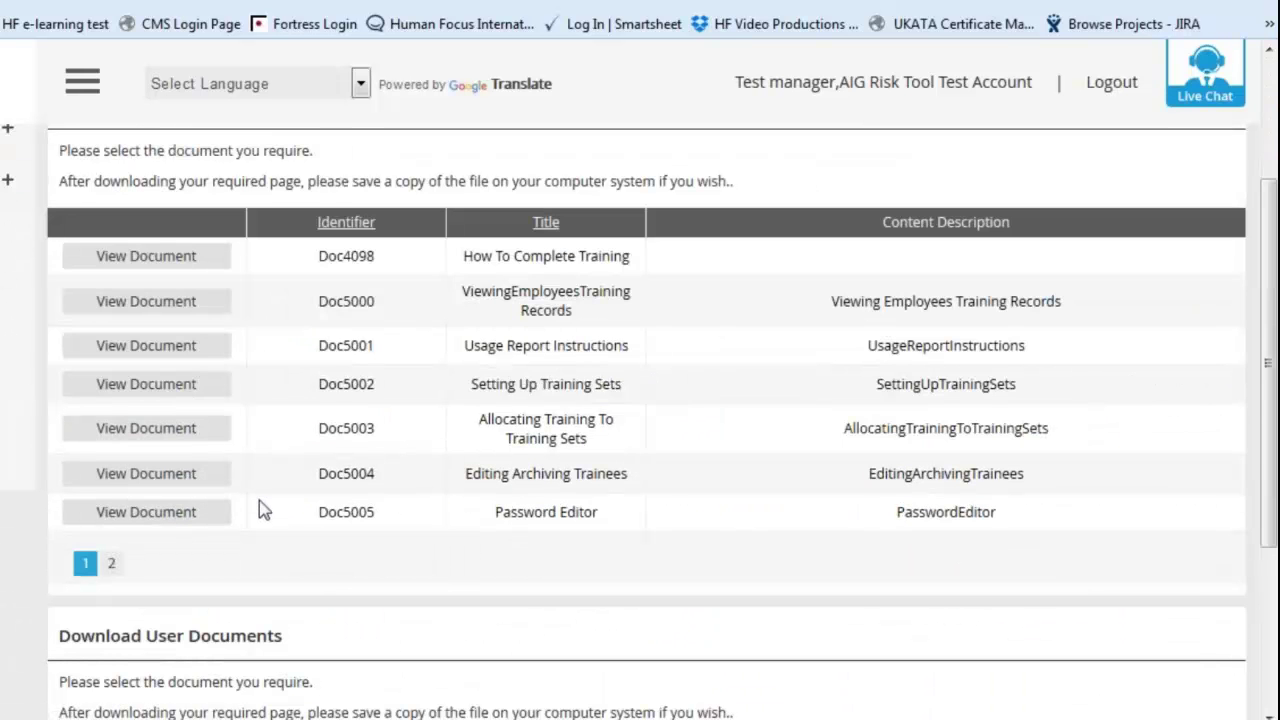